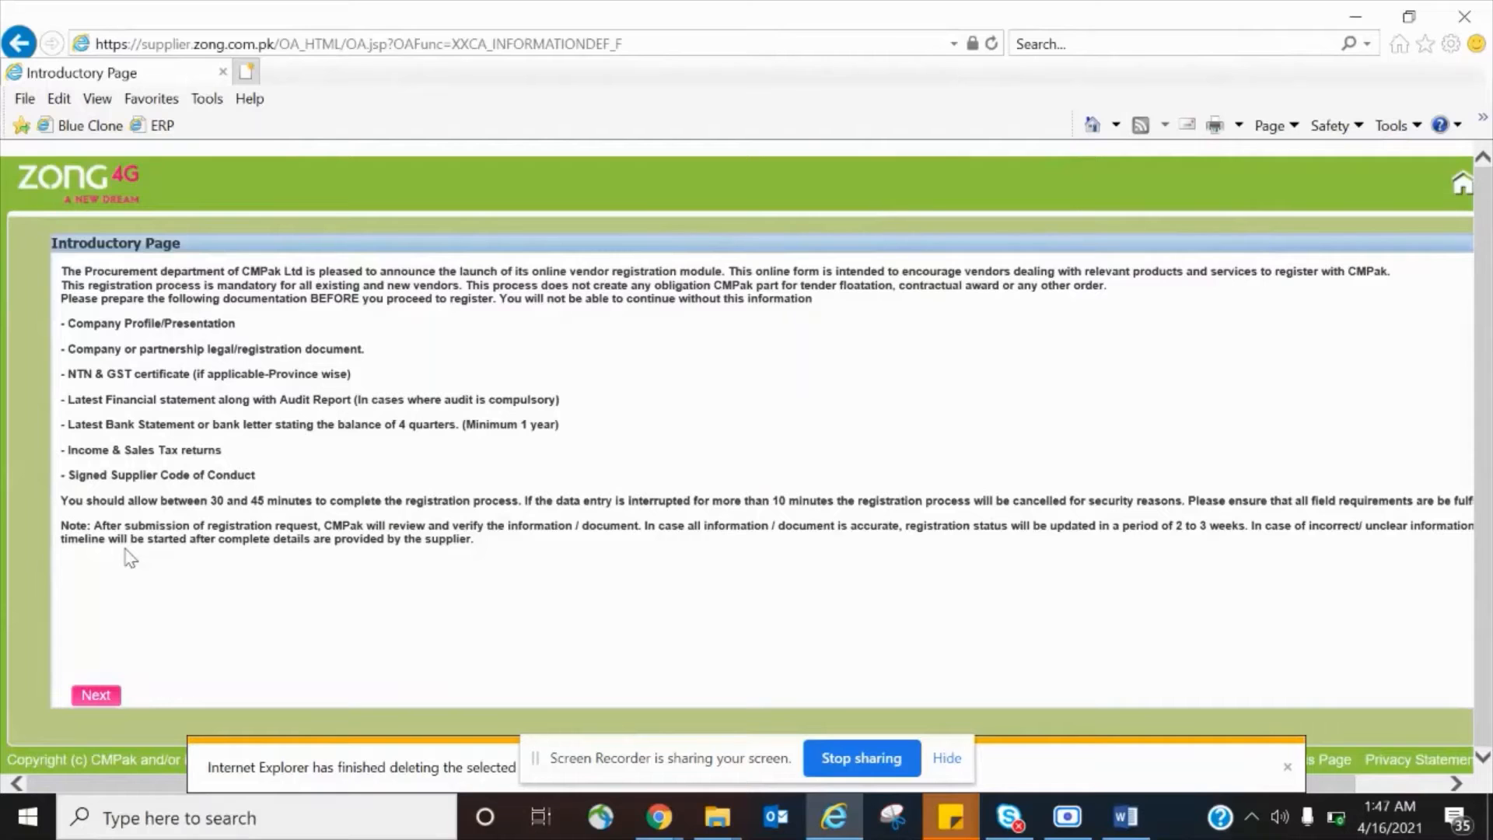
# Switch to the Chrome window showing Zong's New Vendor Registration terms page.
pyautogui.click(659, 817)
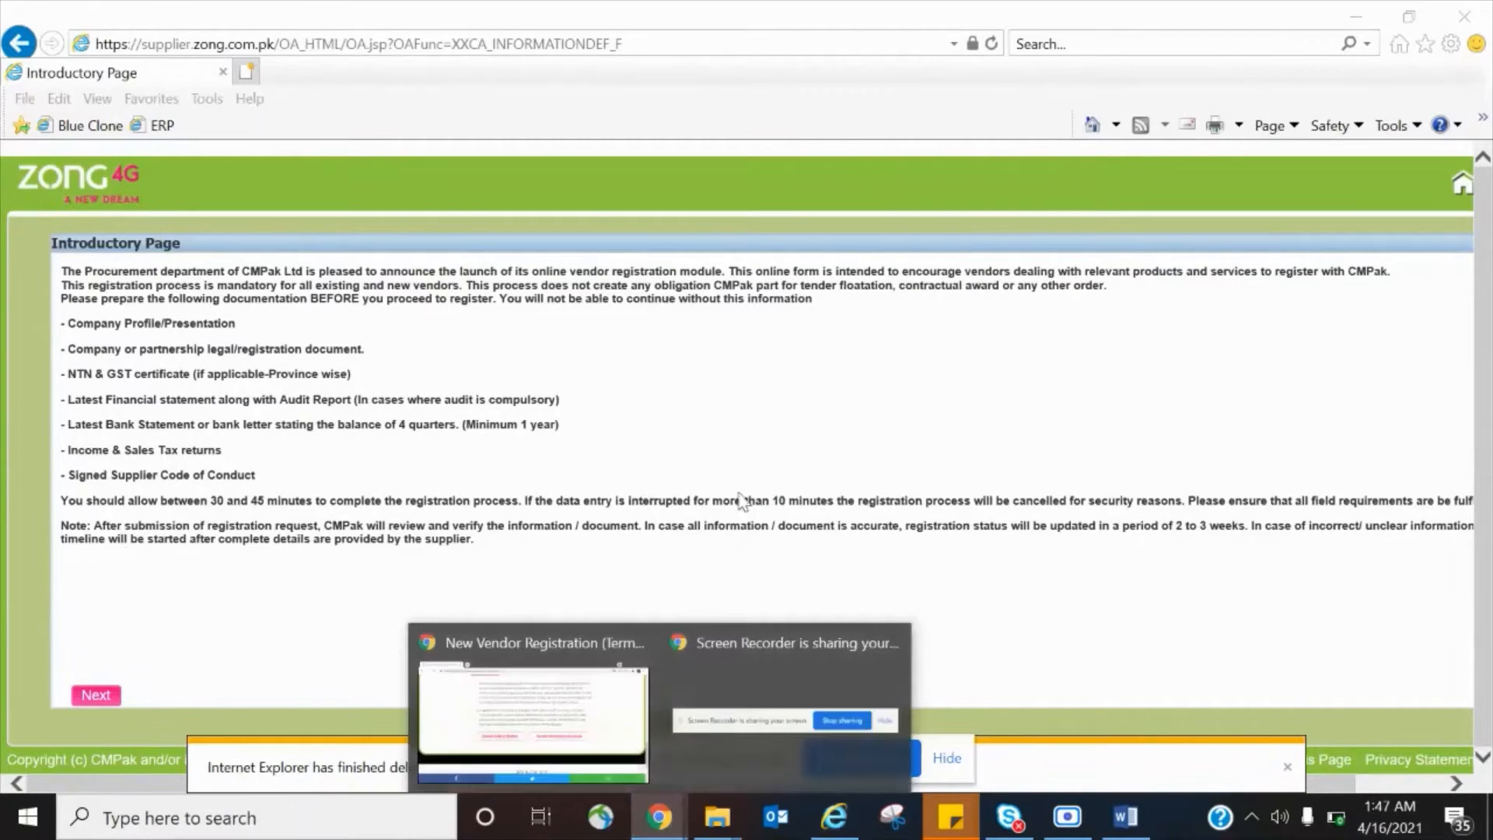
pyautogui.click(556, 673)
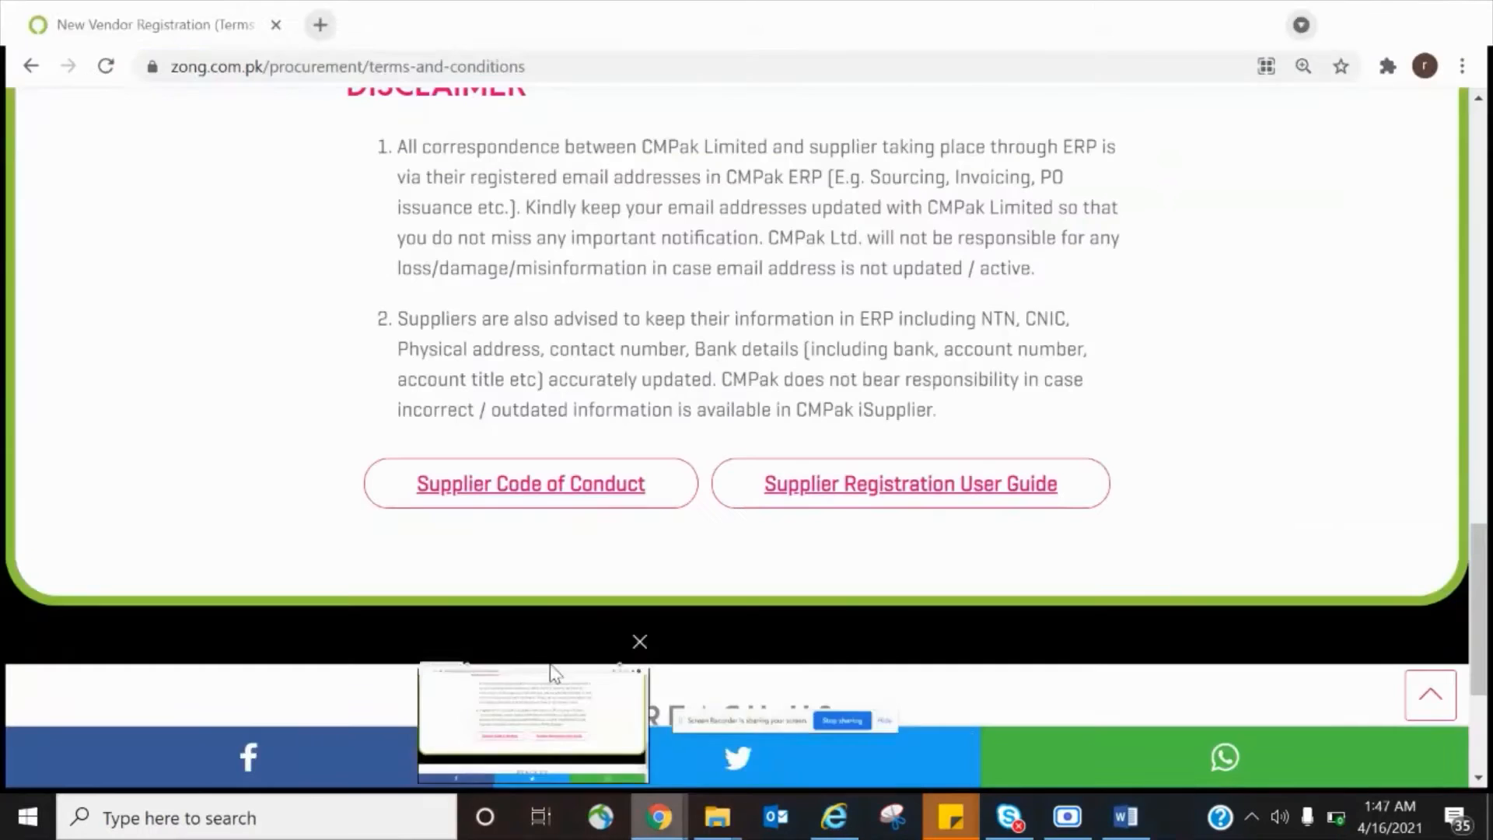
# Select the terms-and-conditions page URL, then return to the Internet Explorer introductory page.
pyautogui.doubleClick(704, 64)
pyautogui.doubleClick(704, 64)
pyautogui.tripleClick(704, 64)
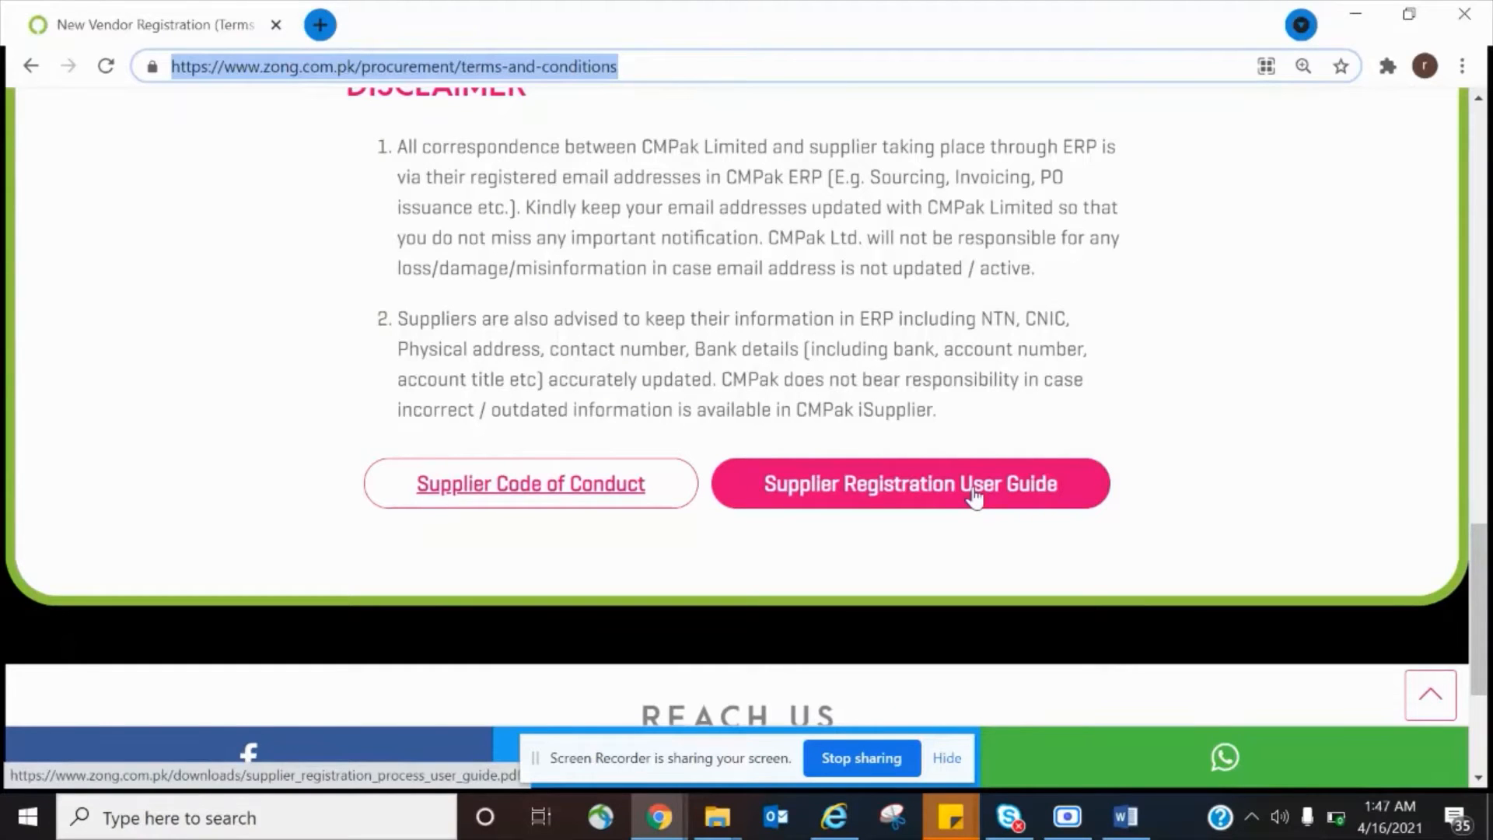
pyautogui.click(835, 817)
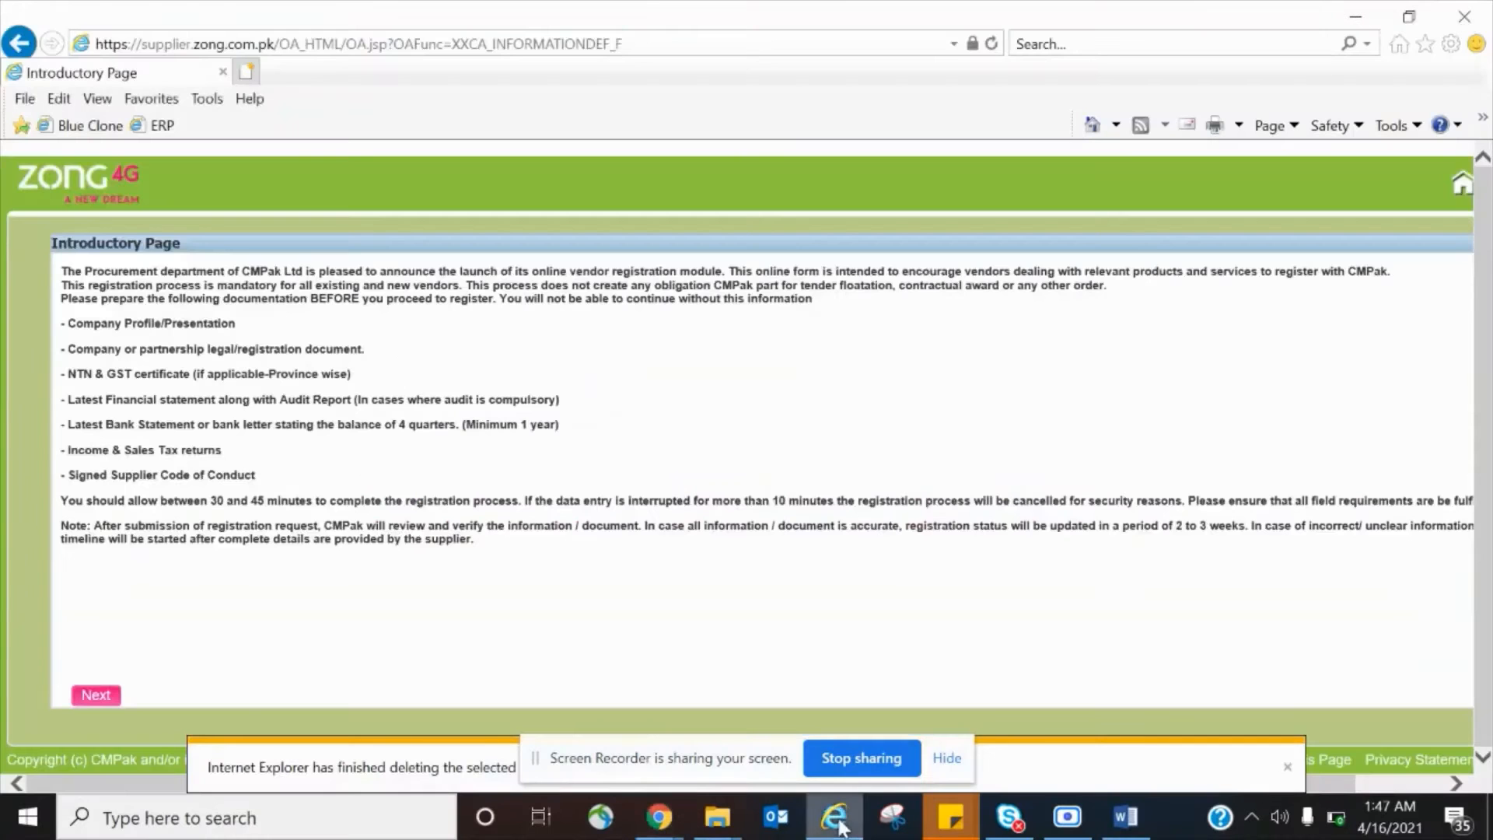
# Delete Internet Explorer's browsing history and apply the Privacy settings in Internet Options.
pyautogui.click(1451, 44)
pyautogui.click(1289, 353)
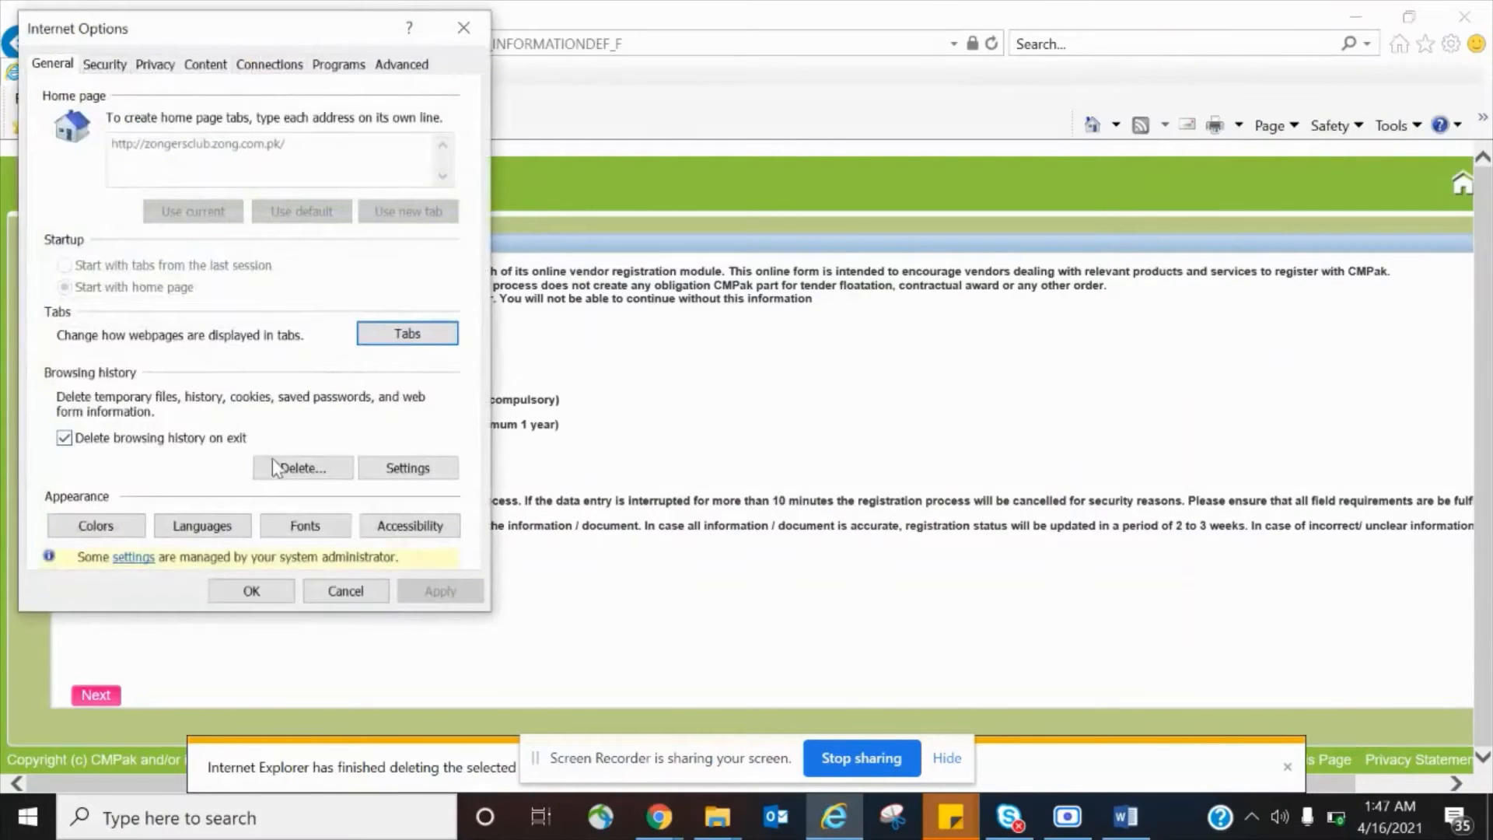
pyautogui.click(278, 471)
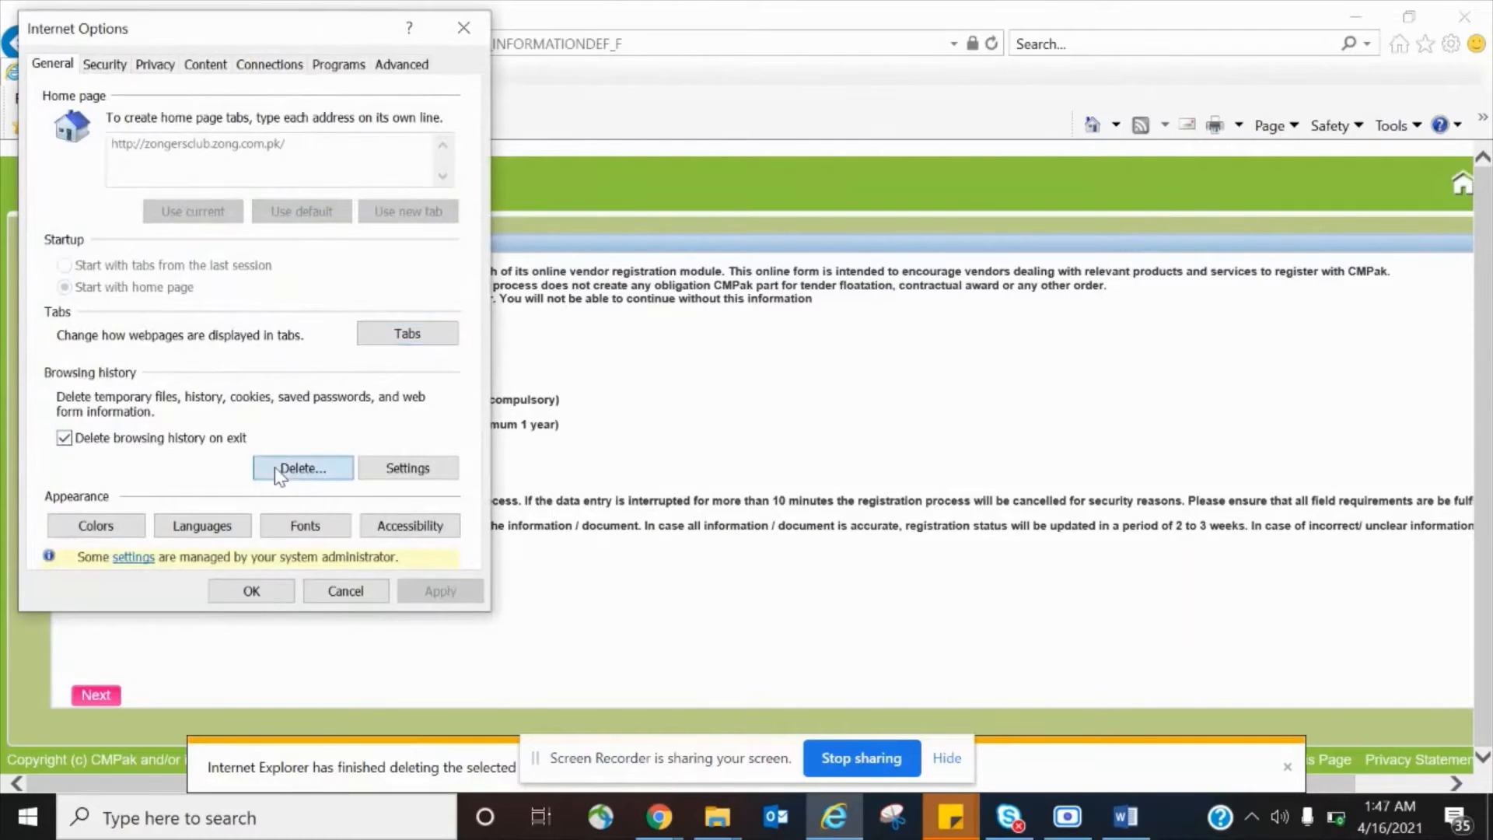
pyautogui.click(303, 589)
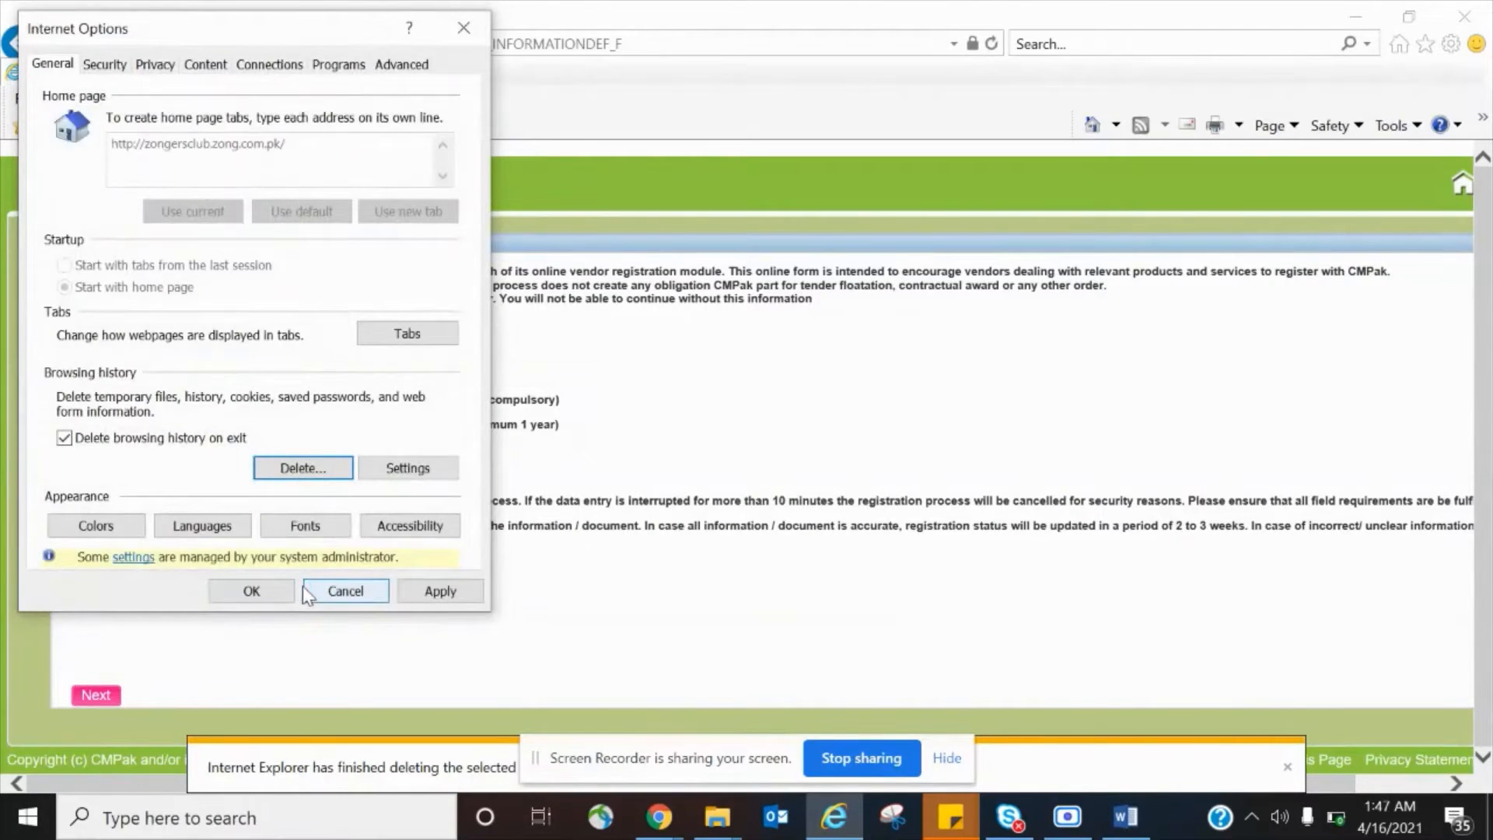
pyautogui.click(156, 66)
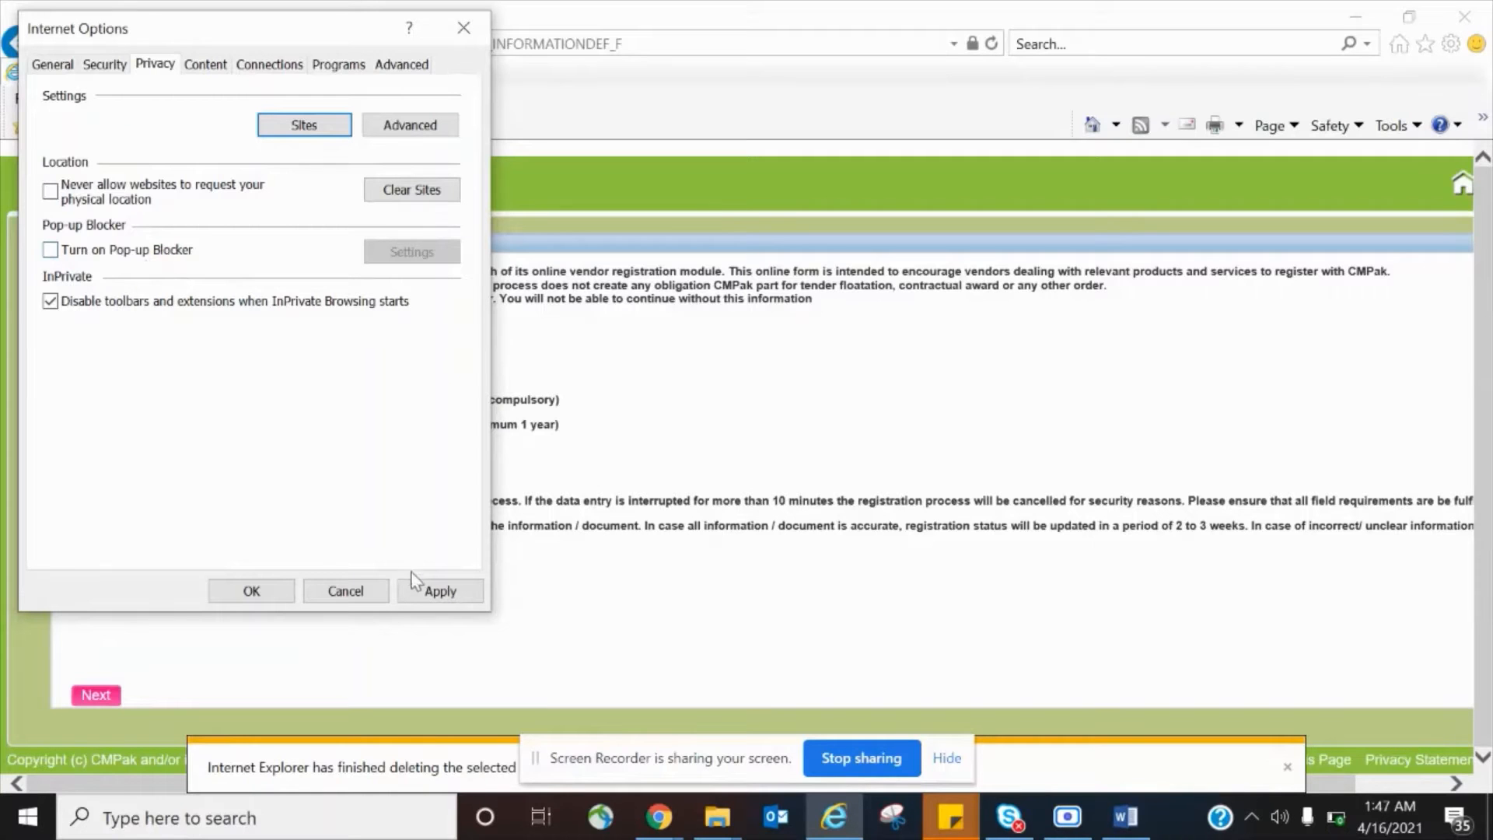
pyautogui.click(434, 593)
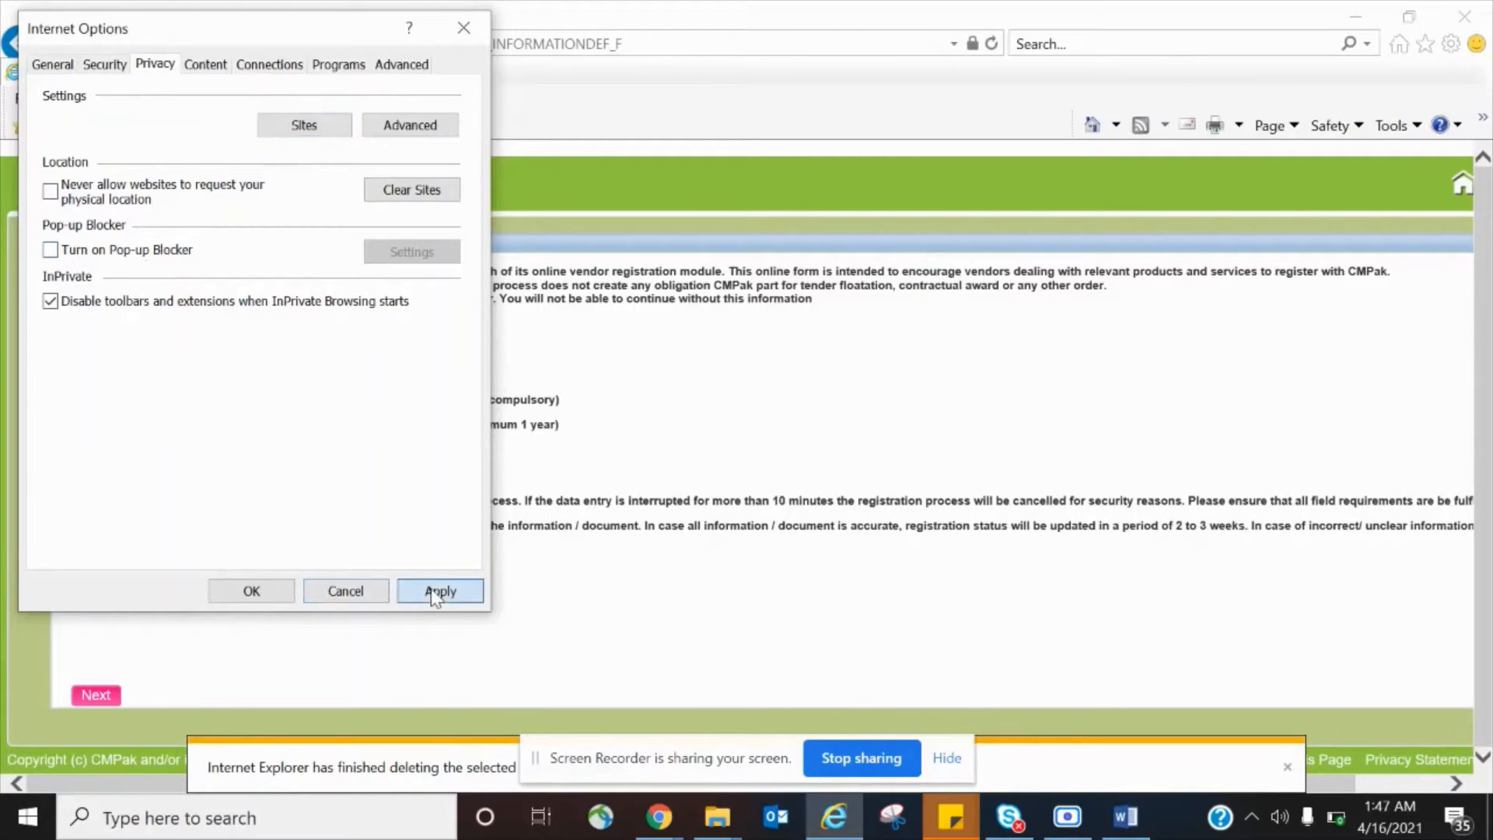
pyautogui.click(253, 590)
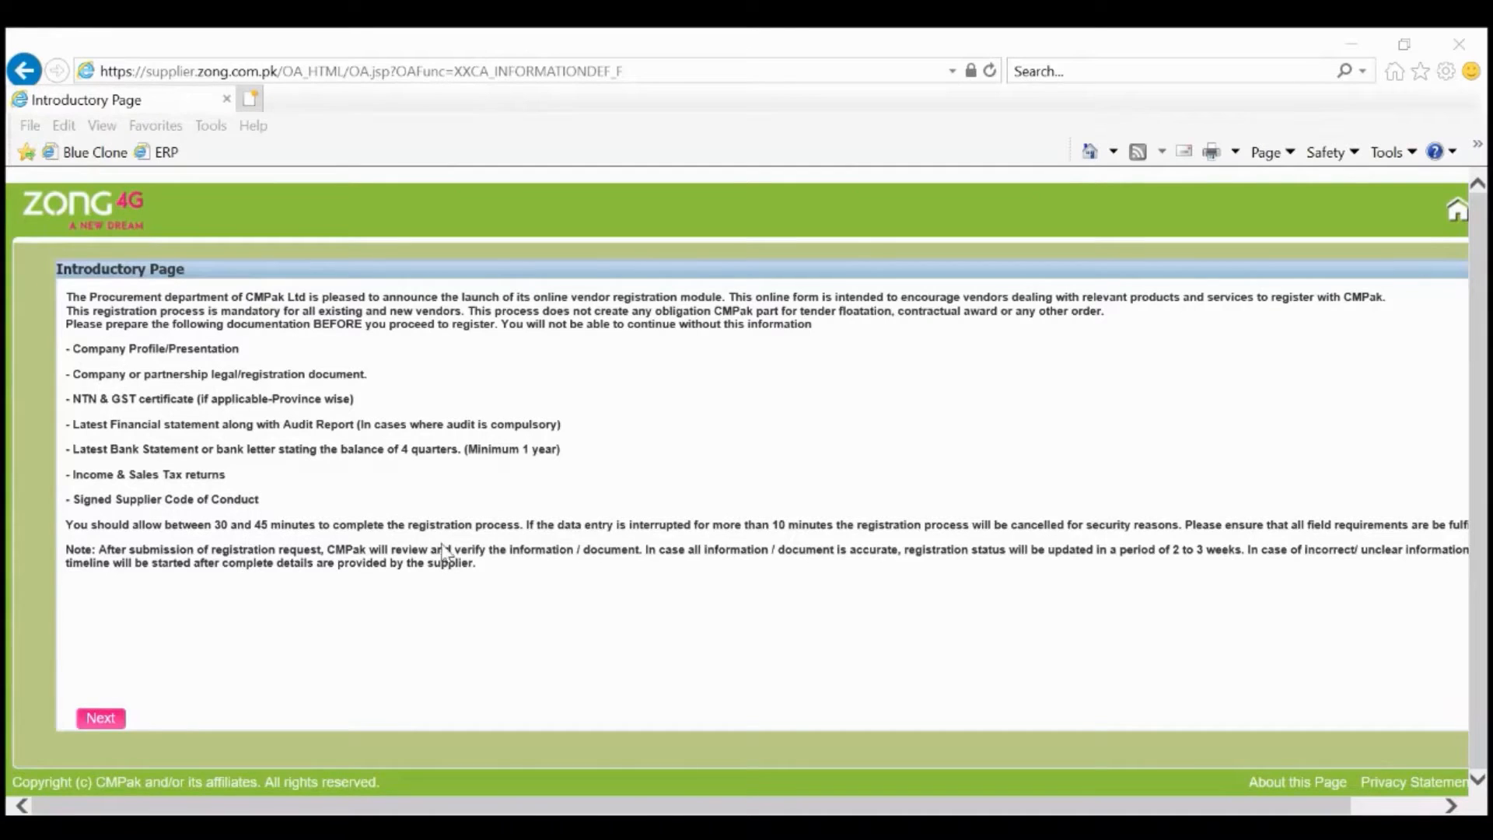
# Go past the Introductory Page and accept the supplier Code of Conduct.
pyautogui.click(101, 719)
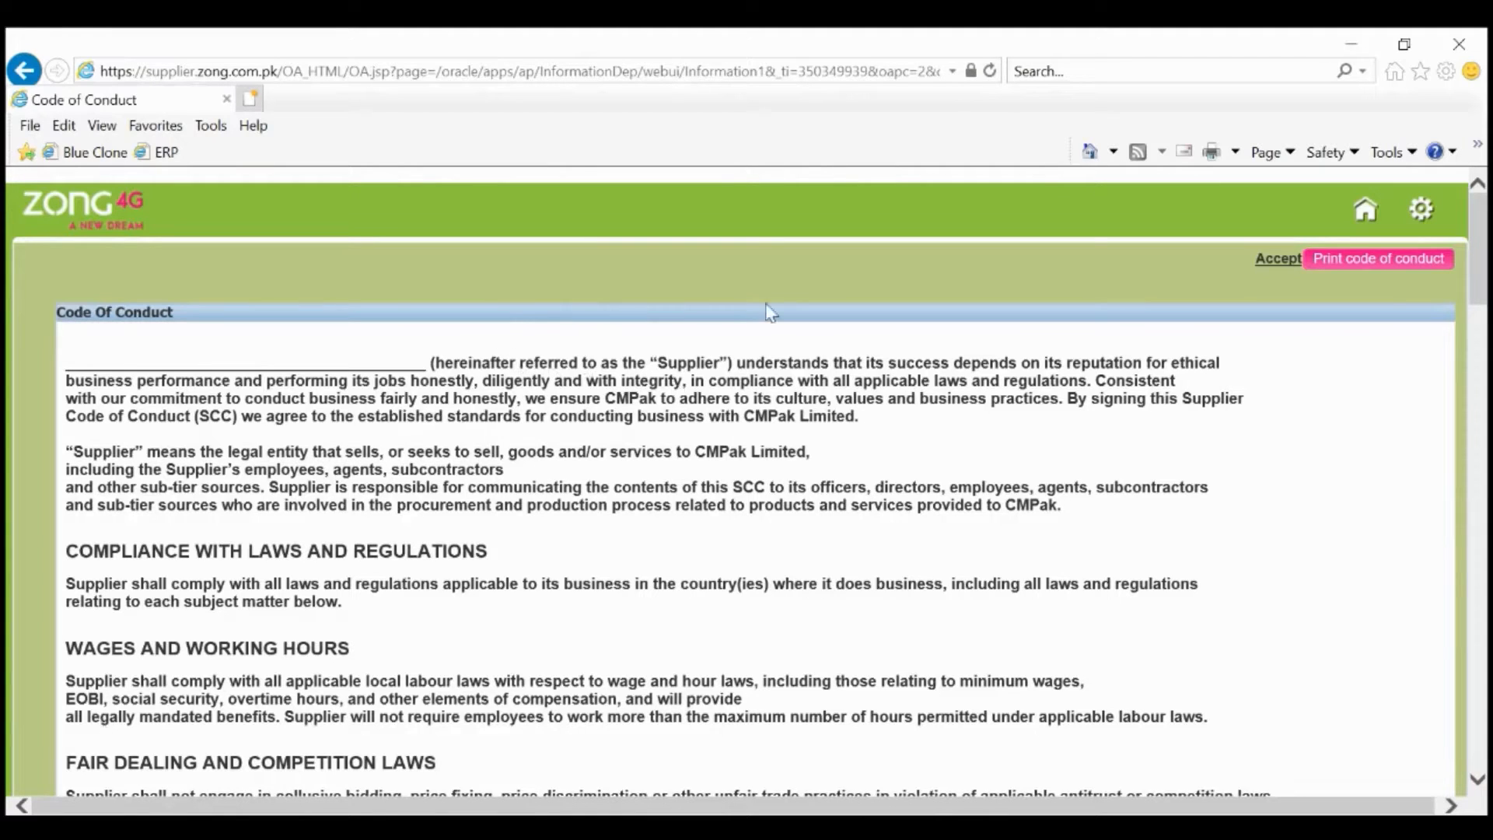
pyautogui.click(1274, 261)
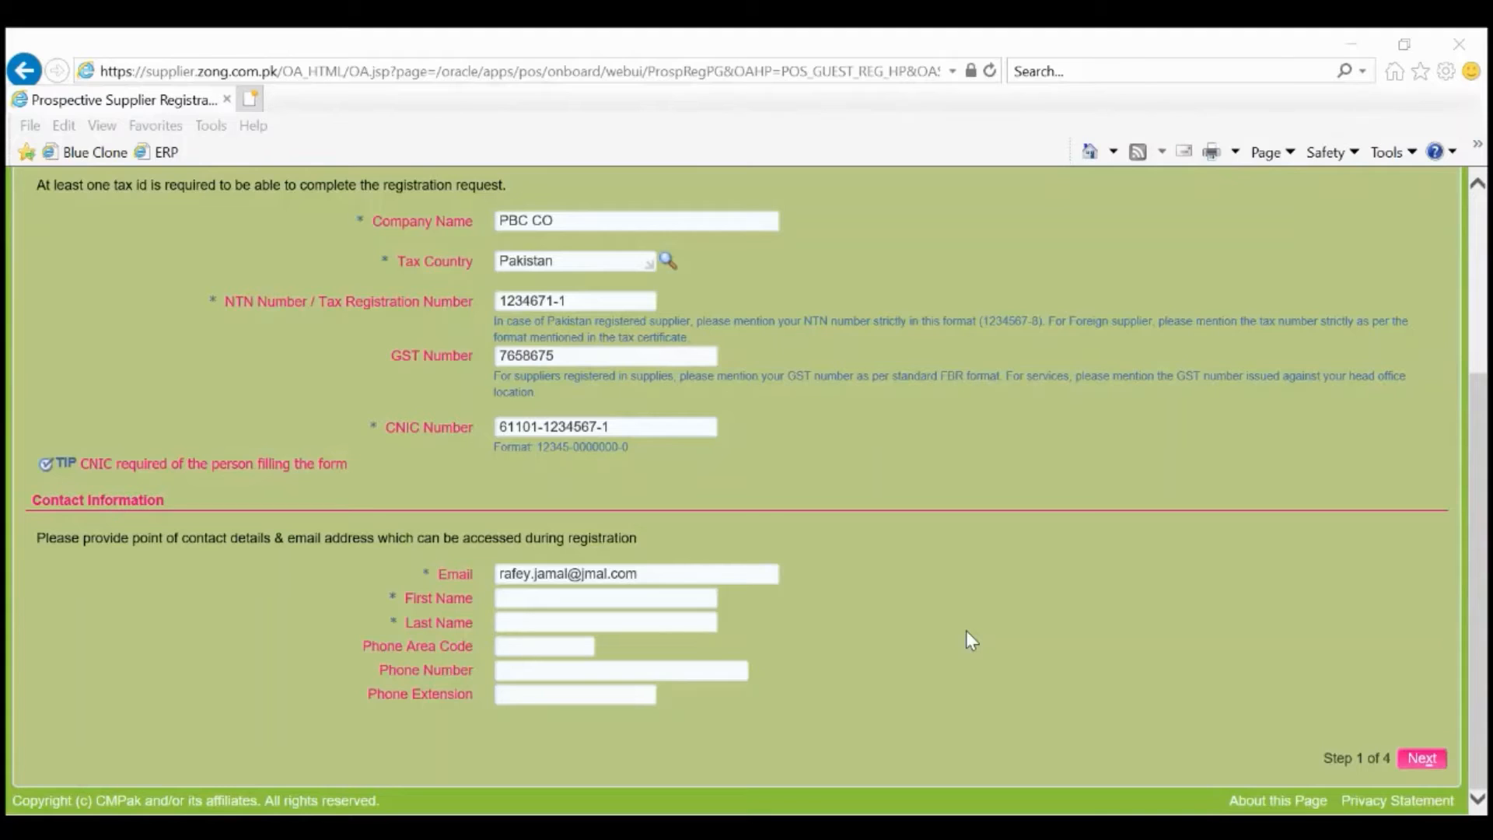
# Review the company name PBC CO, tax country Pakistan, NTN, GST, CNIC and the CNIC format.
pyautogui.tripleClick(631, 220)
pyautogui.tripleClick(630, 260)
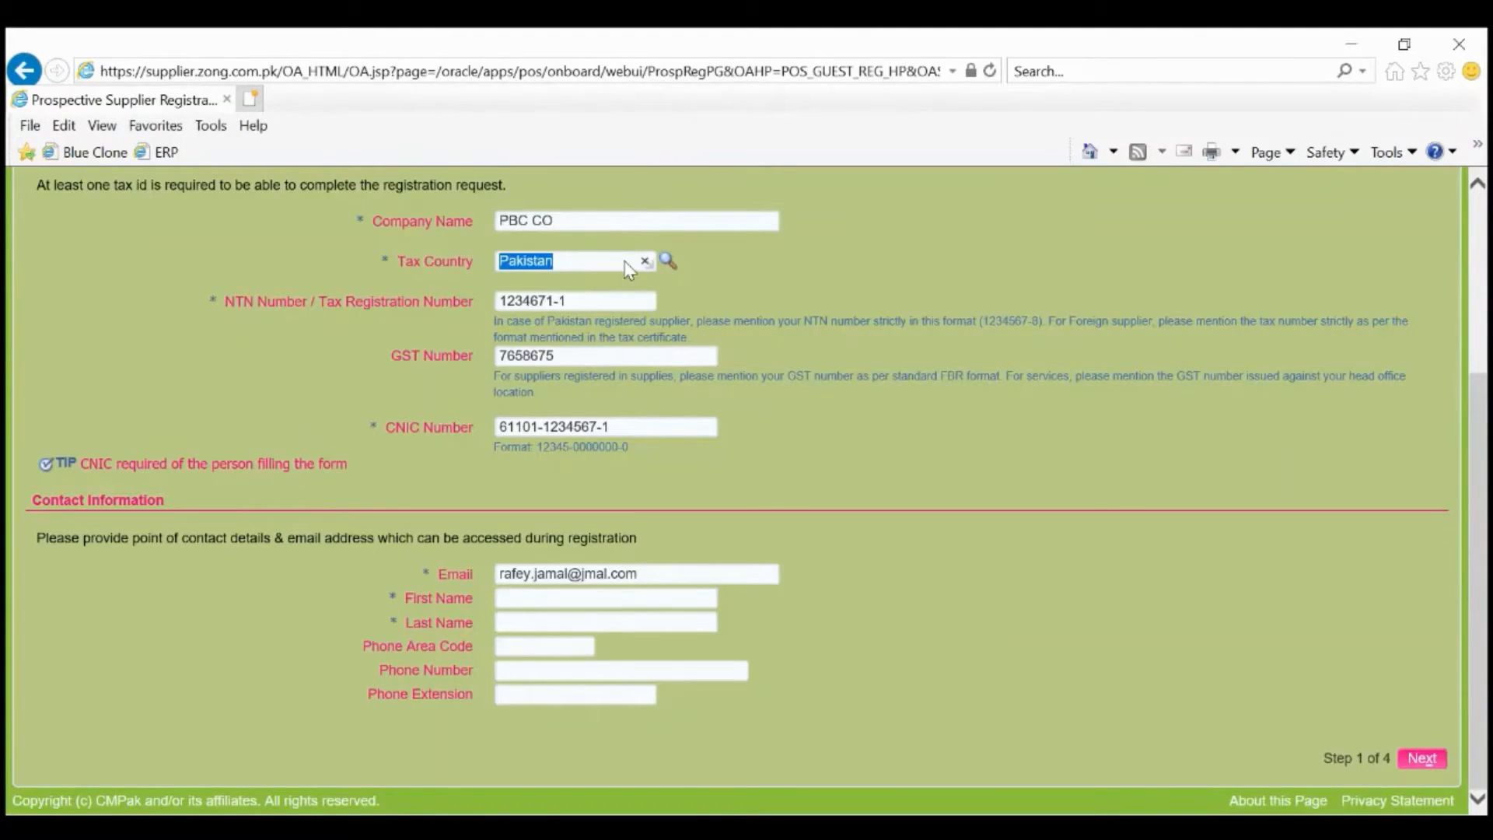
pyautogui.tripleClick(623, 301)
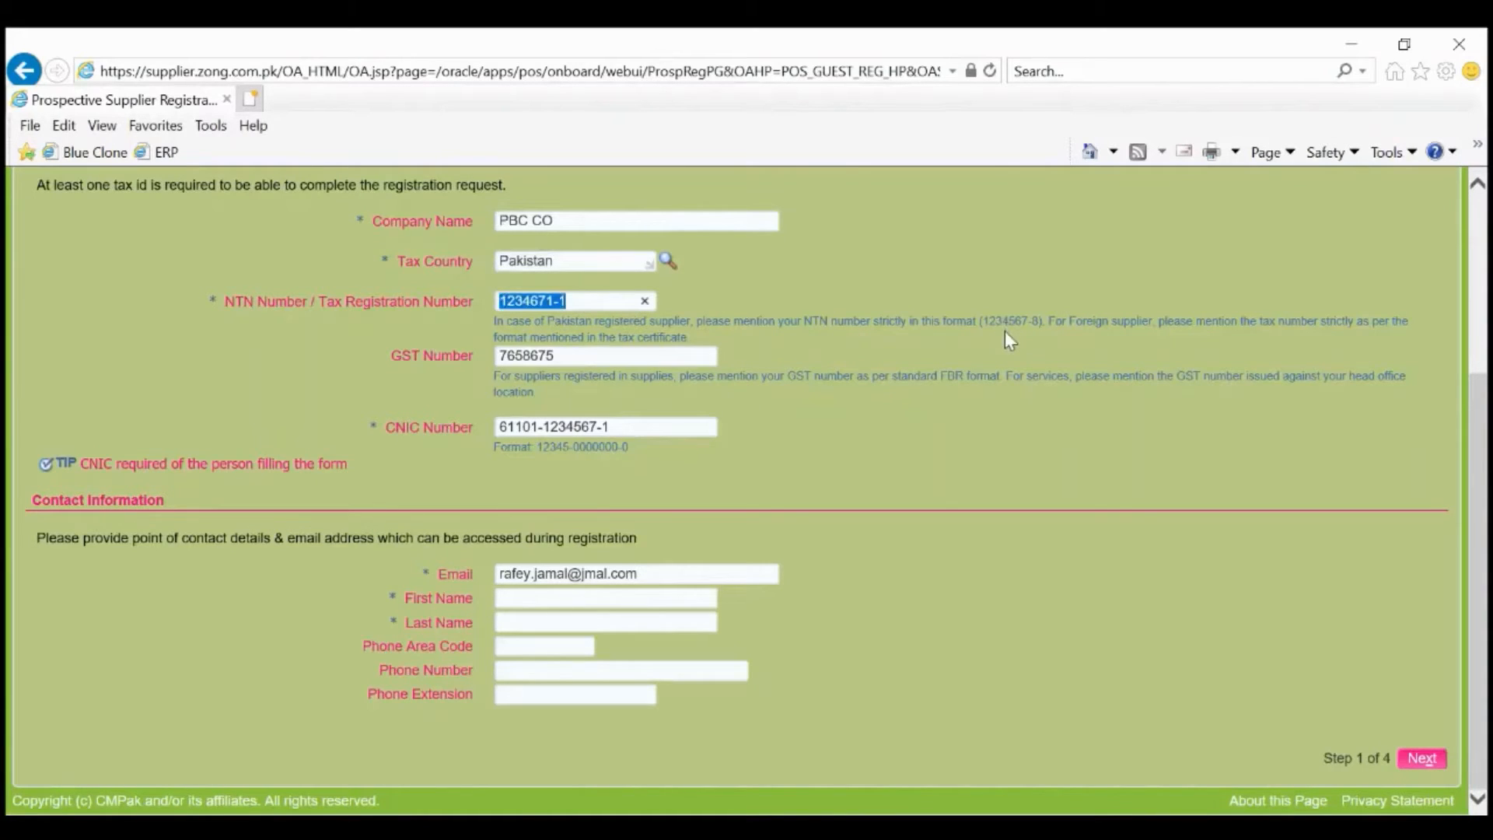
pyautogui.tripleClick(591, 361)
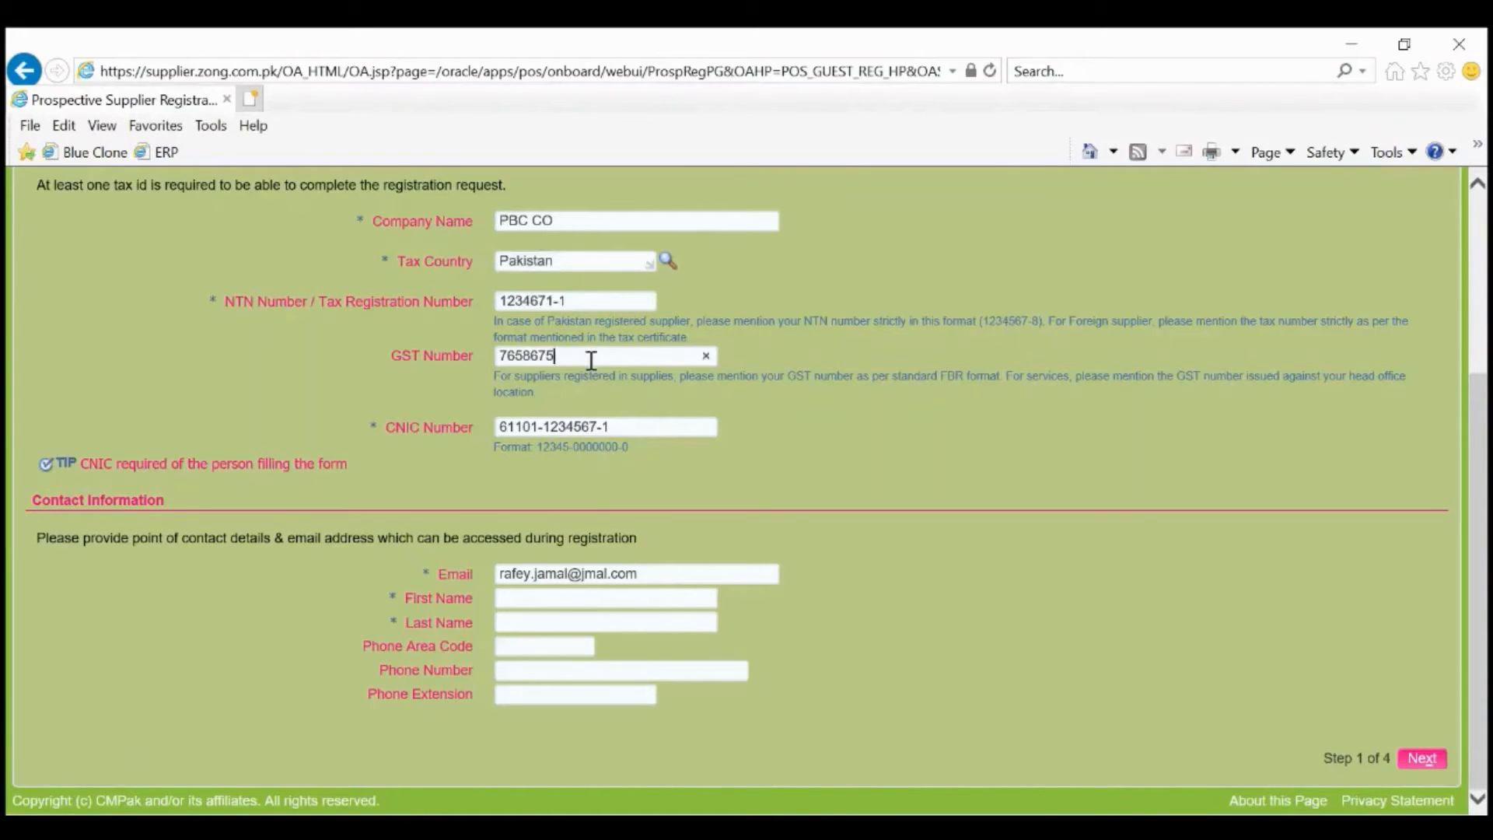
pyautogui.doubleClick(622, 426)
pyautogui.tripleClick(622, 427)
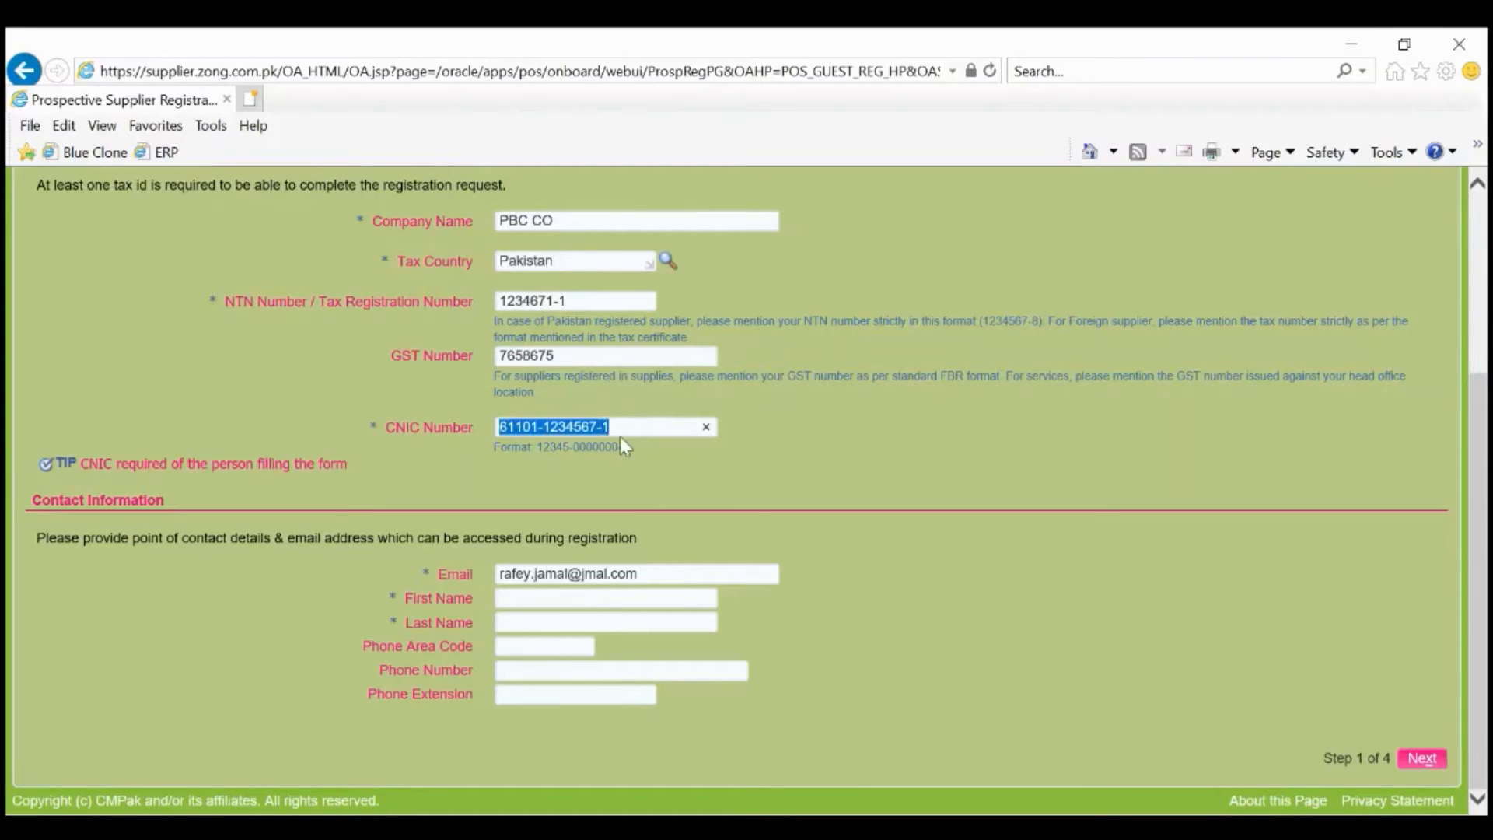
pyautogui.doubleClick(623, 449)
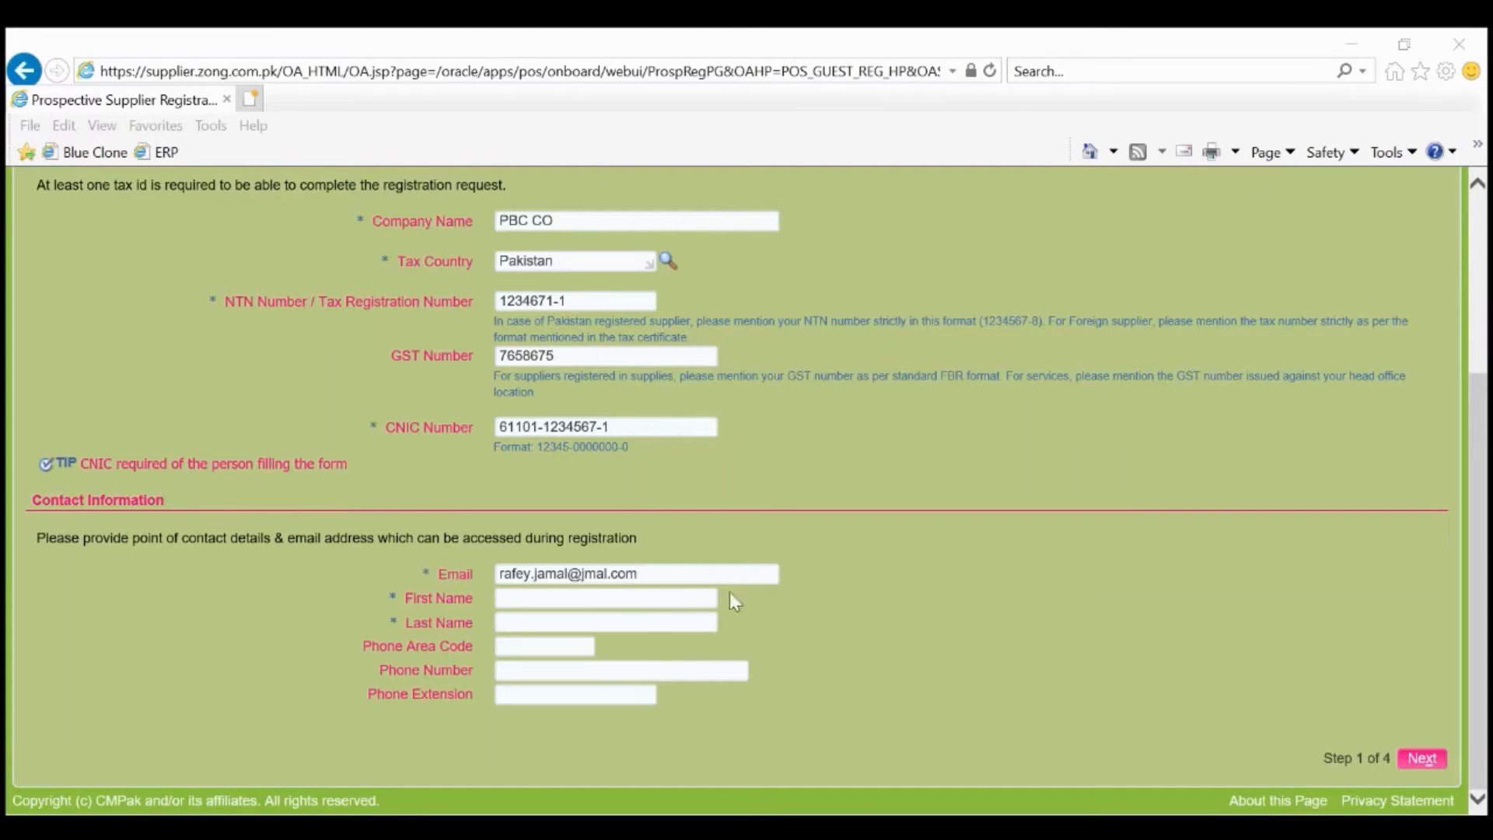
# Enter the contact's first and last name, phone area code, number and extension, then continue.
pyautogui.click(615, 599)
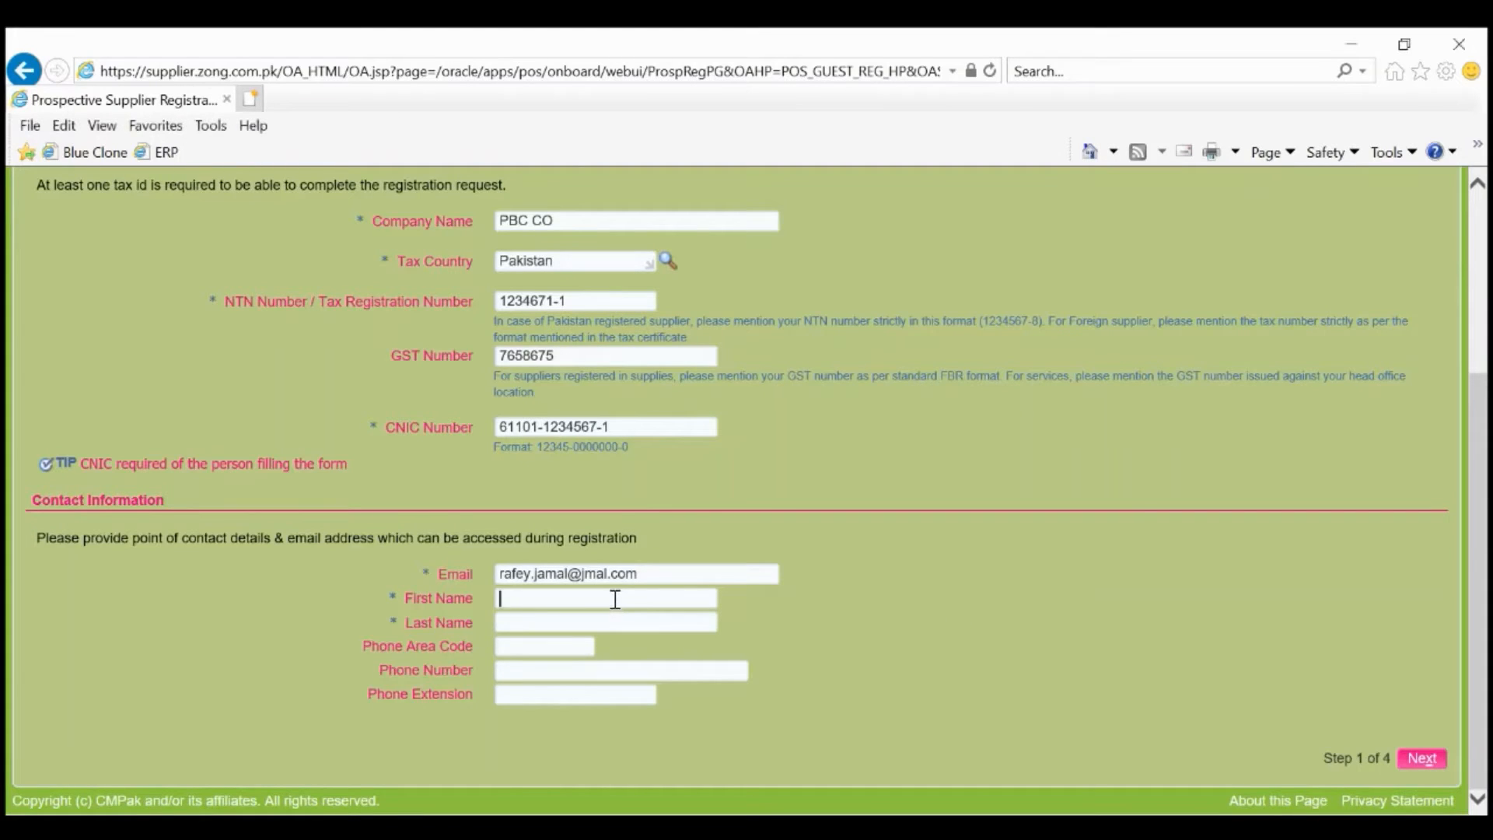
pyautogui.press('Tab')
pyautogui.press('Tab')
pyautogui.press('Tab')
pyautogui.click(575, 694)
pyautogui.write('129')
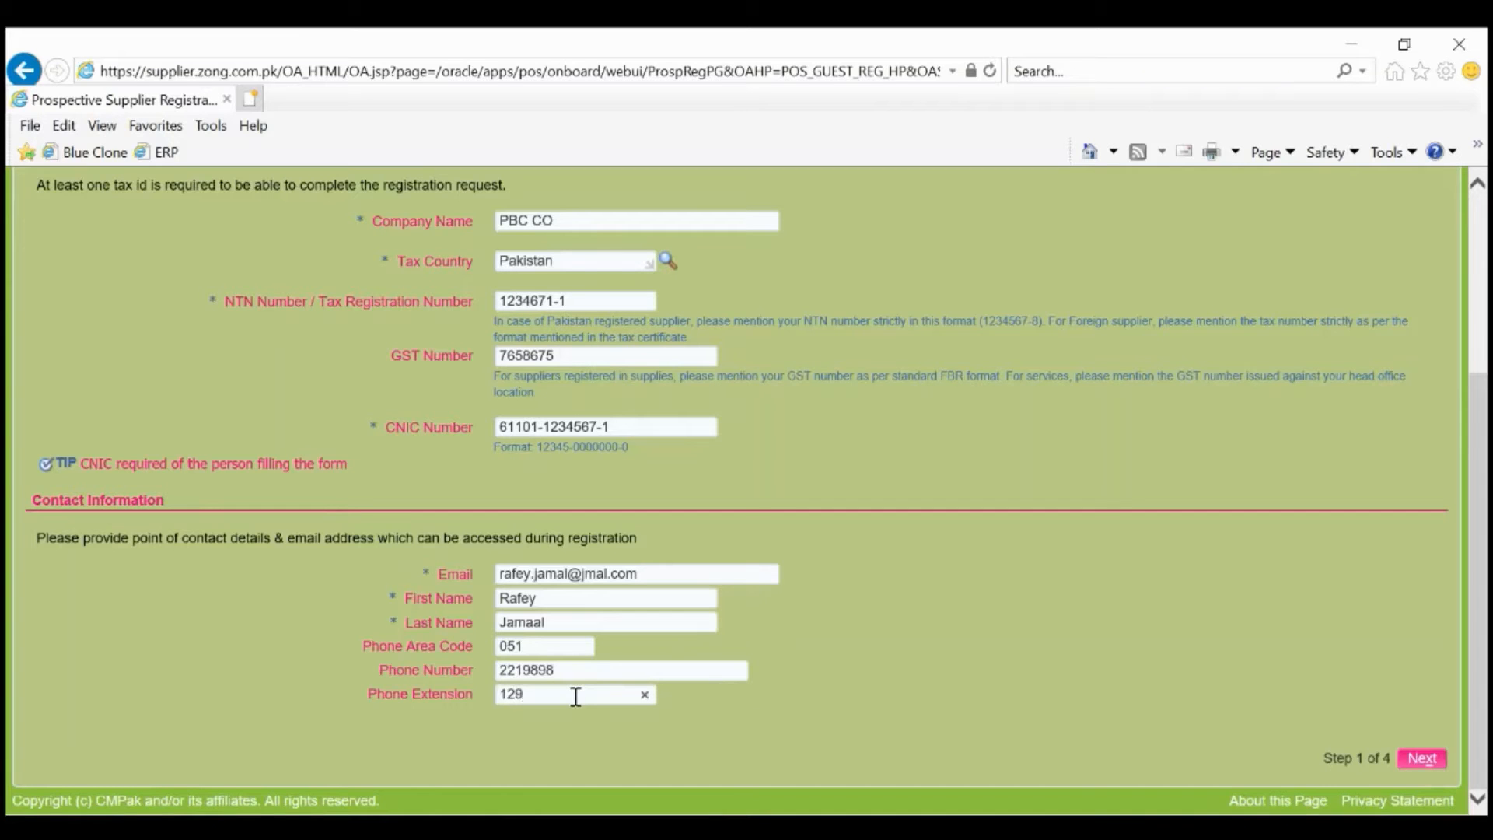
pyautogui.click(1420, 760)
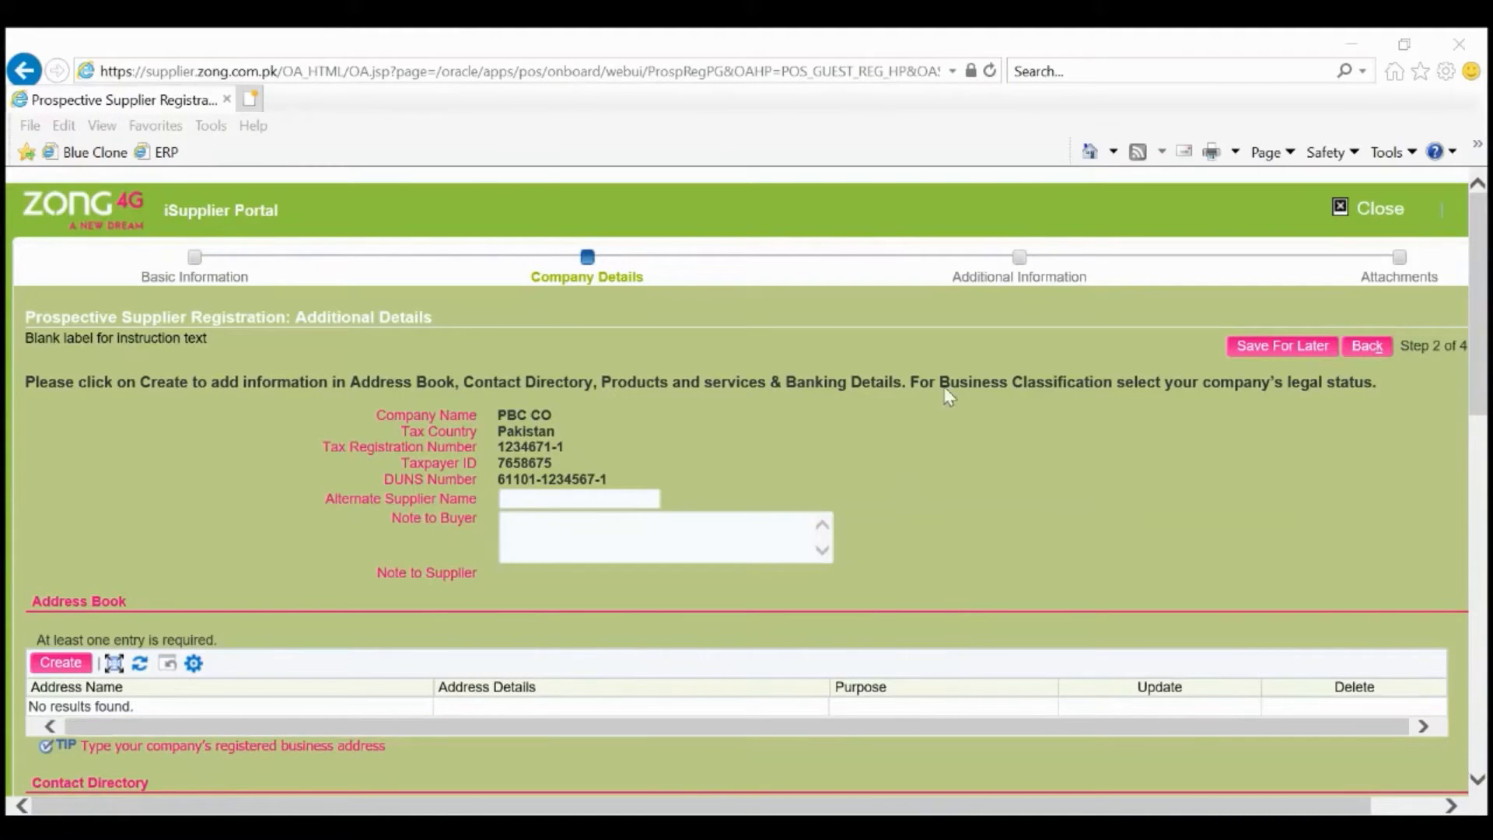
# Save the registration for later, copy the return link, and reopen it with Update.
pyautogui.hscroll(2, 1368, 378)
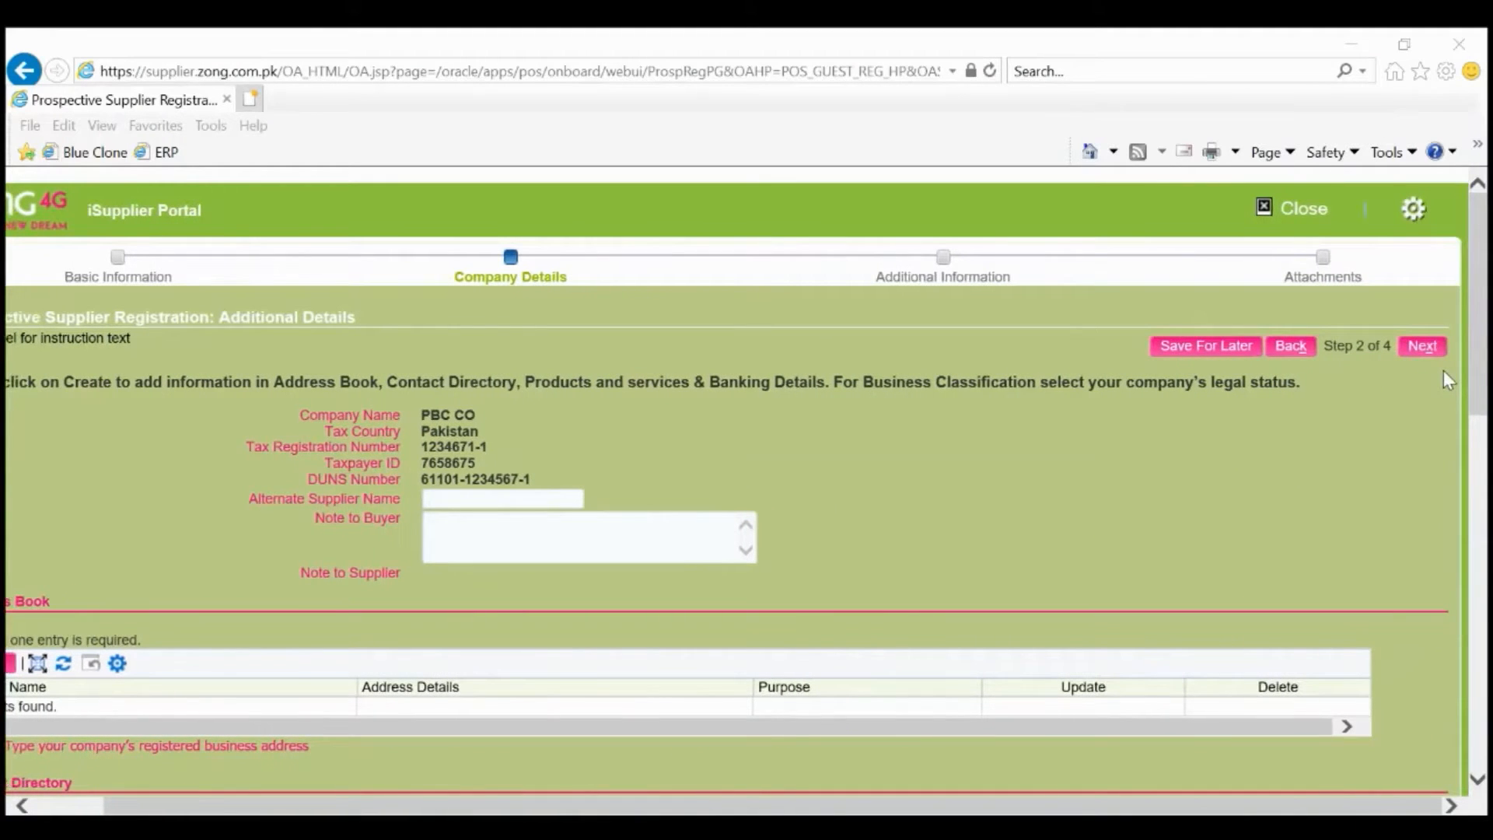
pyautogui.click(1164, 350)
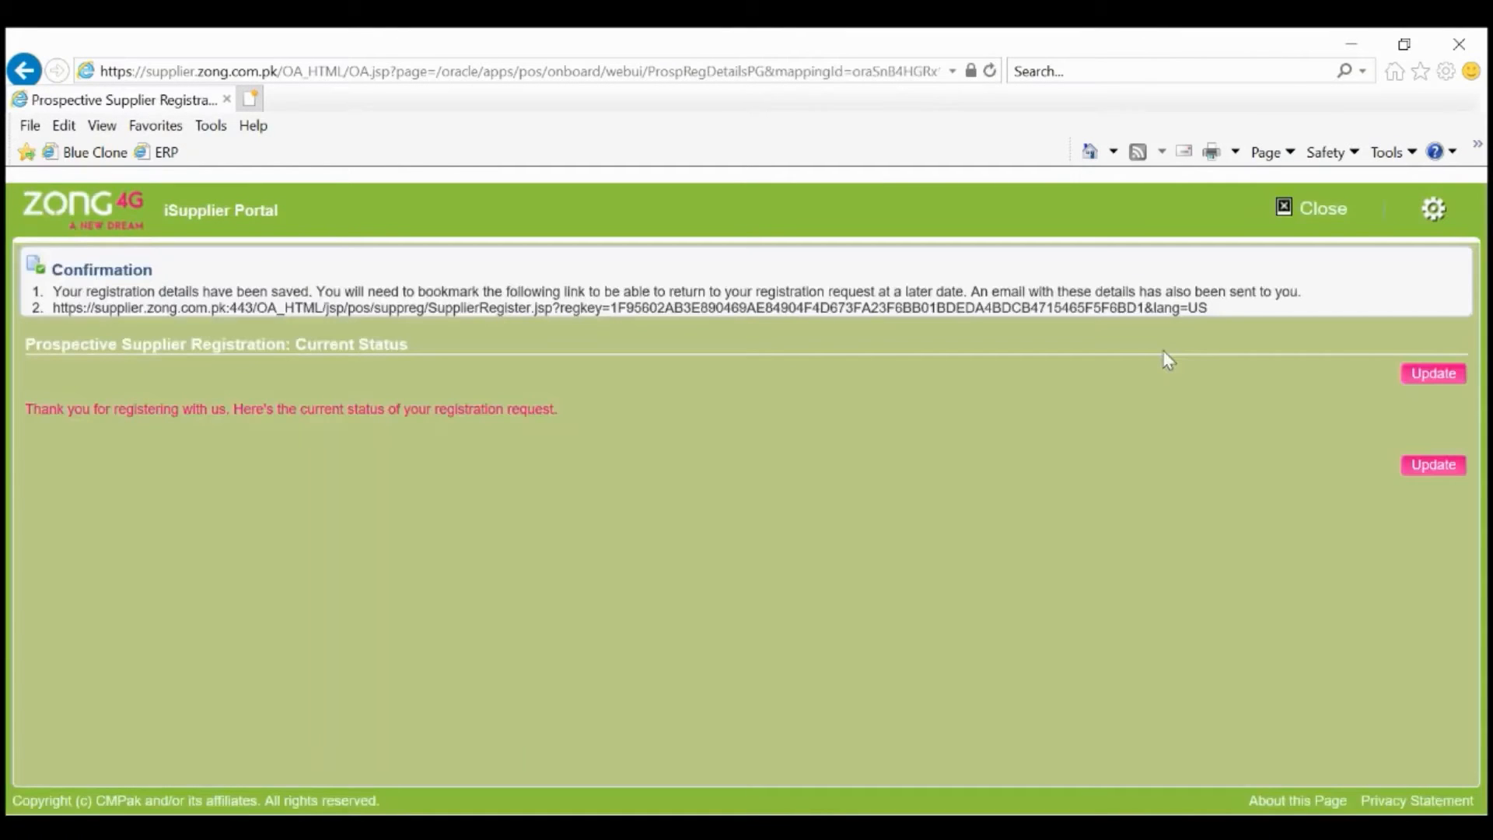
pyautogui.tripleClick(541, 314)
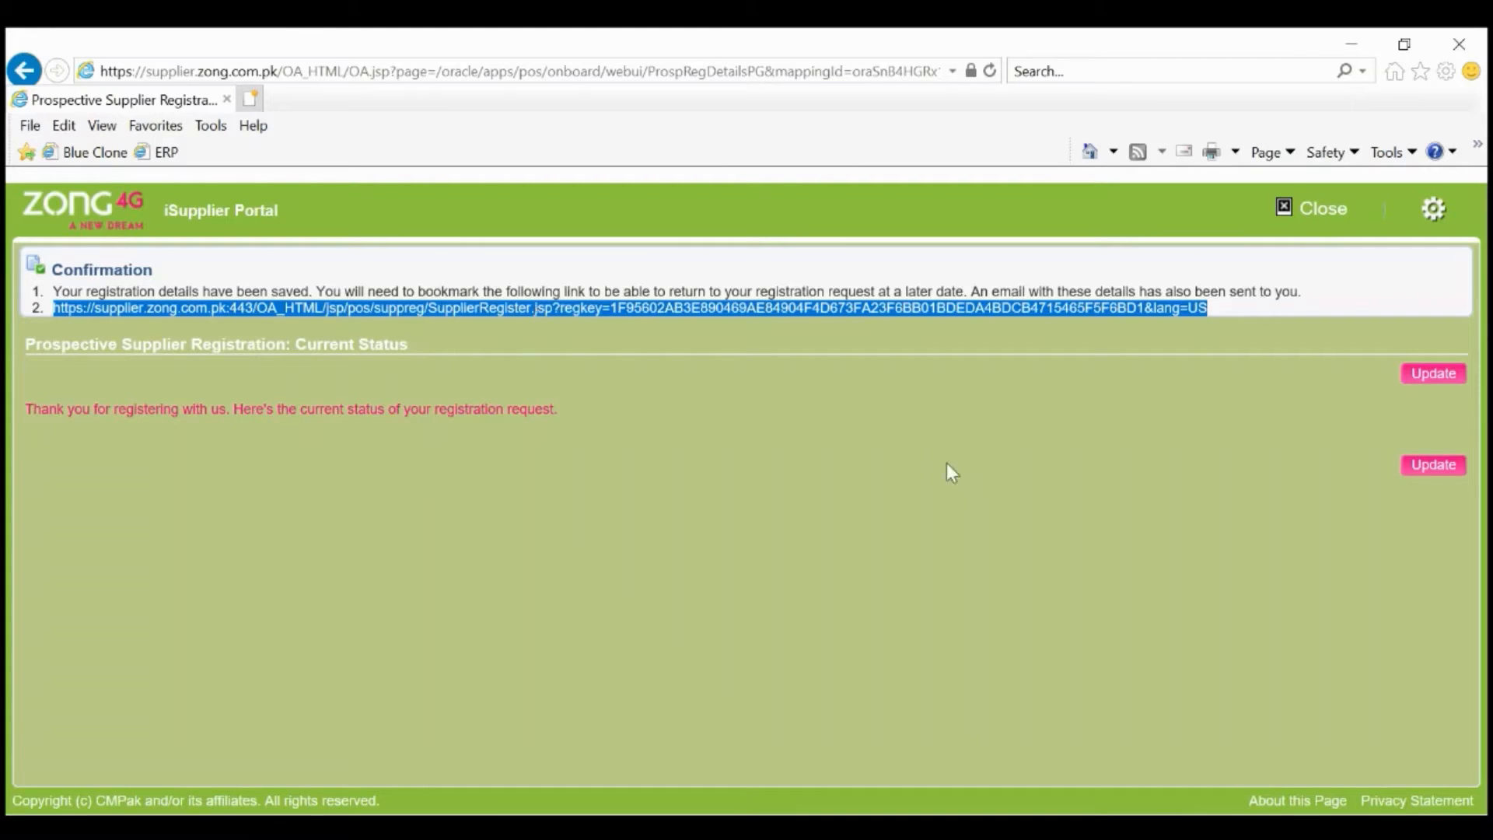
pyautogui.click(1421, 379)
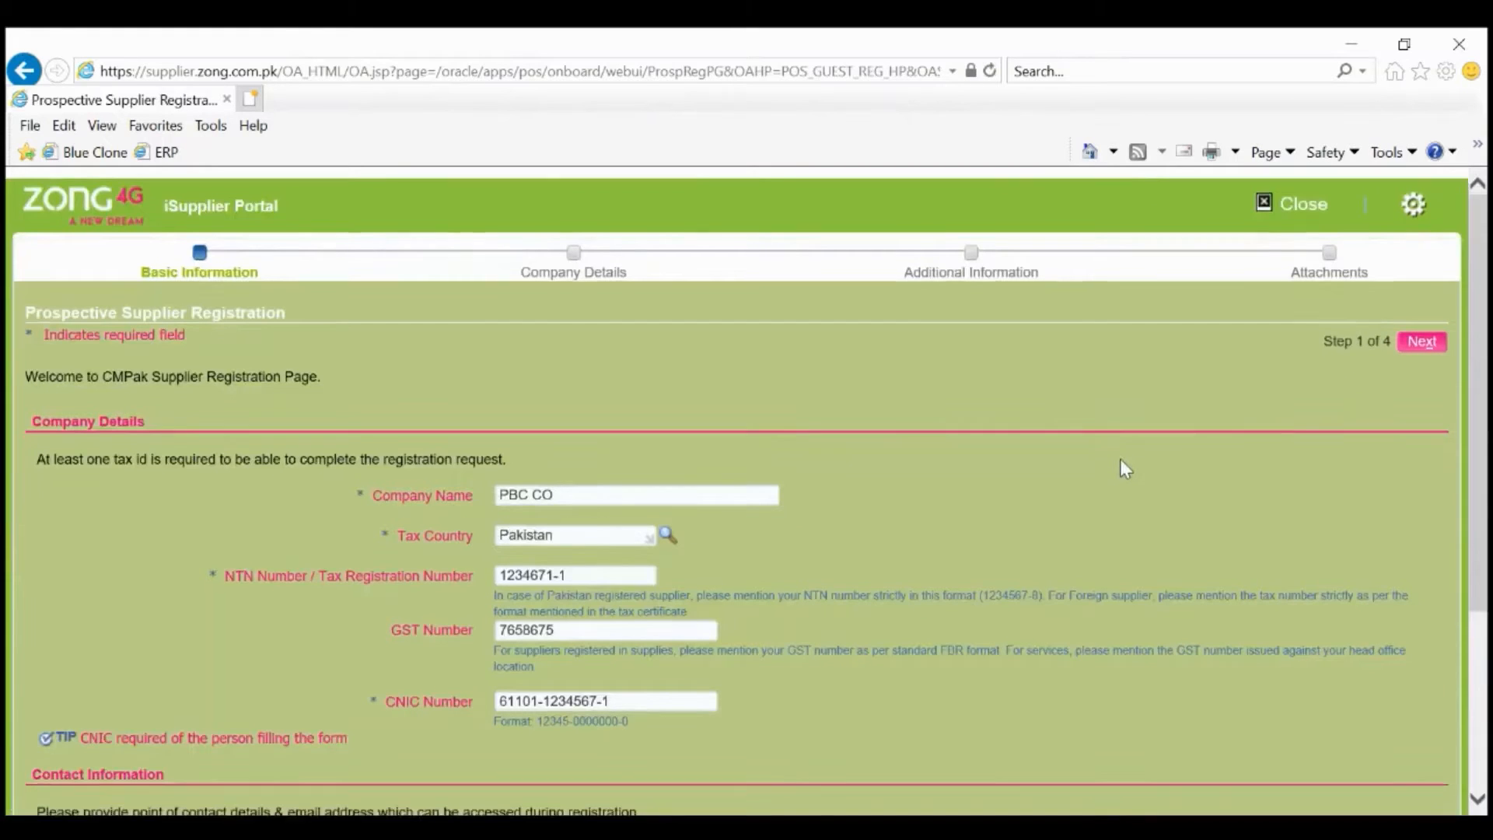
# Scroll through the saved Basic Information and go to step 2, Company Details.
pyautogui.scroll(-1, 1120, 461)
pyautogui.scroll(-1, 1123, 467)
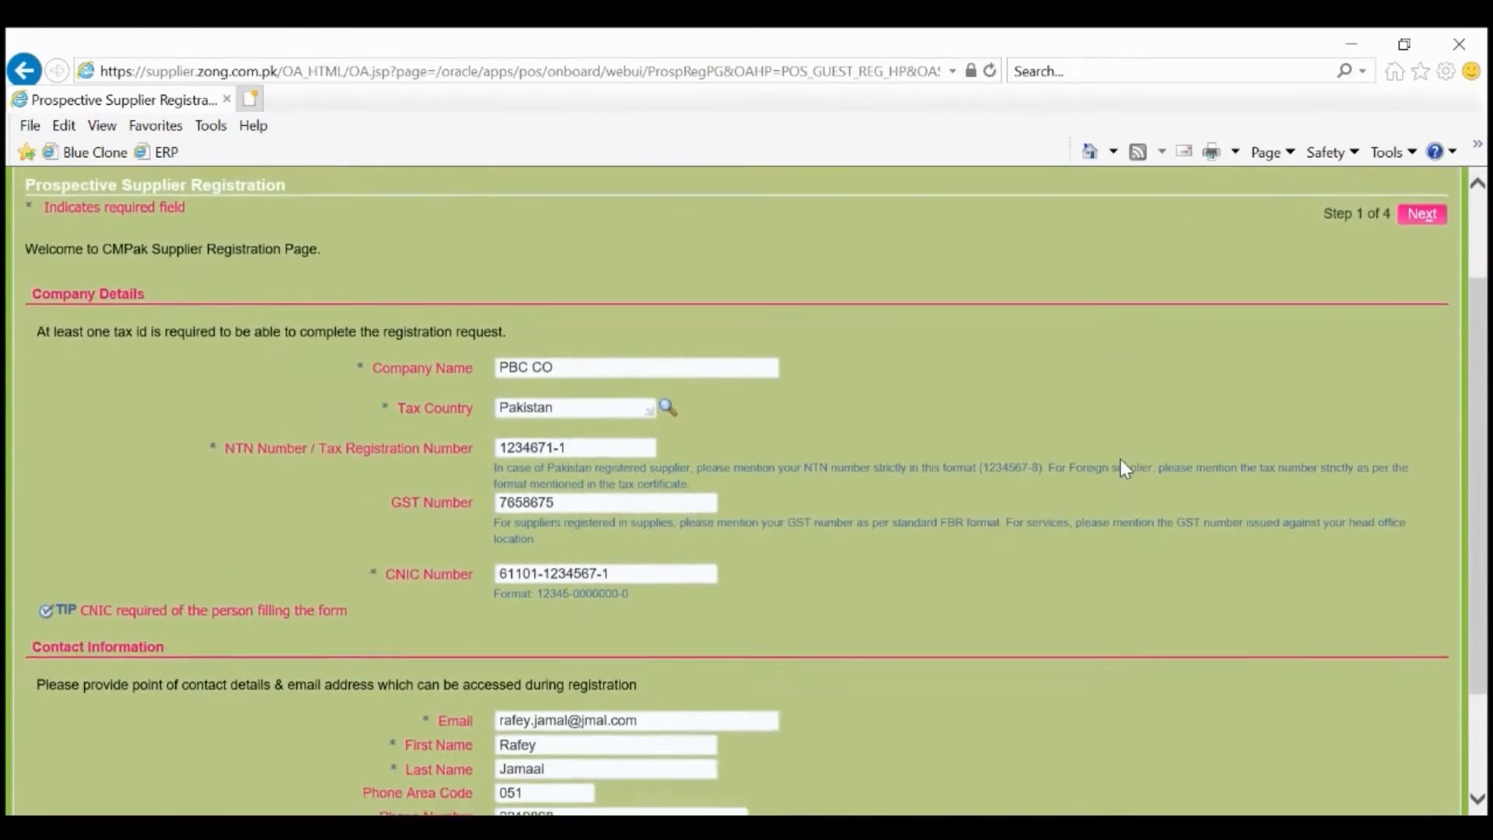
pyautogui.scroll(-1, 1122, 465)
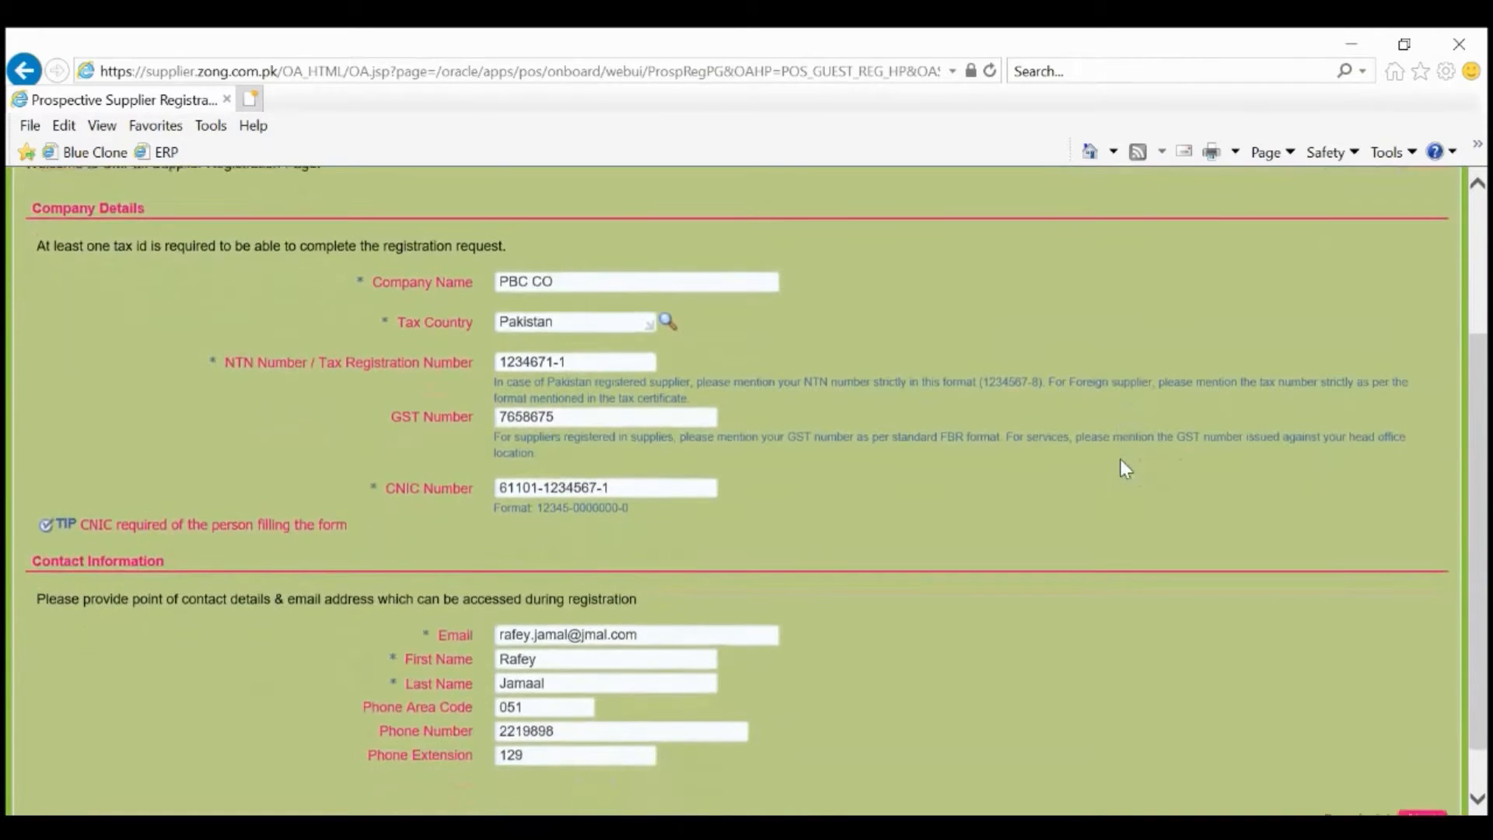
pyautogui.scroll(1, 1124, 466)
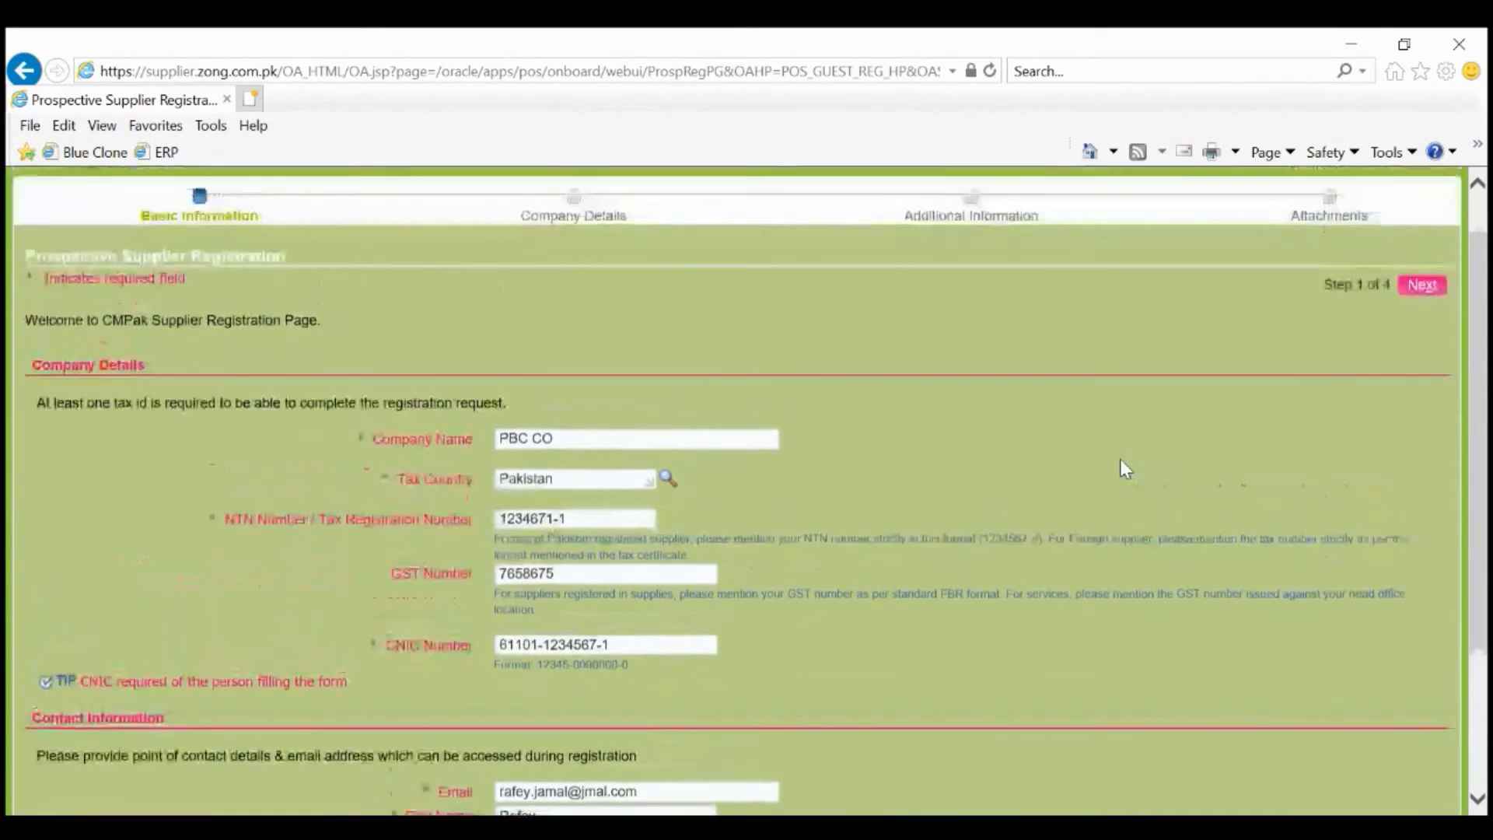
pyautogui.click(1414, 303)
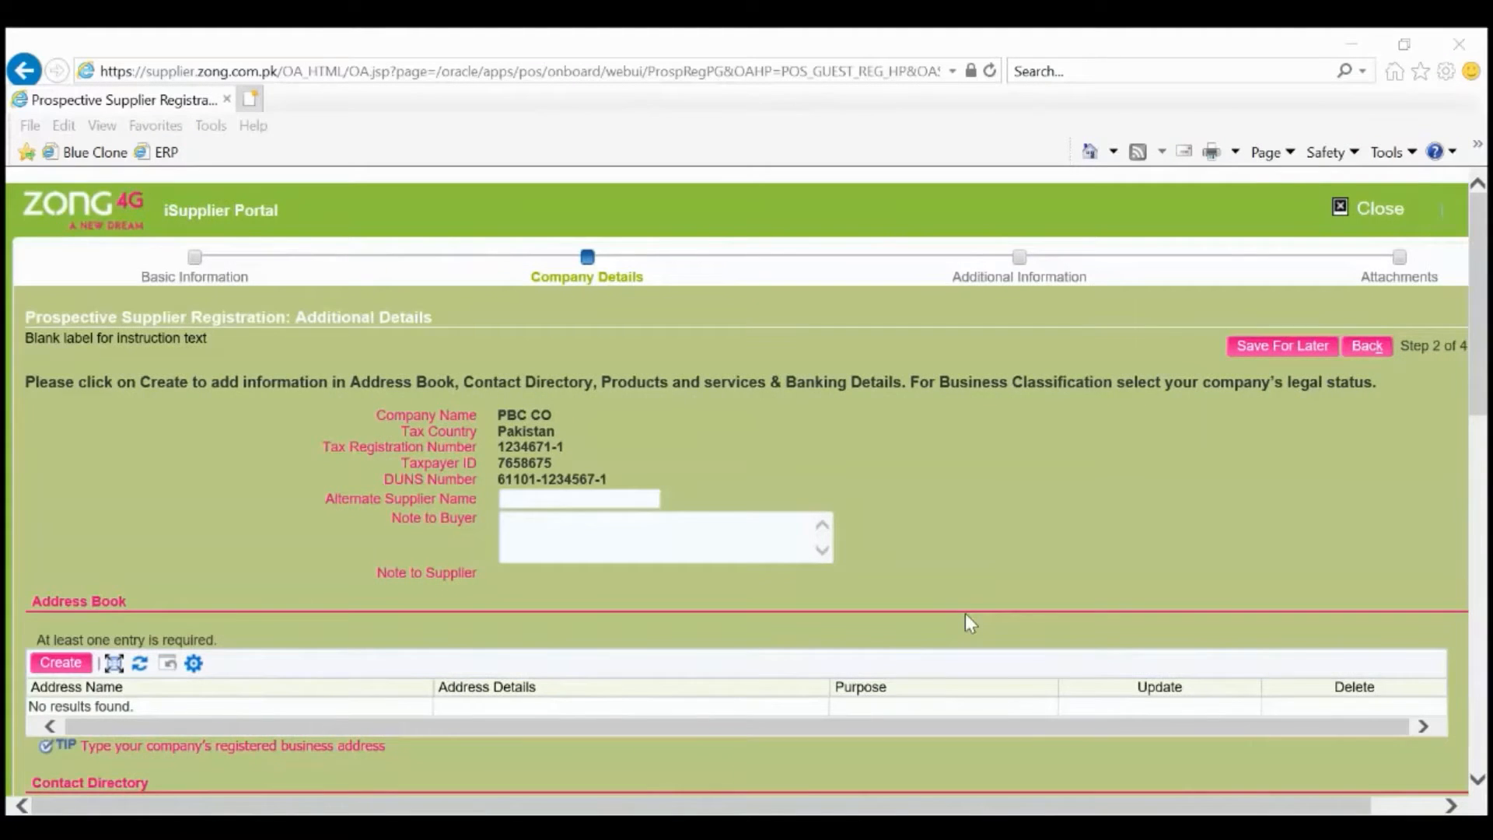
# Create a new address named Islamabad in Pakistan with address line 'xxxxxx'.
pyautogui.scroll(-2, 965, 616)
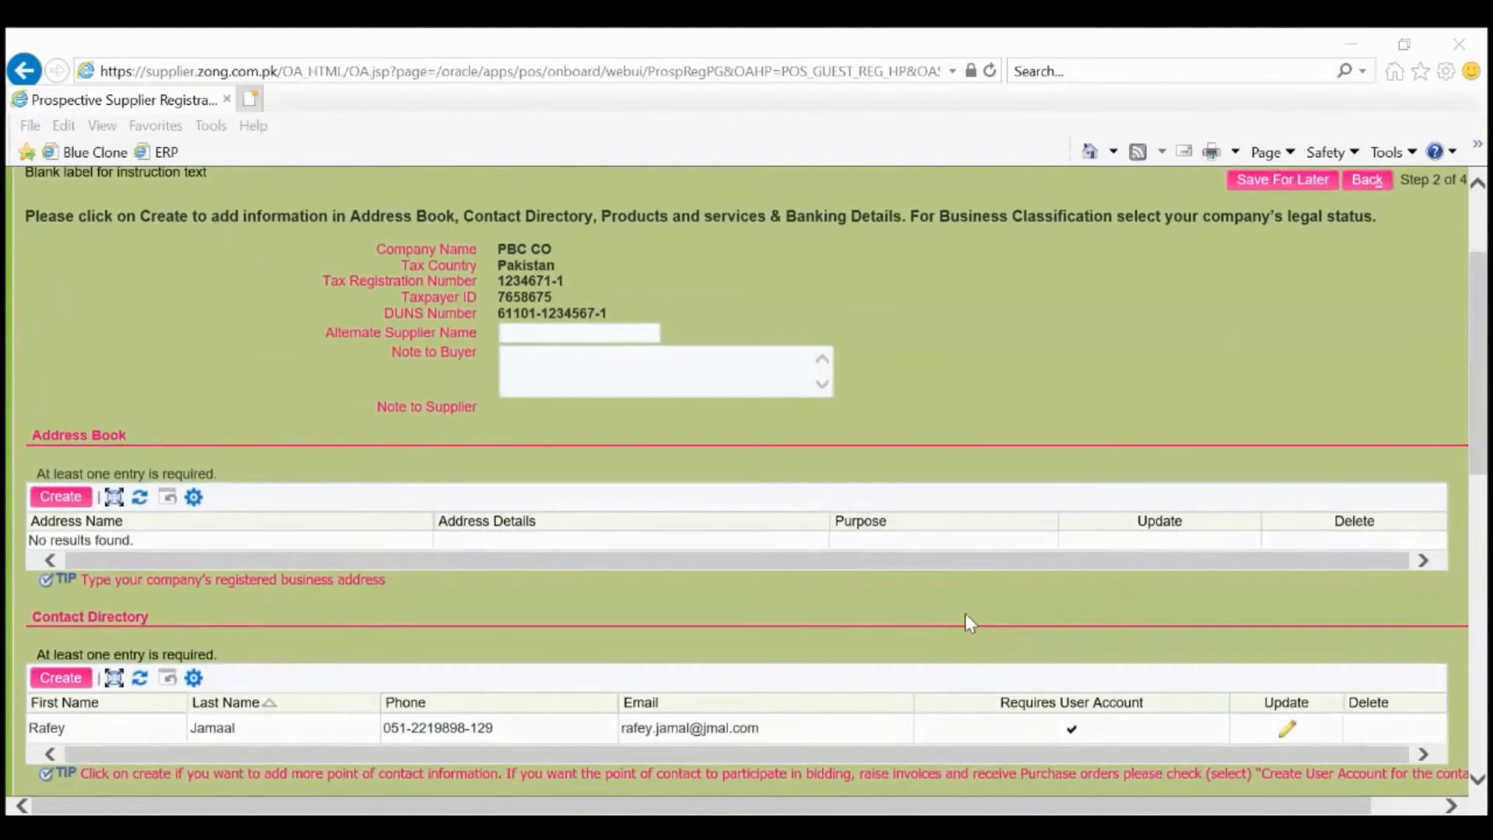
pyautogui.click(62, 498)
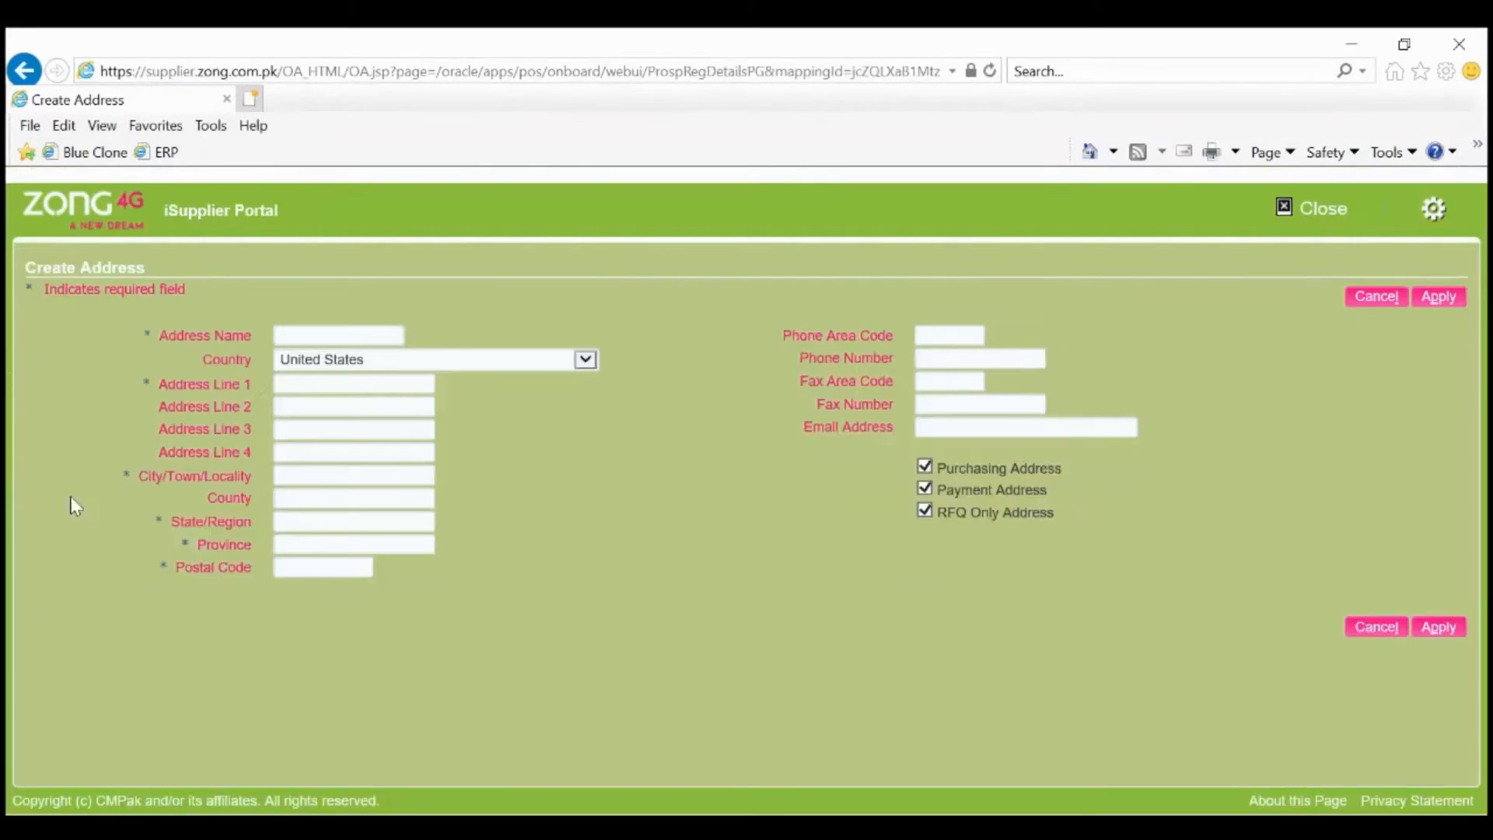
pyautogui.click(315, 334)
pyautogui.write('Islamabad')
pyautogui.press('Tab')
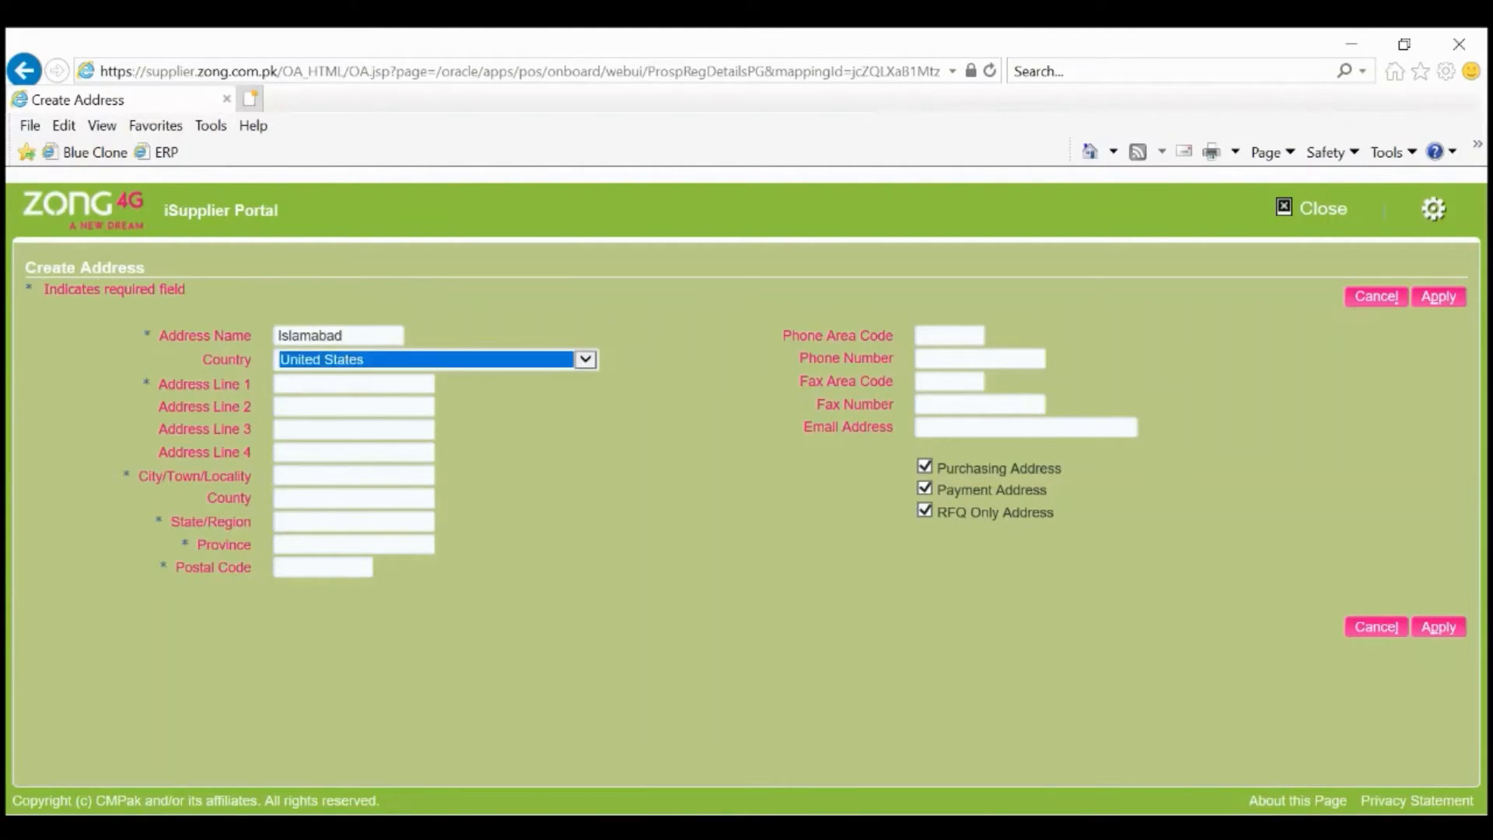
pyautogui.press('p')
pyautogui.press('Tab')
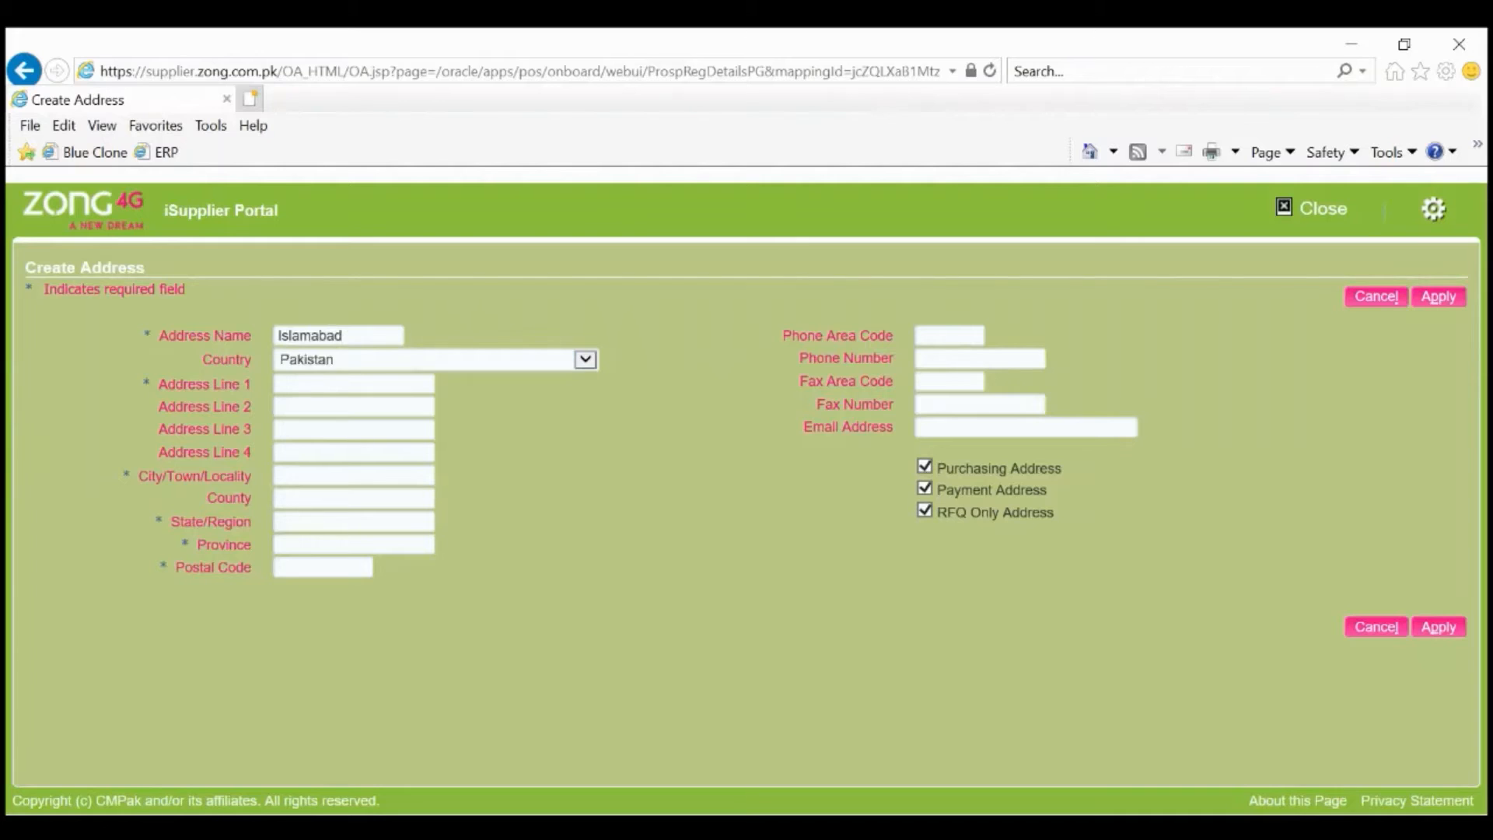
pyautogui.write('xxxxxx')
# Set city Islamabad, province Federal and postal code 44000, then save the address.
pyautogui.press('Tab')
pyautogui.write('xxxxxx')
pyautogui.press('Tab')
pyautogui.press('Tab')
pyautogui.write('Islamabad')
pyautogui.press('Tab')
pyautogui.press('Tab')
pyautogui.press('Tab')
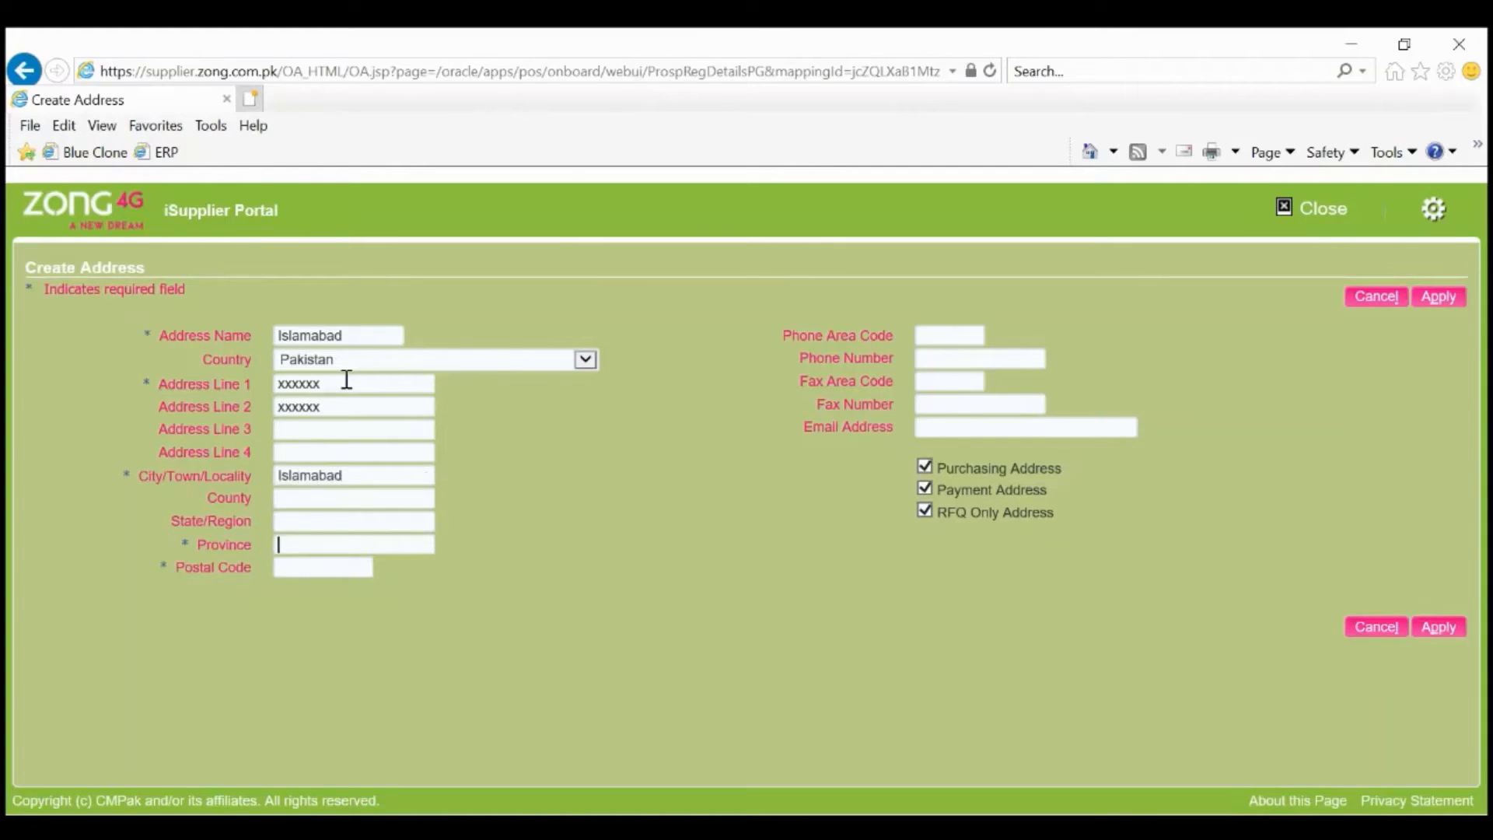
pyautogui.write('Federal')
pyautogui.press('Tab')
pyautogui.write('44000')
pyautogui.click(1464, 305)
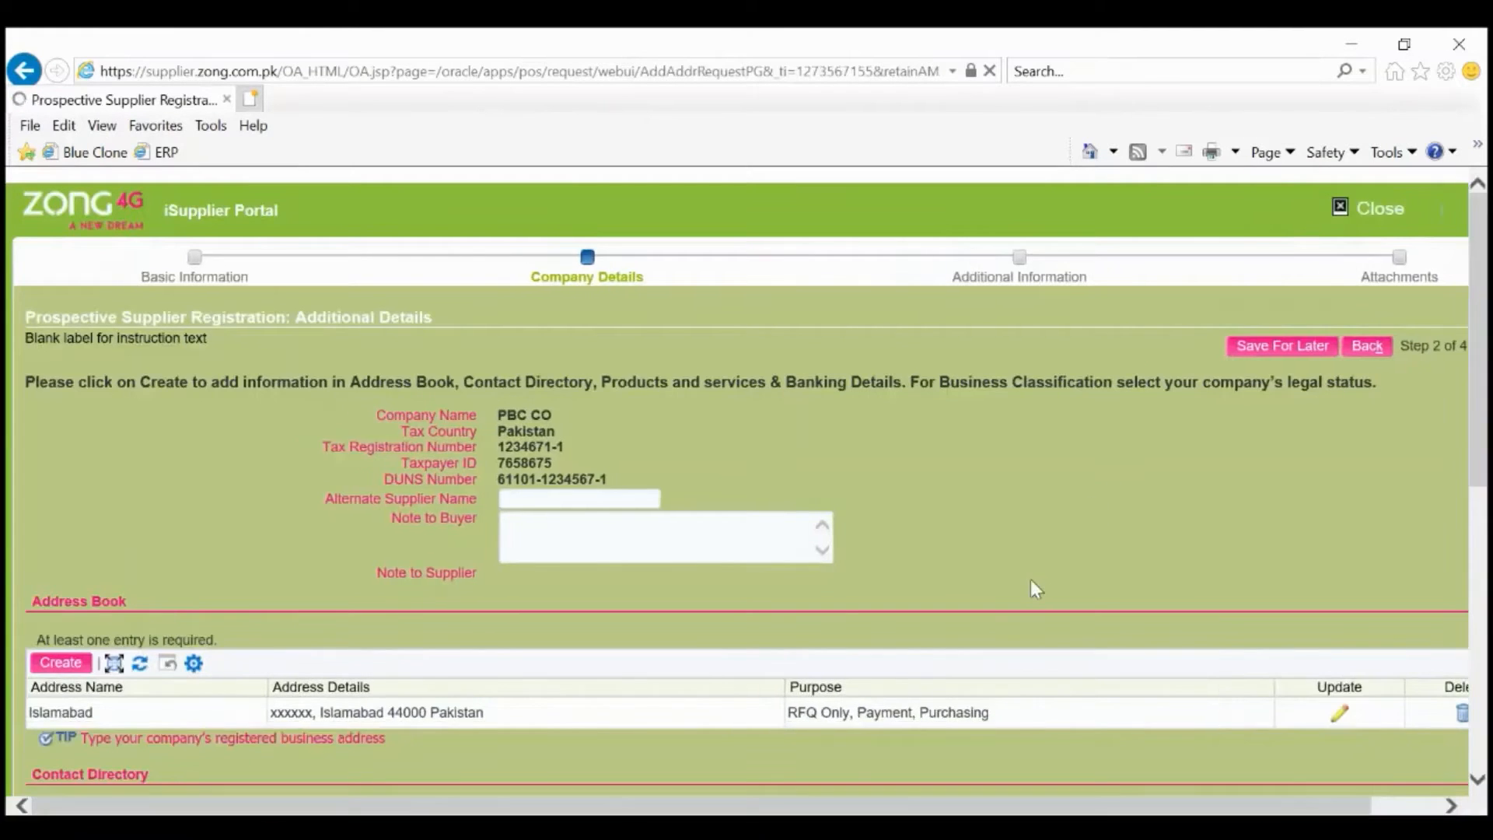
# Create a new contact with title Mr. and the contact's first, middle and last names.
pyautogui.scroll(-5, 1003, 599)
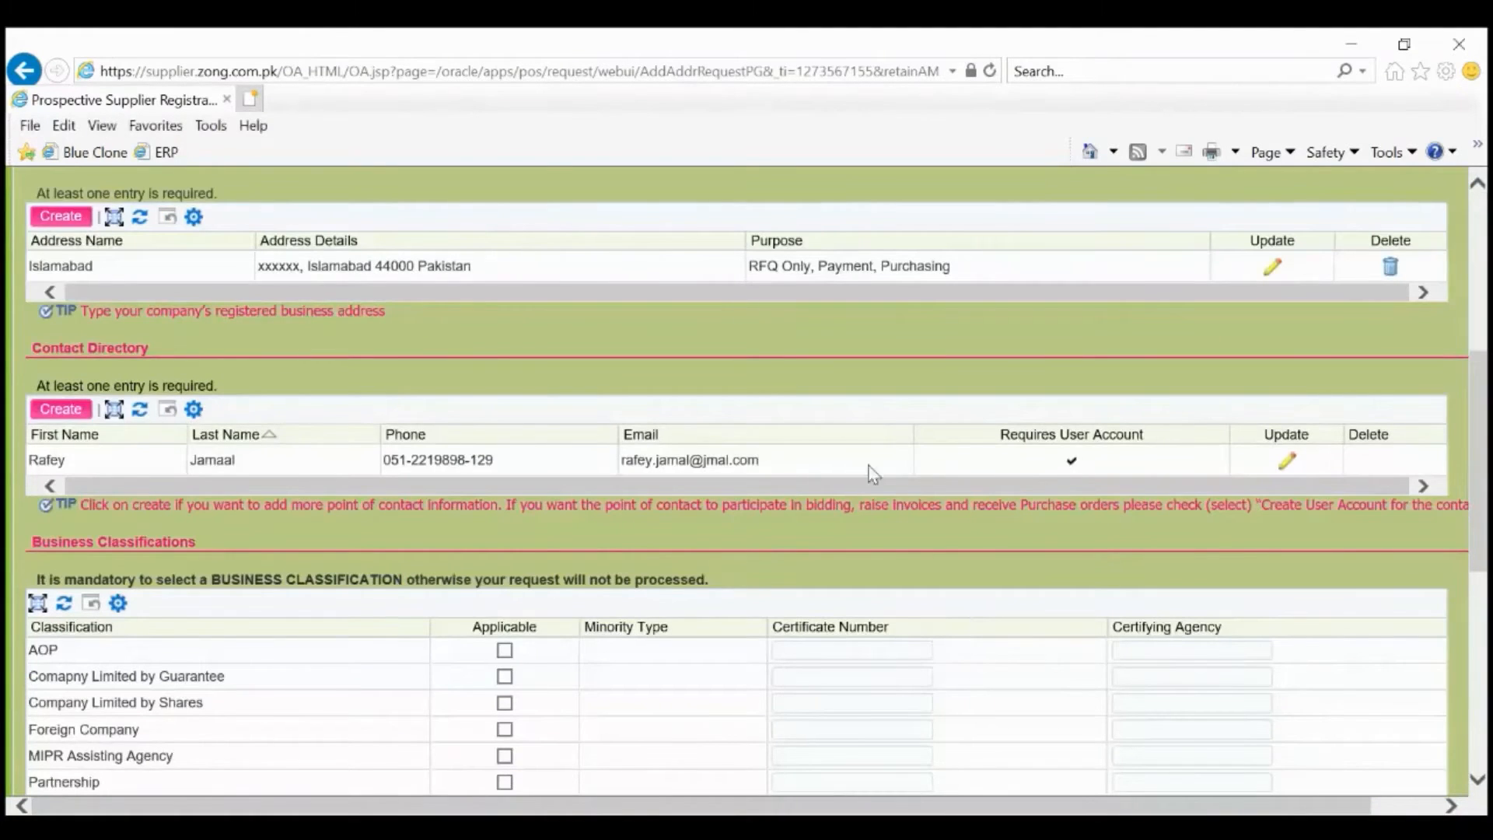
pyautogui.click(68, 414)
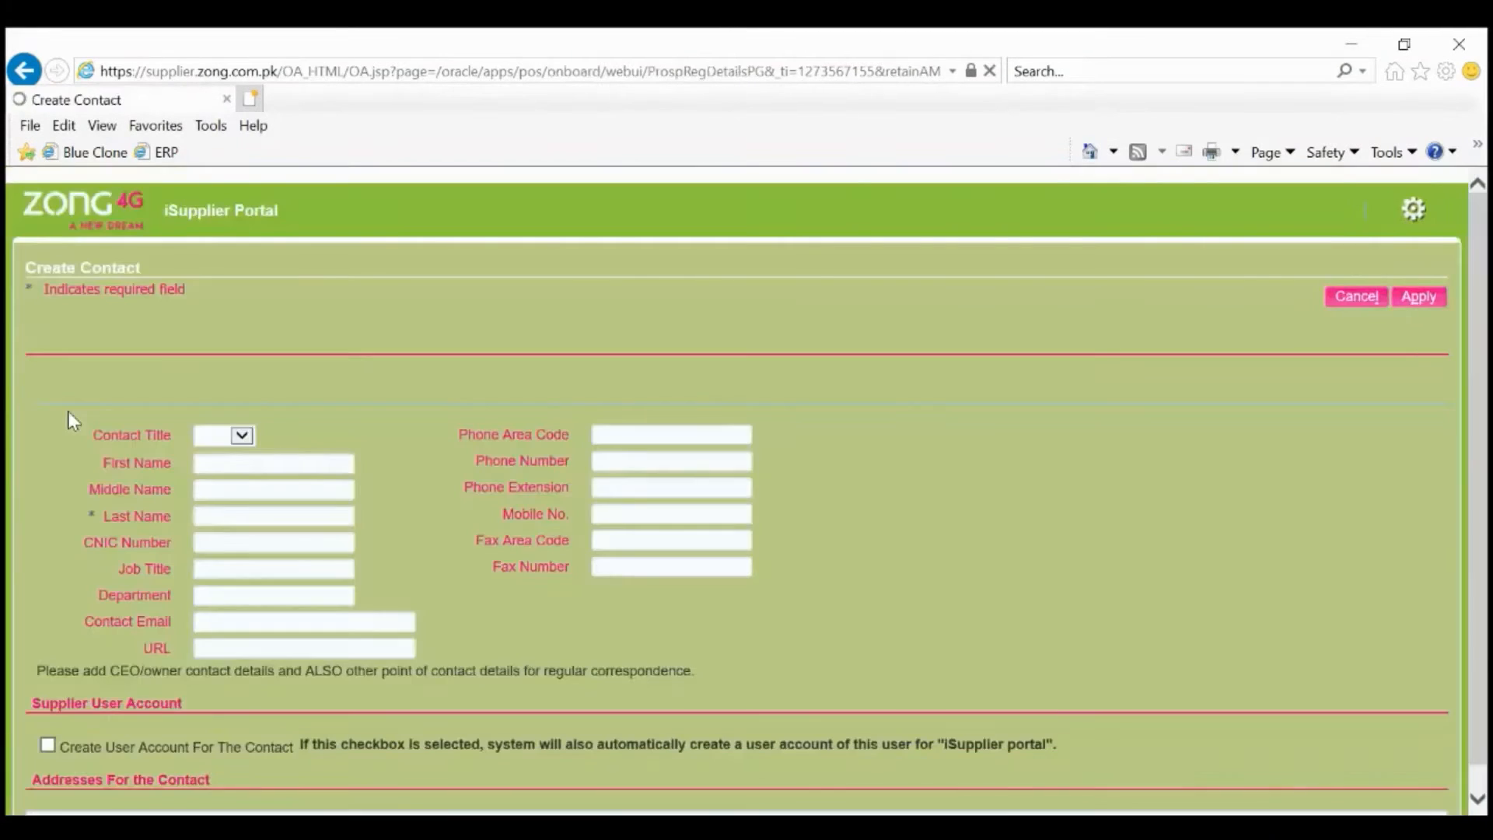
pyautogui.click(242, 437)
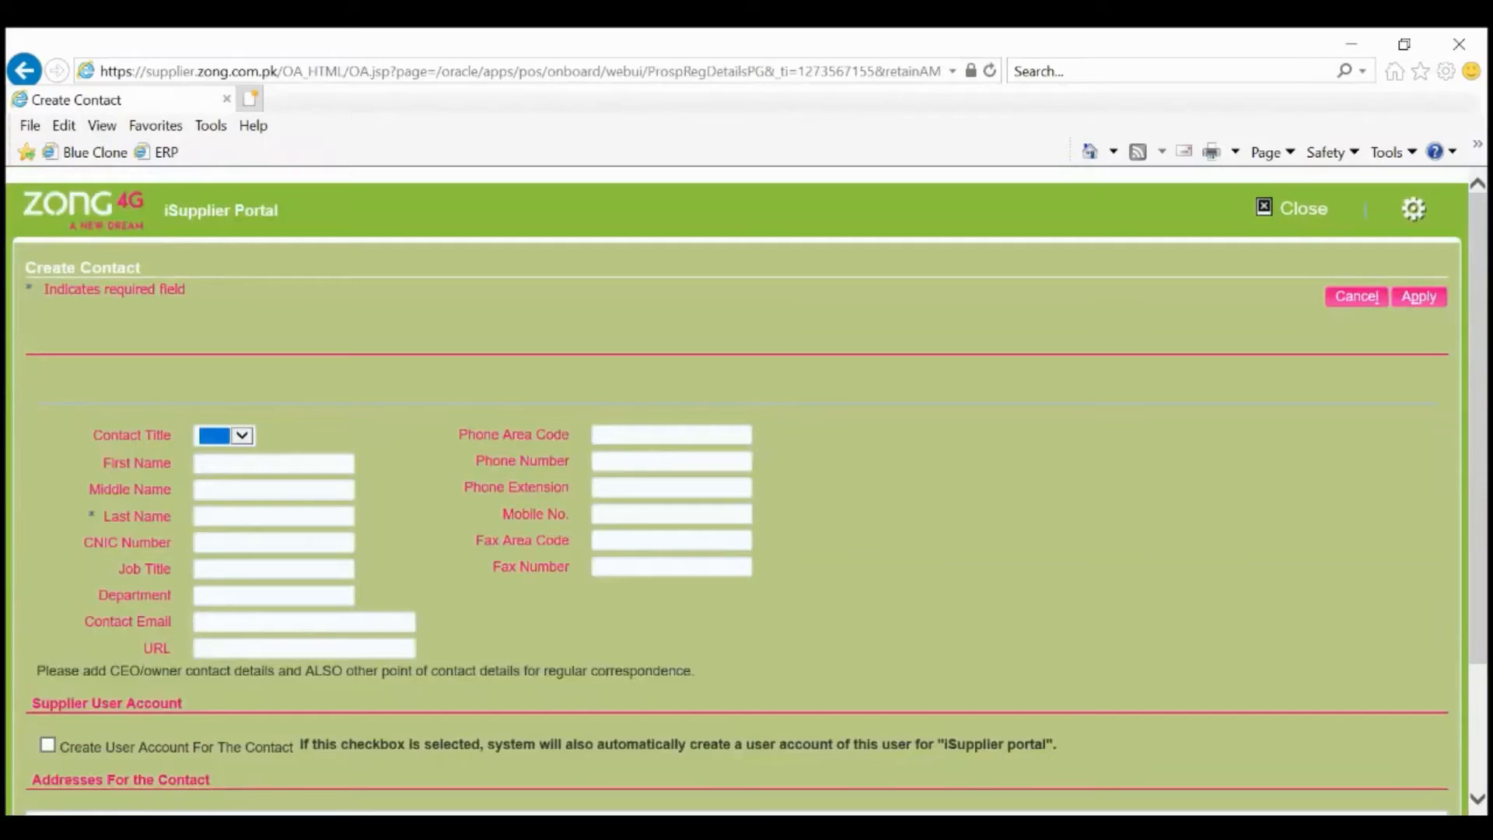
pyautogui.press('Down')
pyautogui.click(239, 466)
pyautogui.press('Tab')
pyautogui.press('Tab')
# Enter the contact's CNIC, job title Director, department Marketing, email and website URL.
pyautogui.press('Tab')
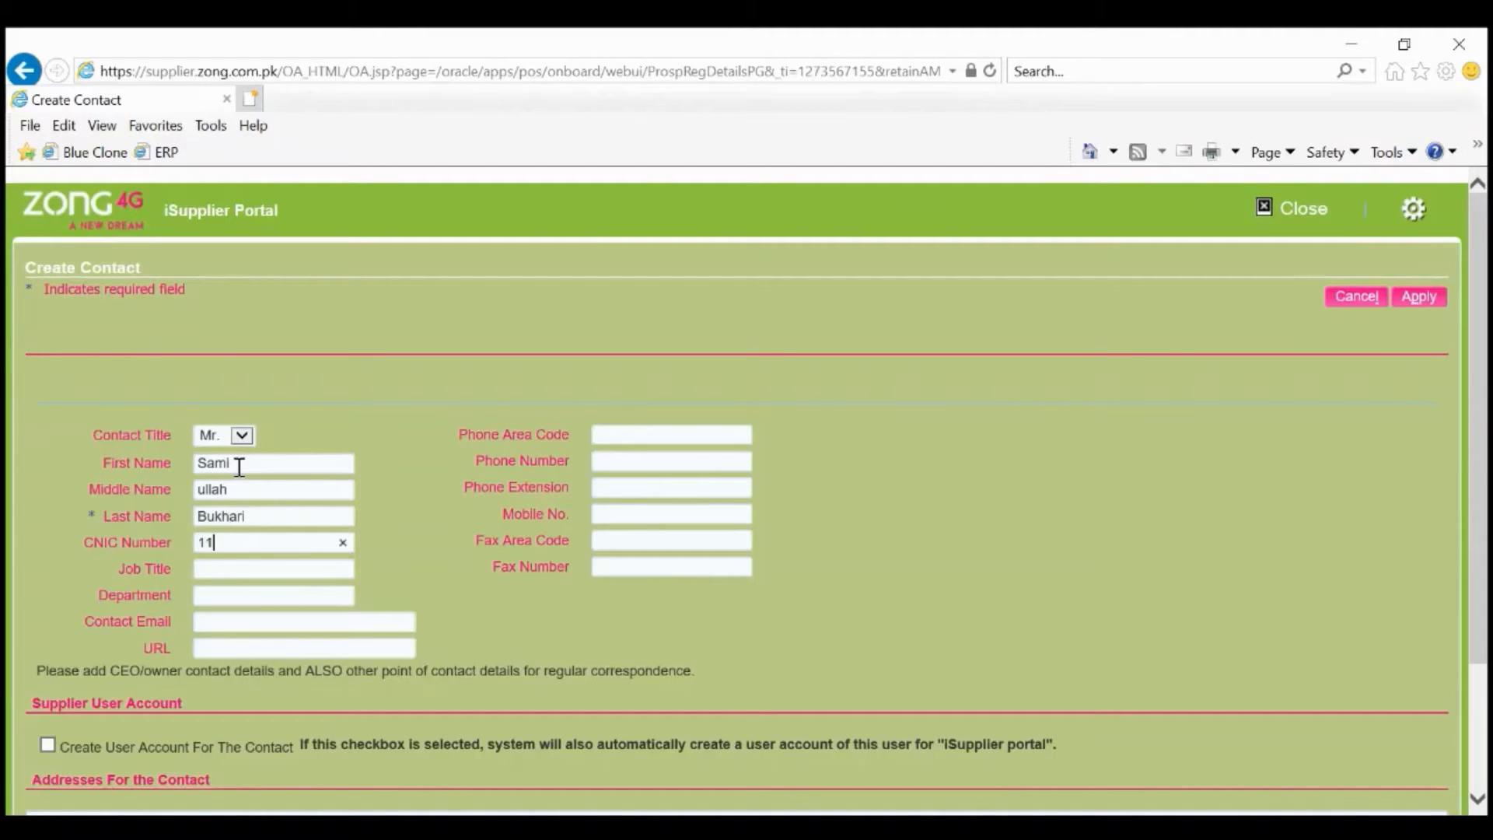
pyautogui.press('Tab')
pyautogui.write('Directo')
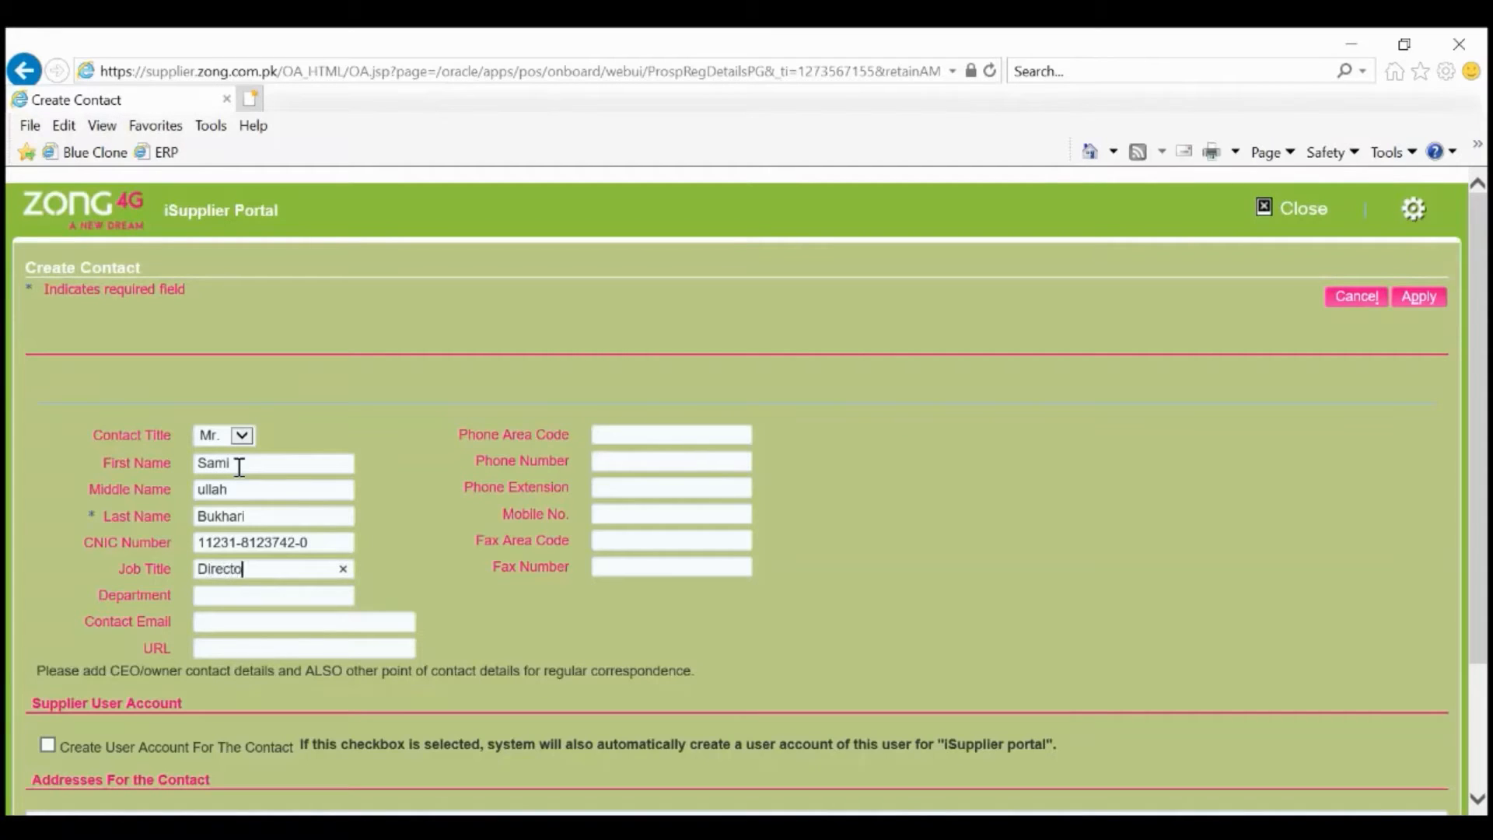
pyautogui.write('r')
pyautogui.press('Tab')
pyautogui.write('Marketing')
pyautogui.press('Tab')
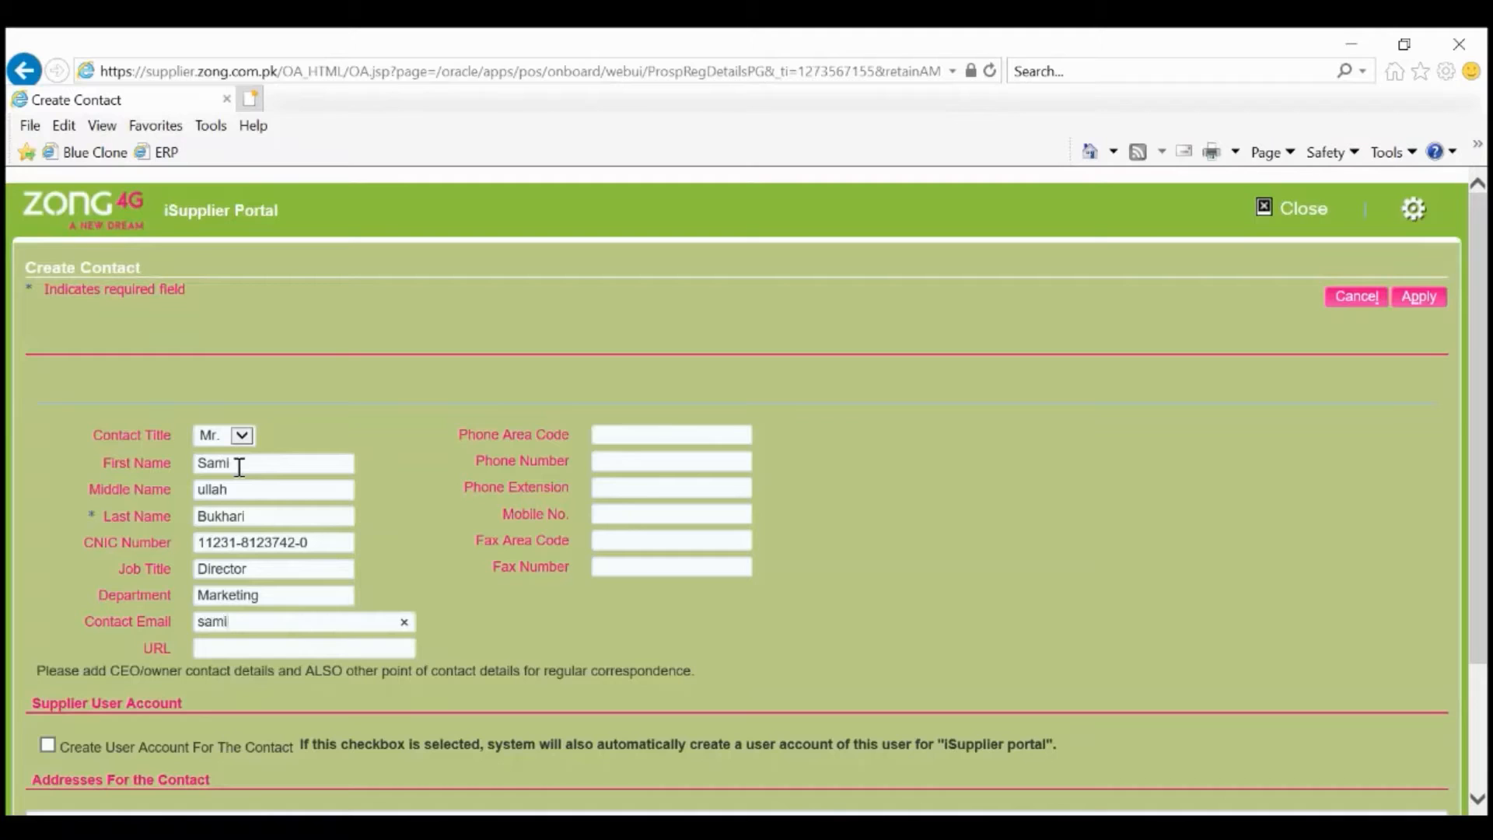
pyautogui.press('Tab')
pyautogui.write('www.h')
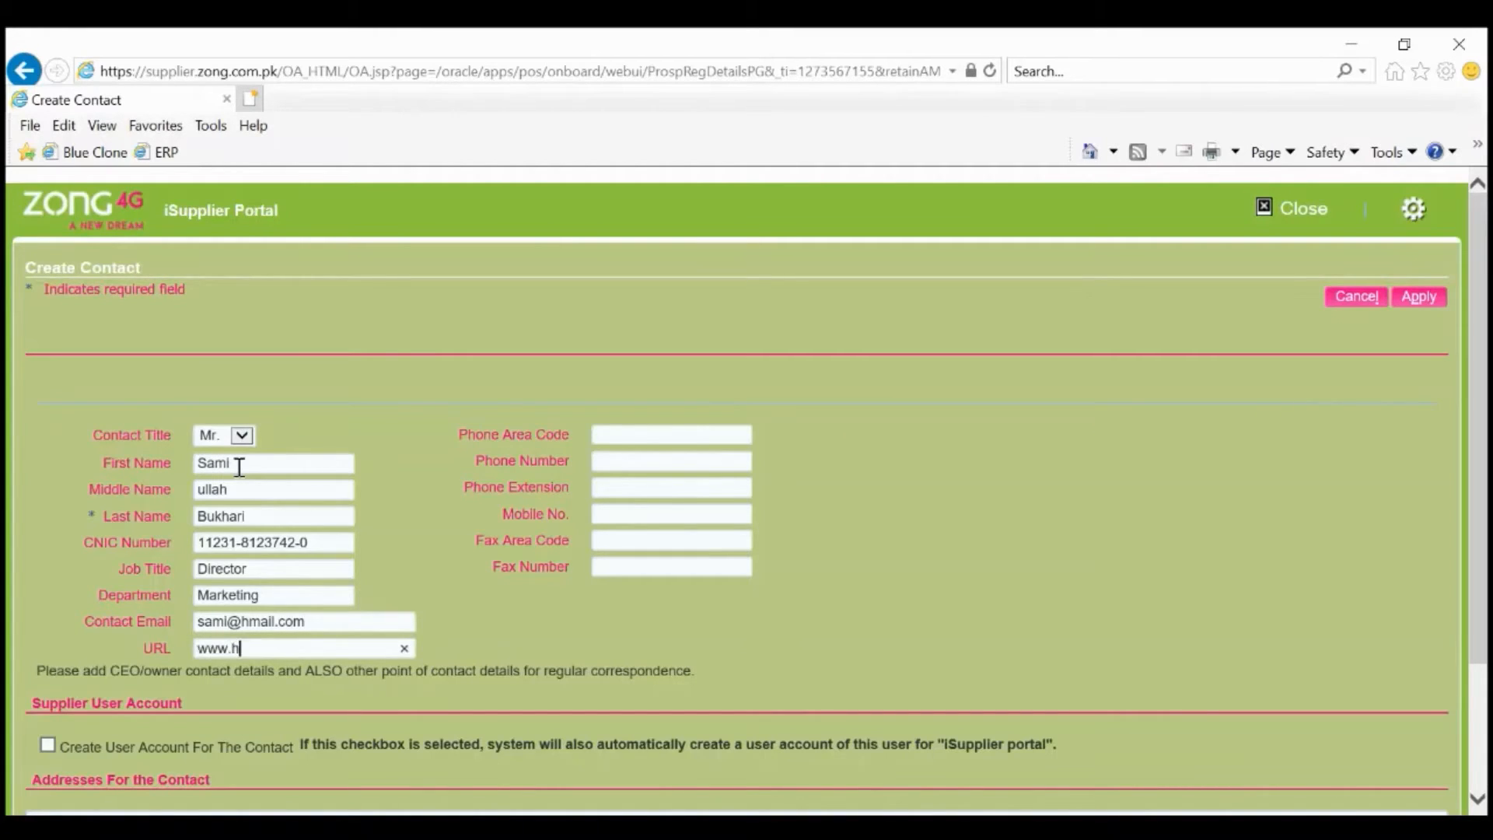
pyautogui.write('airoil.com')
# Add the contact's mobile and phone numbers, enable Create User Account, and save the contact.
pyautogui.click(635, 520)
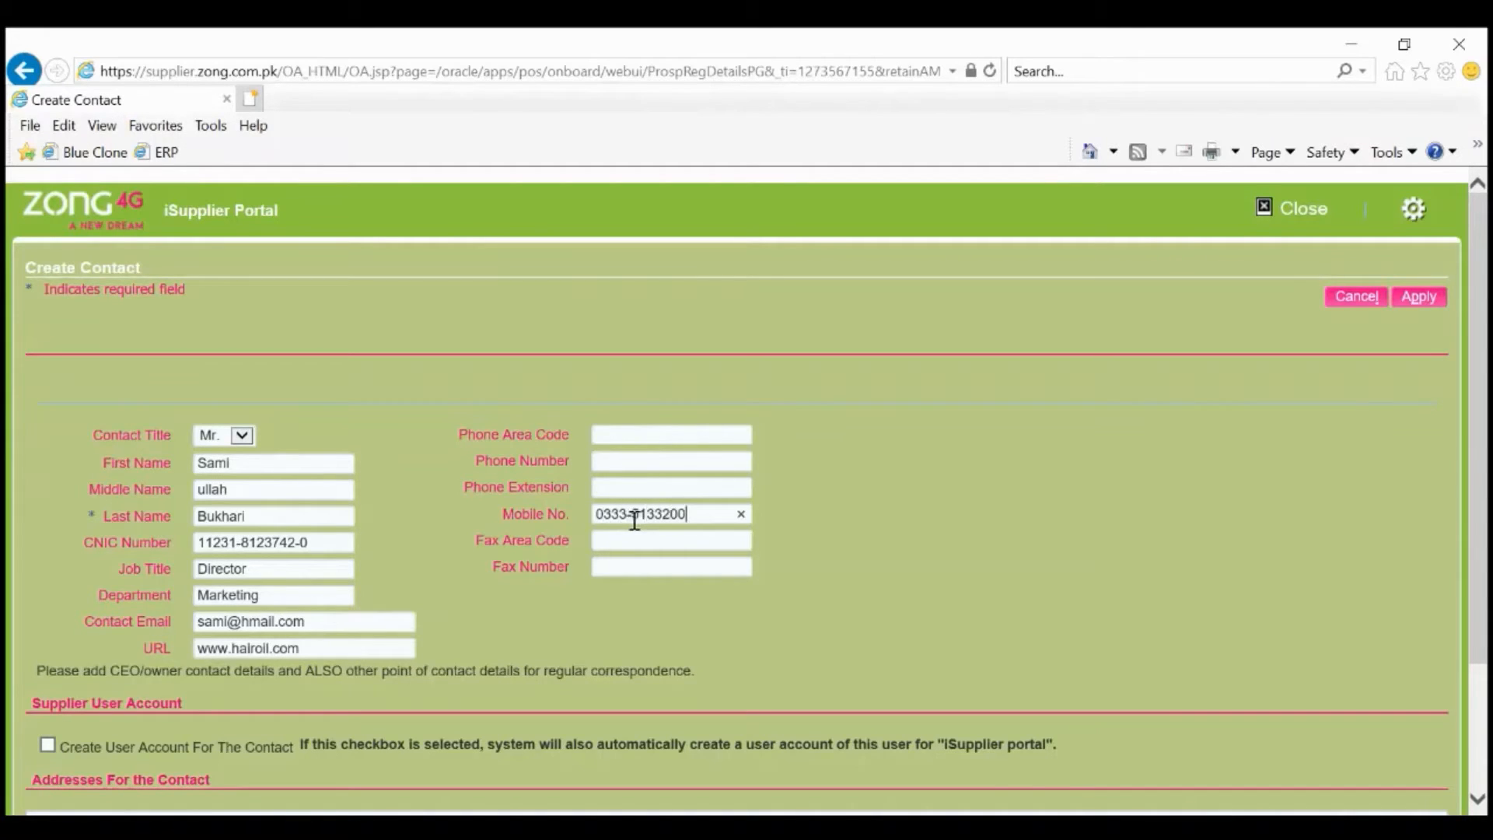
pyautogui.click(661, 434)
pyautogui.press('Tab')
pyautogui.scroll(-1, 661, 434)
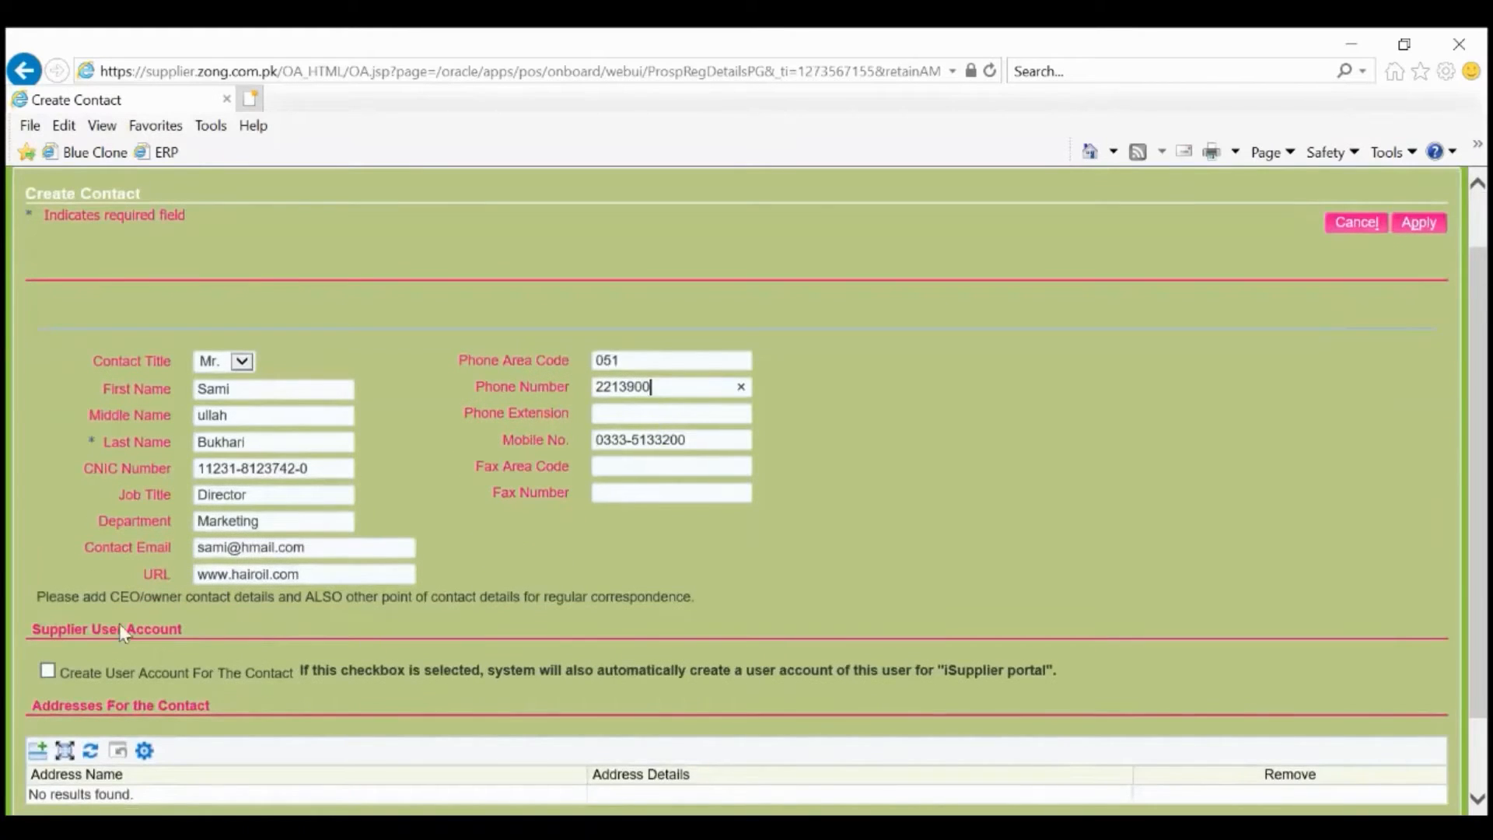
pyautogui.click(47, 671)
pyautogui.click(1440, 232)
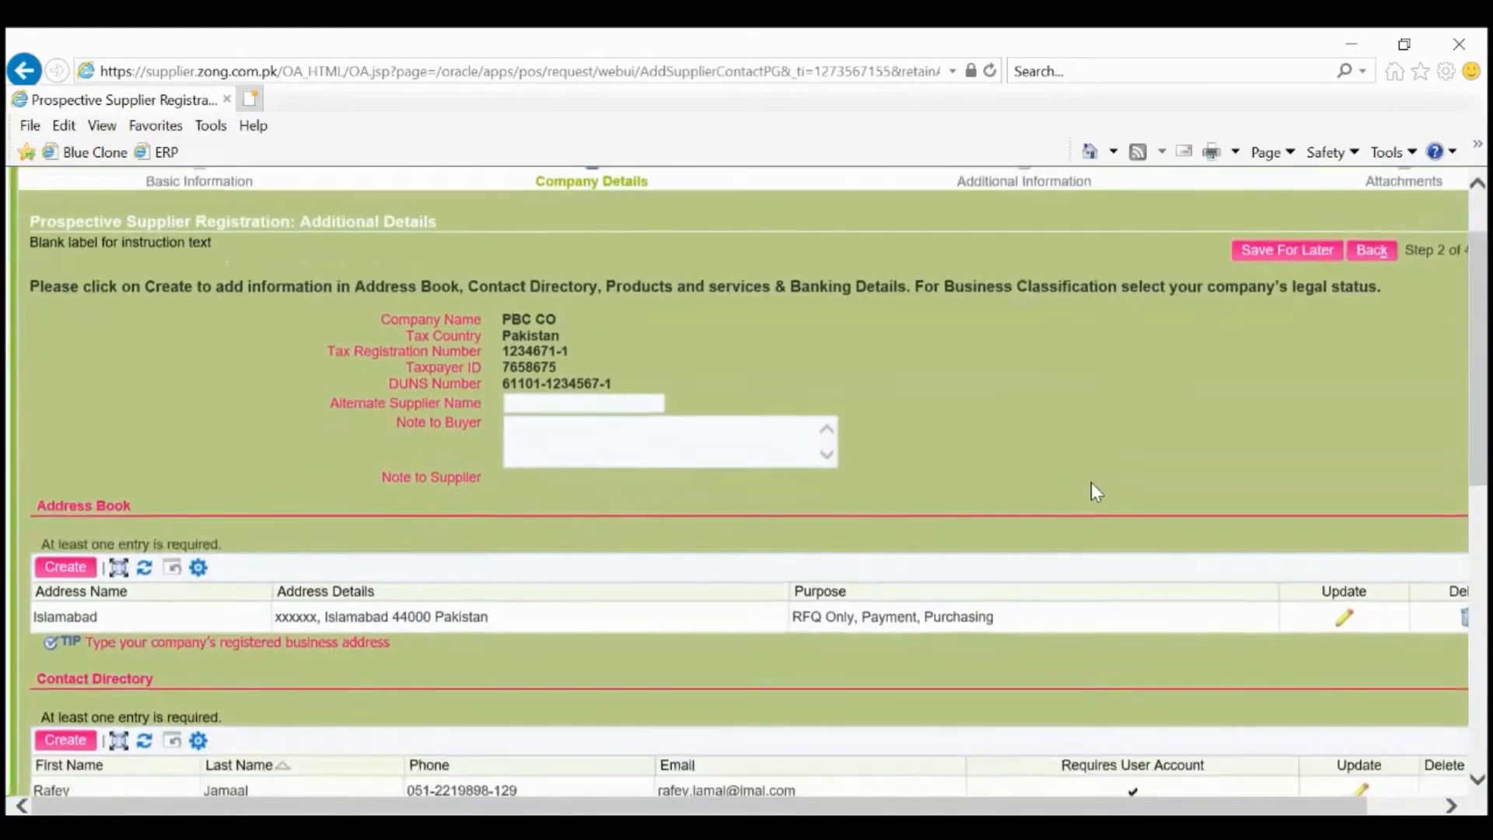
# Start another blank contact in the Contact Directory.
pyautogui.scroll(-3, 1090, 482)
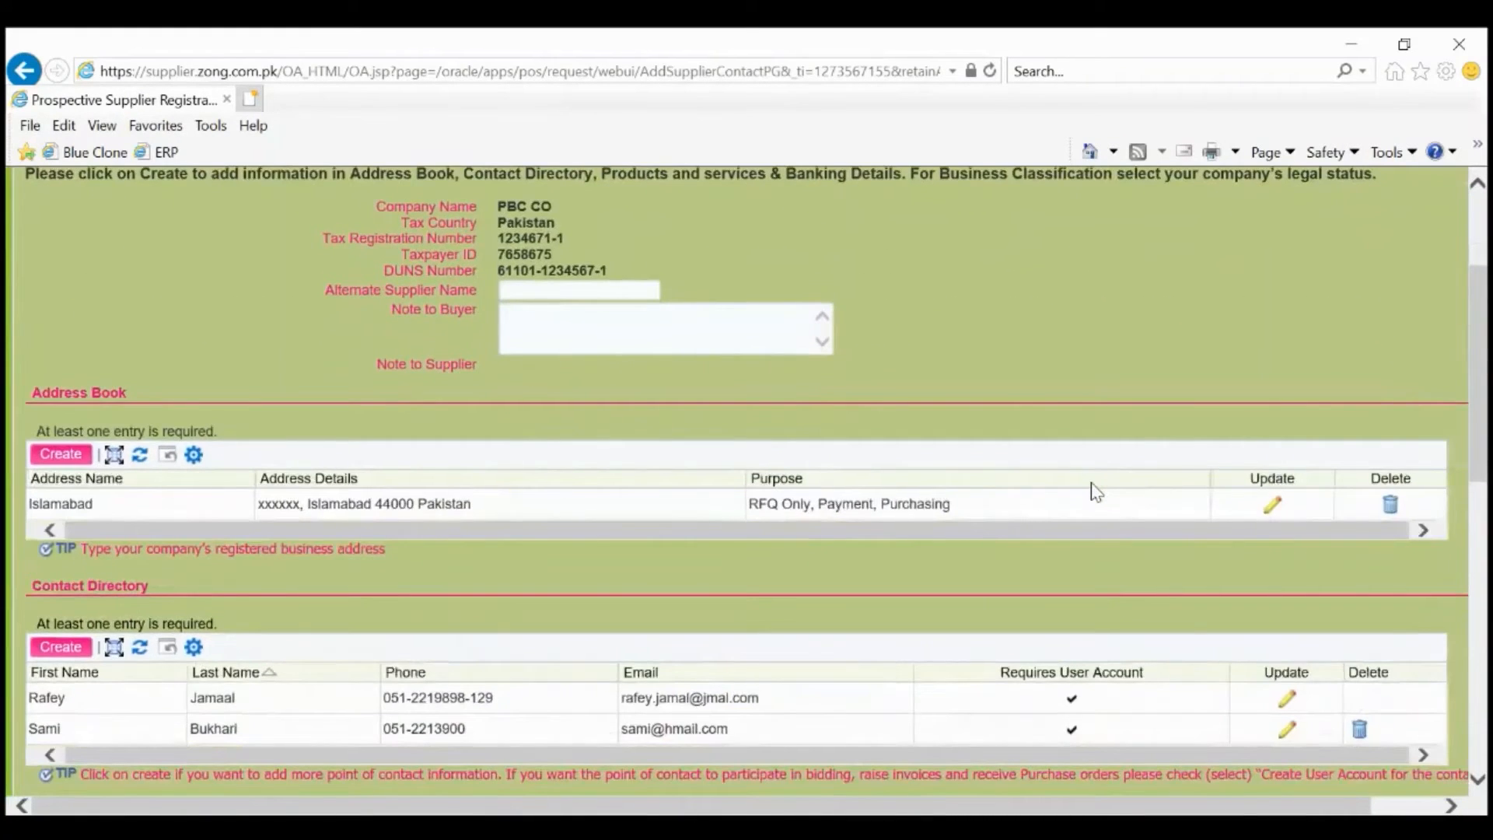
pyautogui.scroll(-3, 1036, 563)
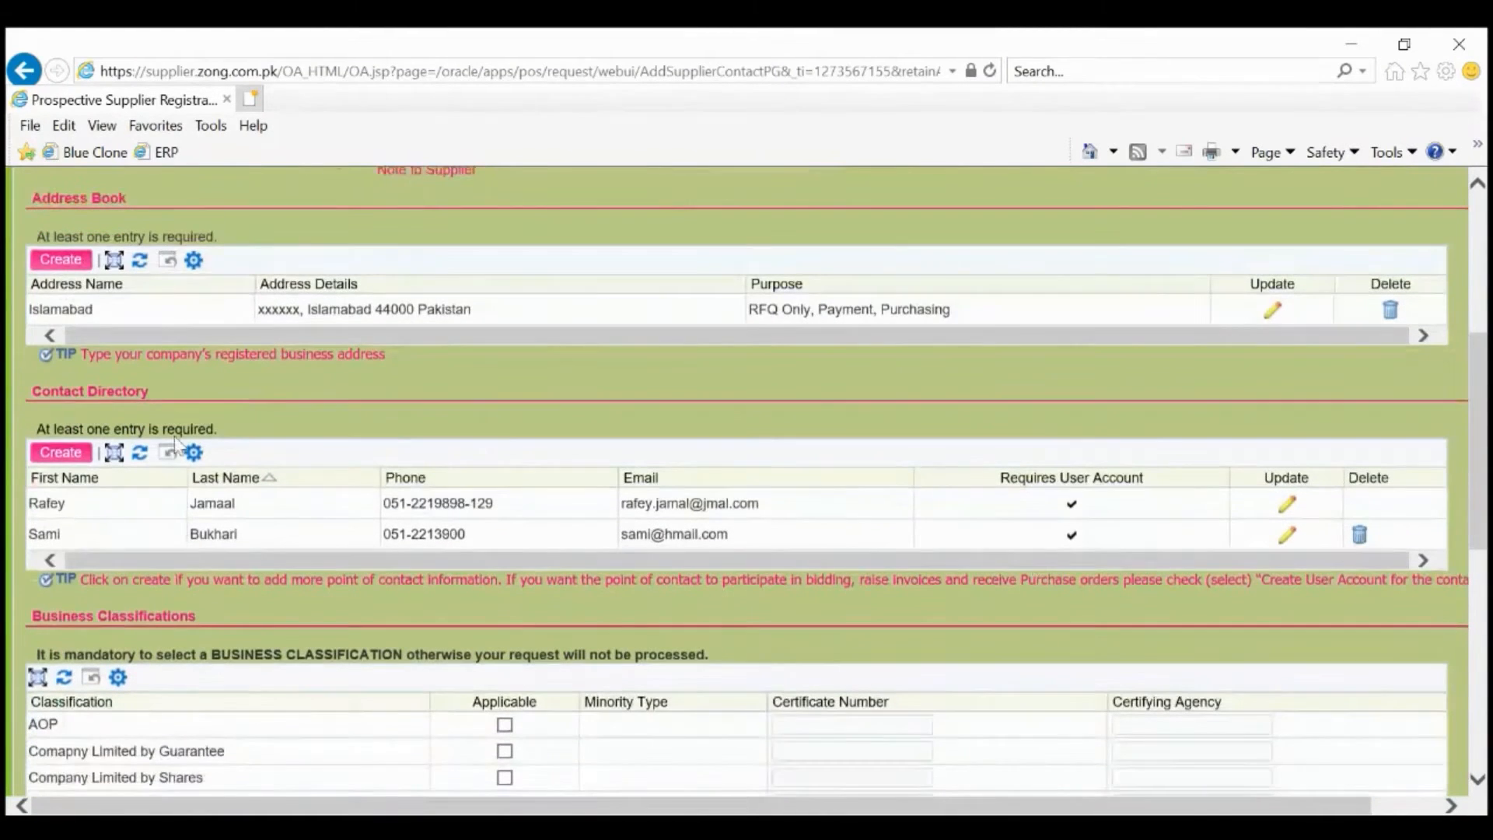
pyautogui.click(61, 452)
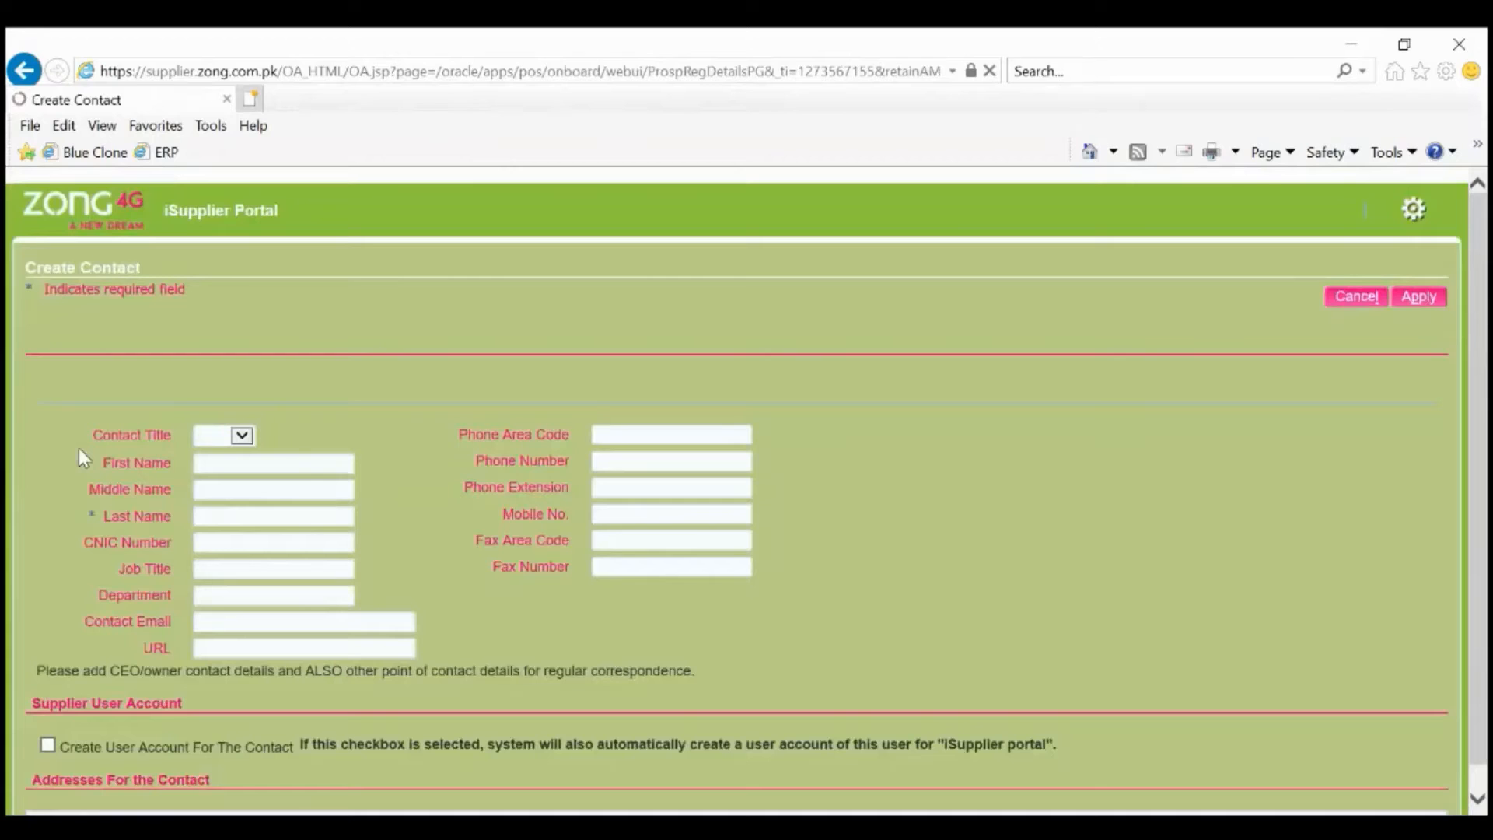
# Highlight the CEO/owner contact note, then cancel the blank Create Contact form.
pyautogui.scroll(-1, 446, 575)
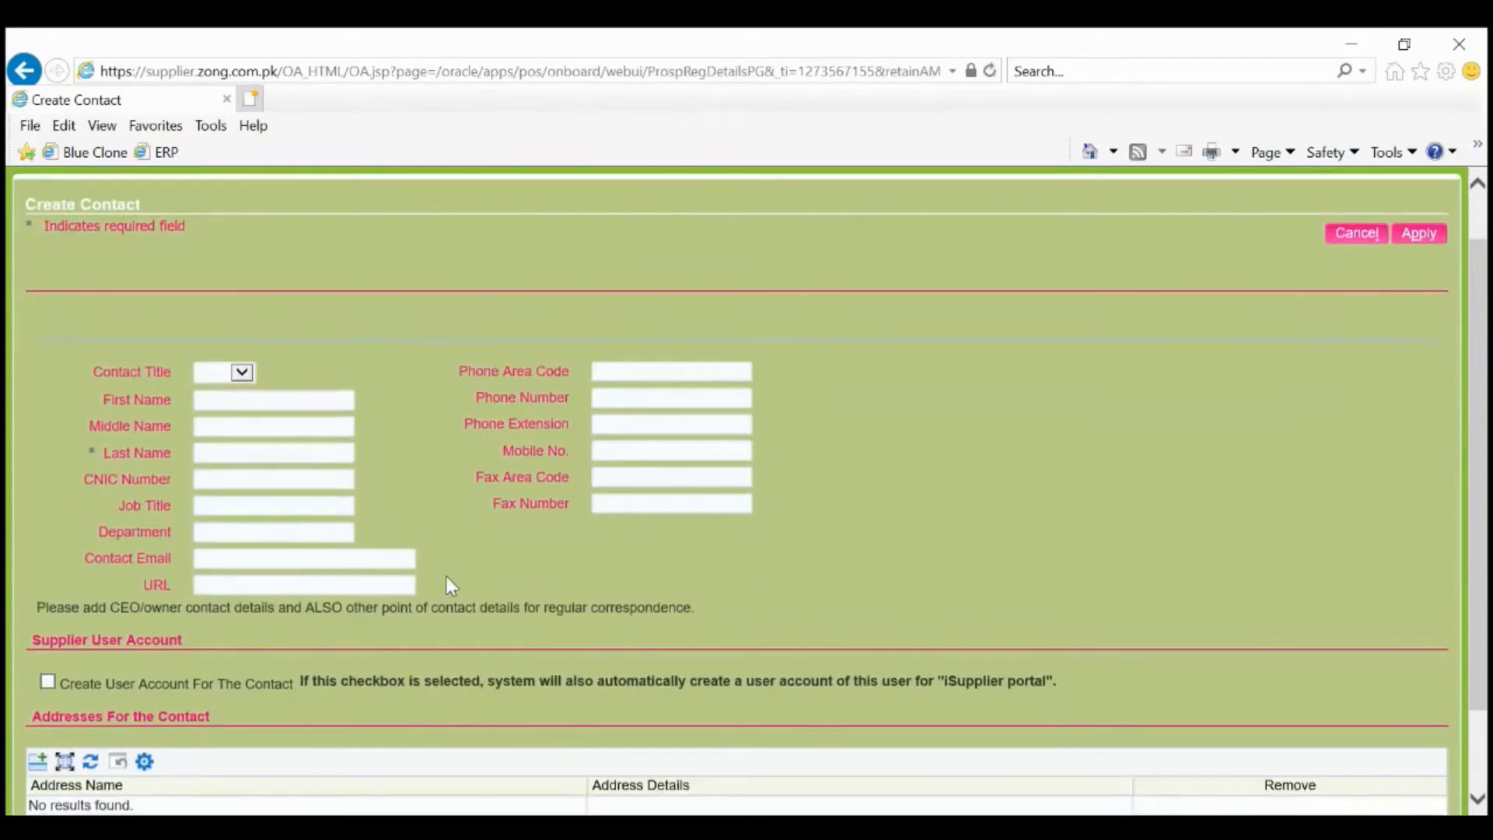
pyautogui.tripleClick(223, 614)
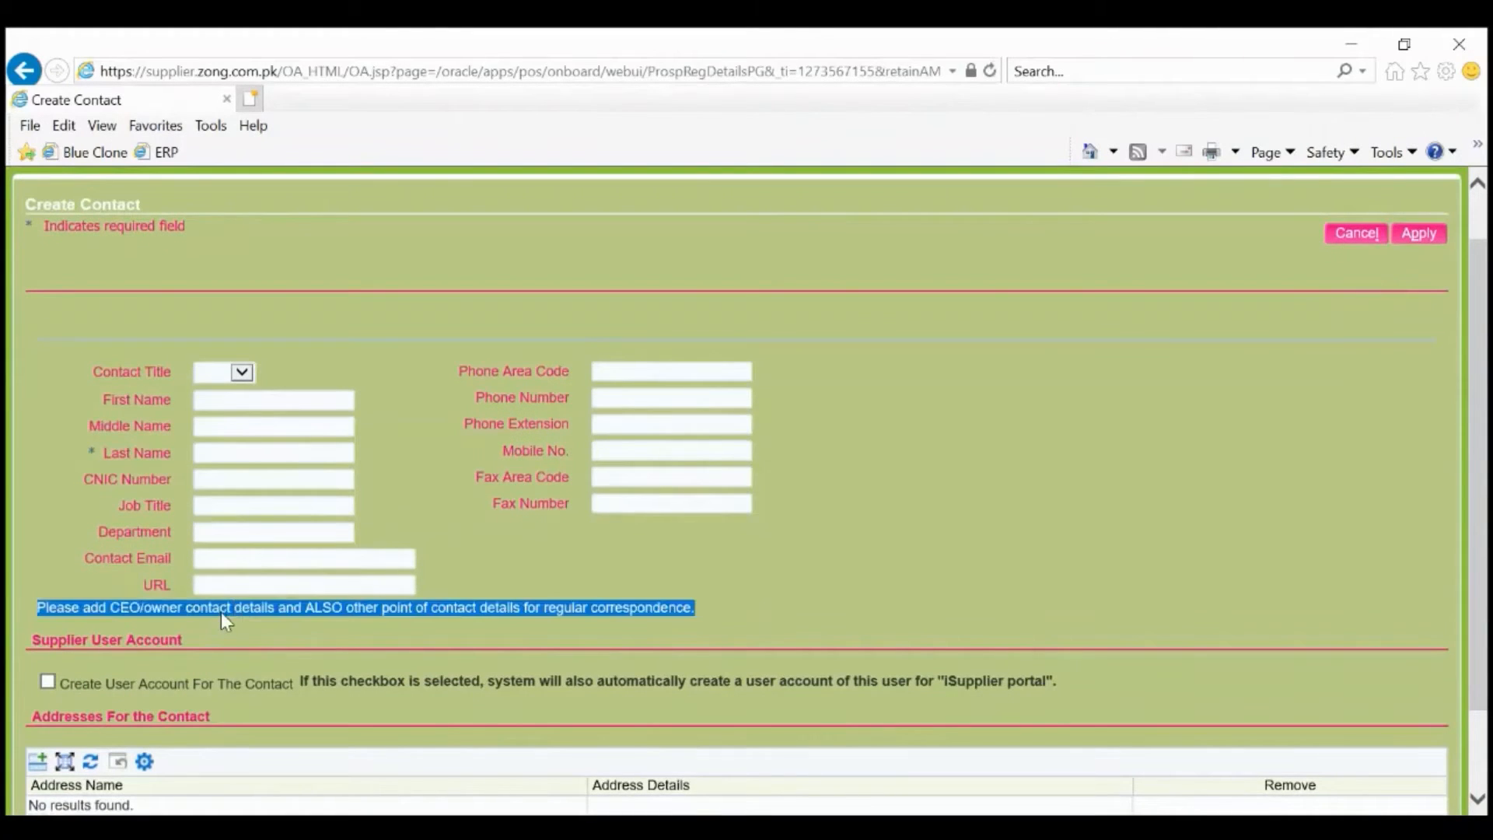
pyautogui.click(1357, 234)
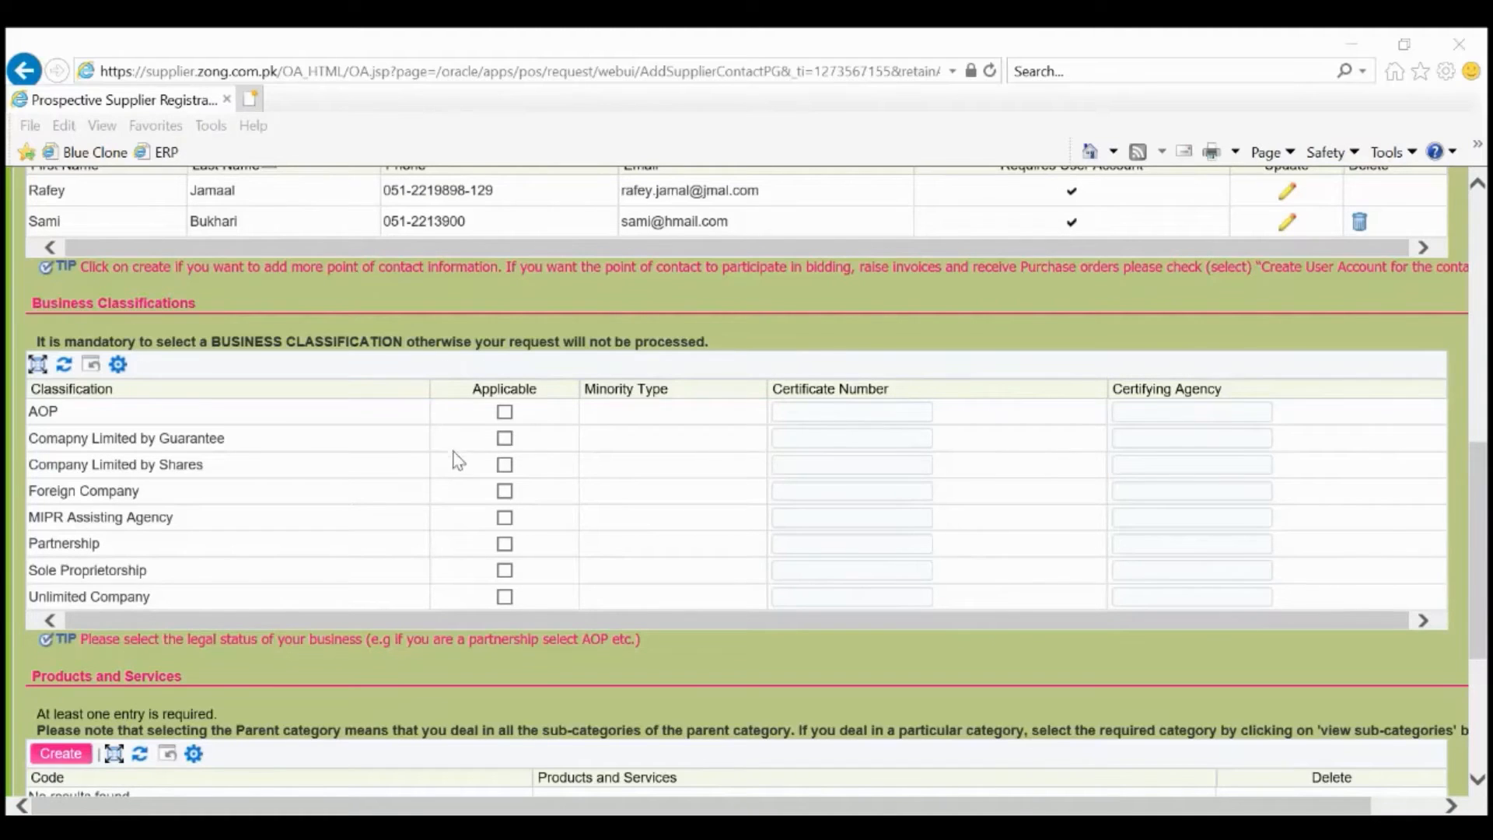
# Tick Company Limited by Shares as applicable, with certificate number 1234567 and certifying agency SECP.
pyautogui.click(504, 469)
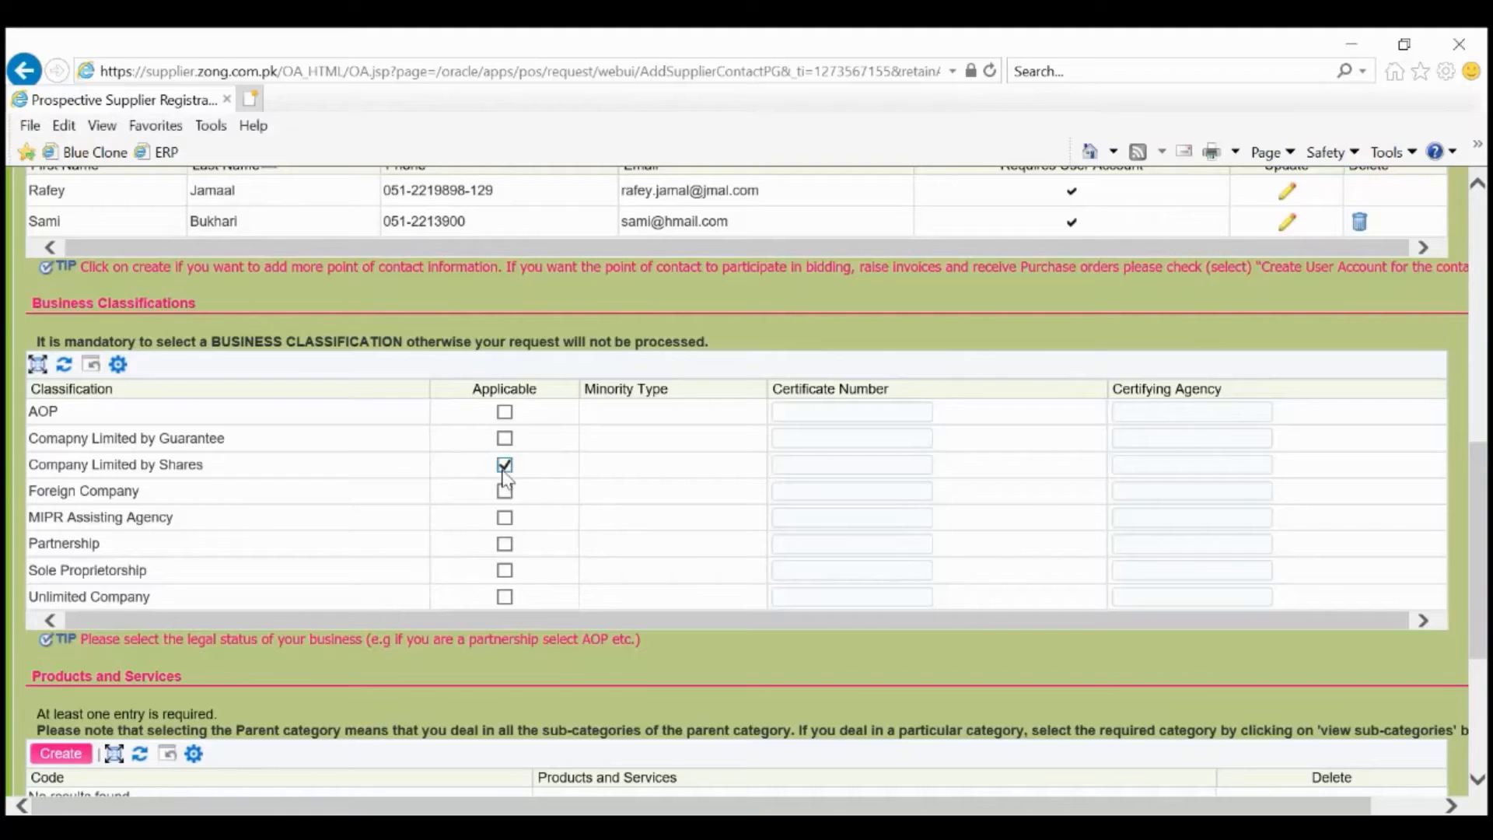
pyautogui.click(836, 474)
pyautogui.write('1234567')
pyautogui.press('Tab')
pyautogui.write('SECP')
pyautogui.scroll(-1, 835, 473)
pyautogui.scroll(-3, 746, 614)
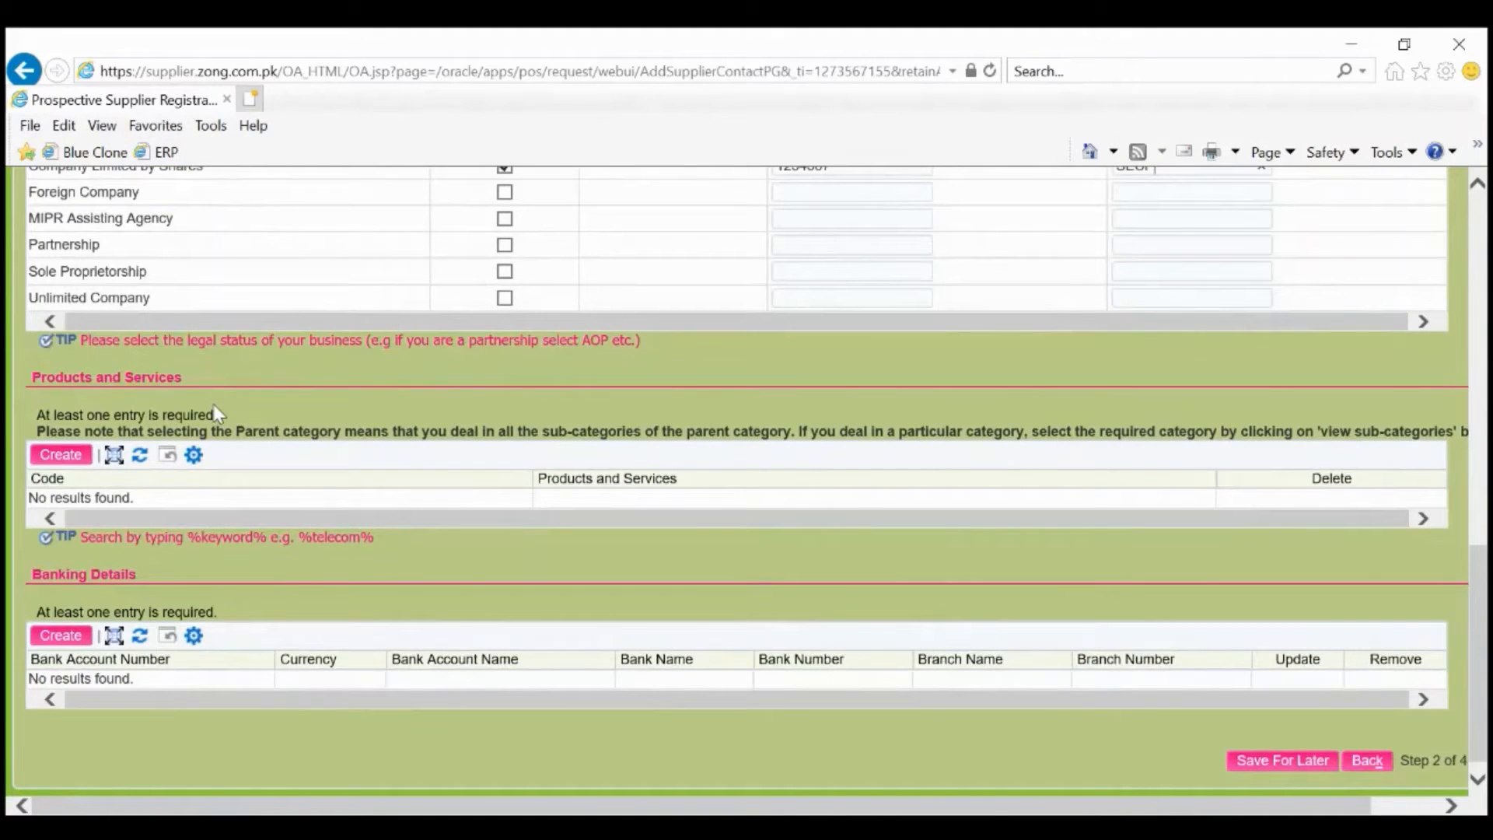
# Add TXN as an offered product or service.
pyautogui.click(58, 460)
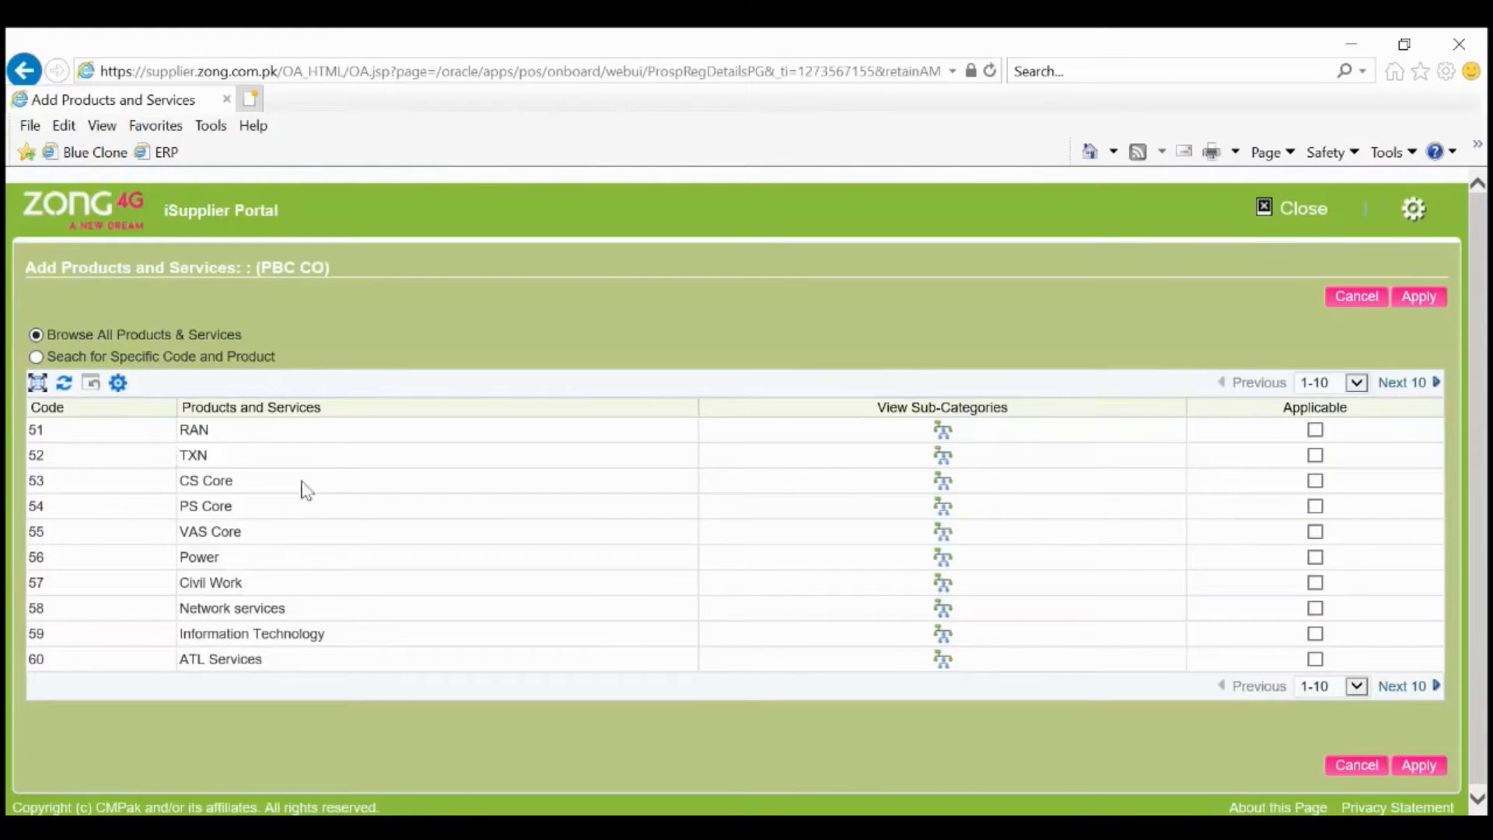
pyautogui.scroll(-1, 362, 525)
pyautogui.scroll(1, 364, 527)
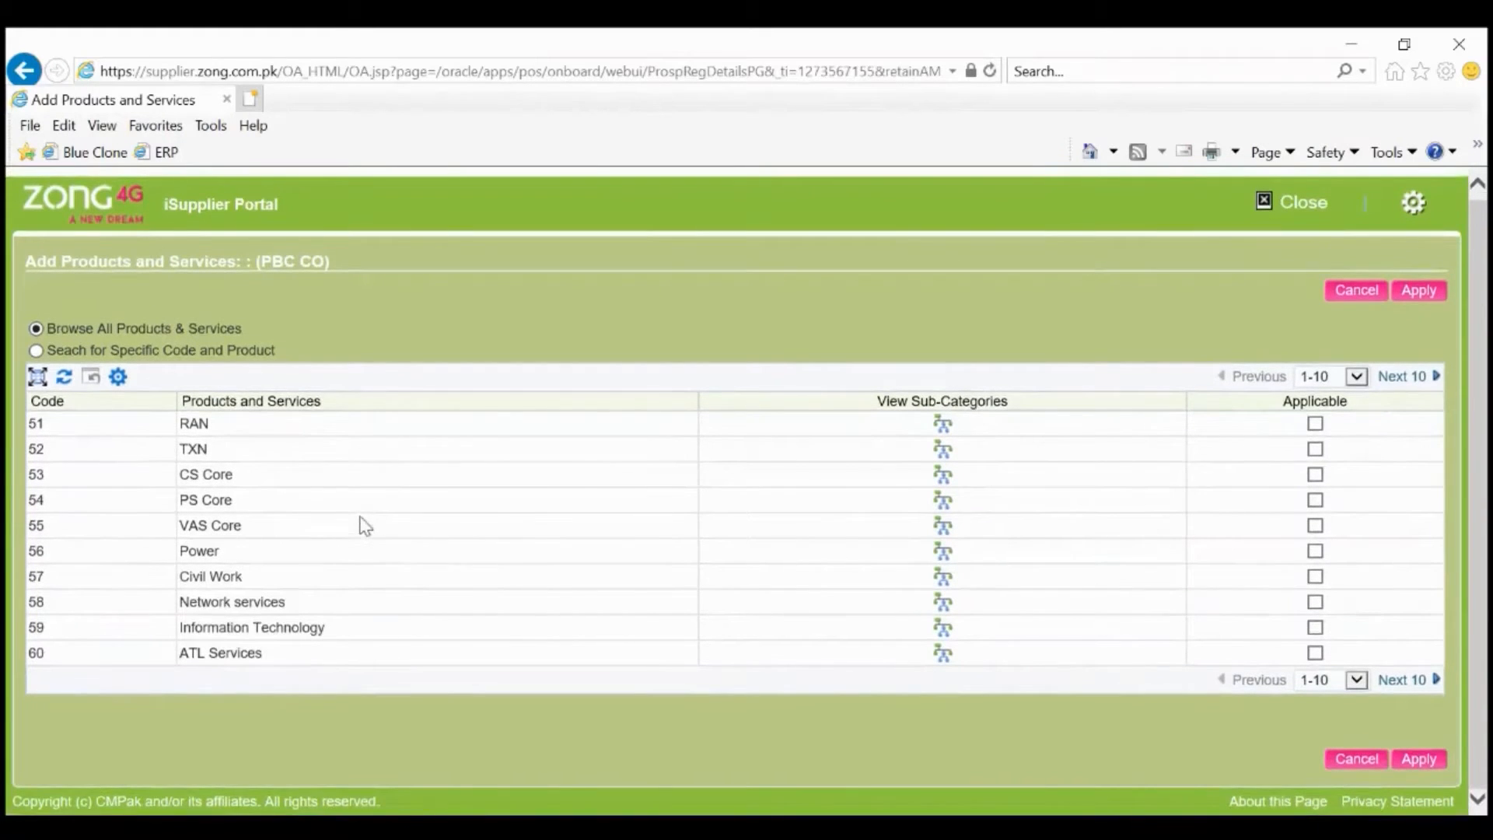
pyautogui.click(1315, 448)
pyautogui.click(1419, 292)
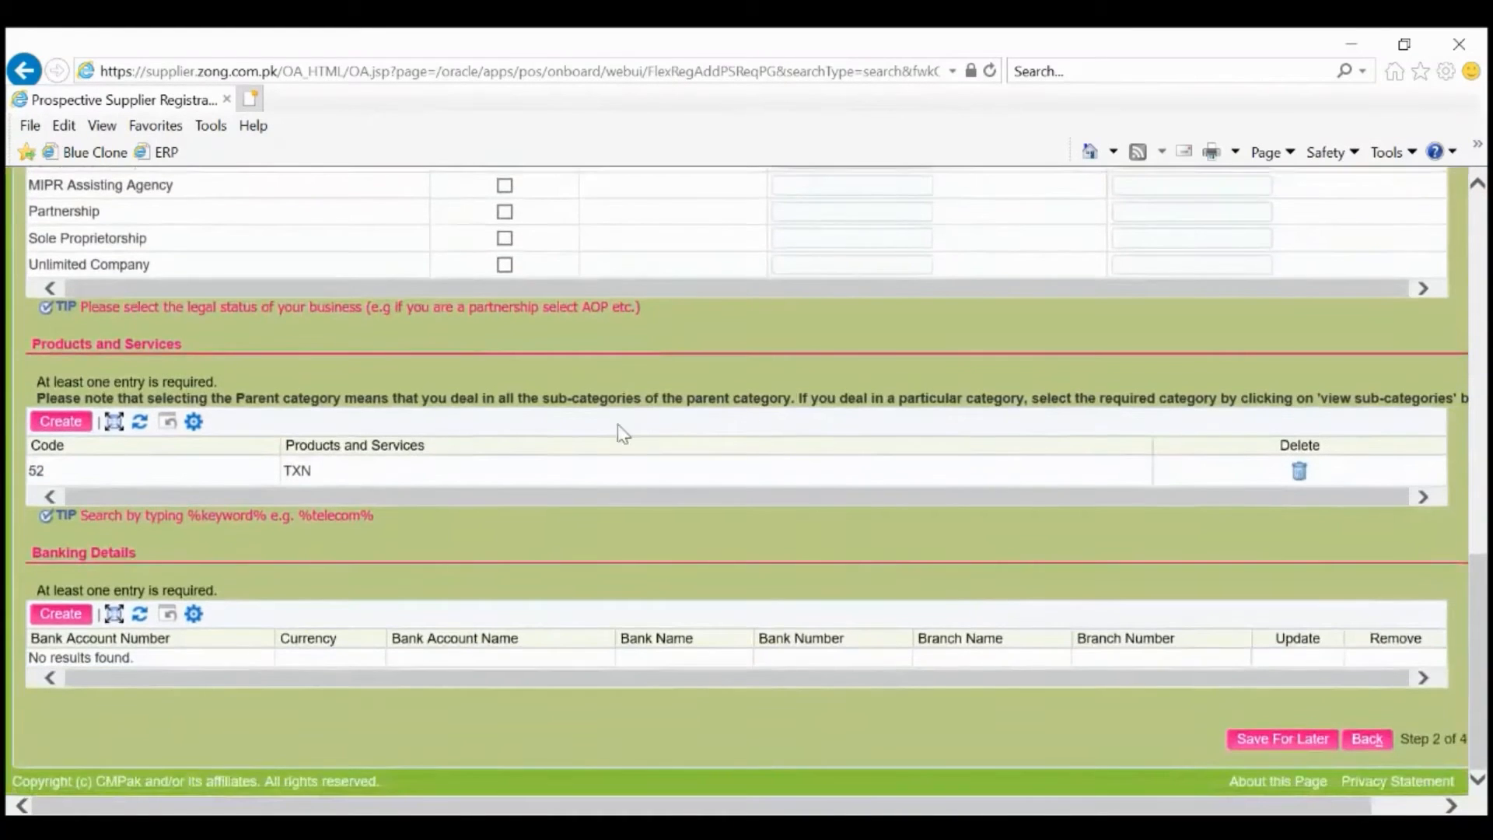
# Add the CRBT sub-category under VAS Core to products and services.
pyautogui.click(73, 421)
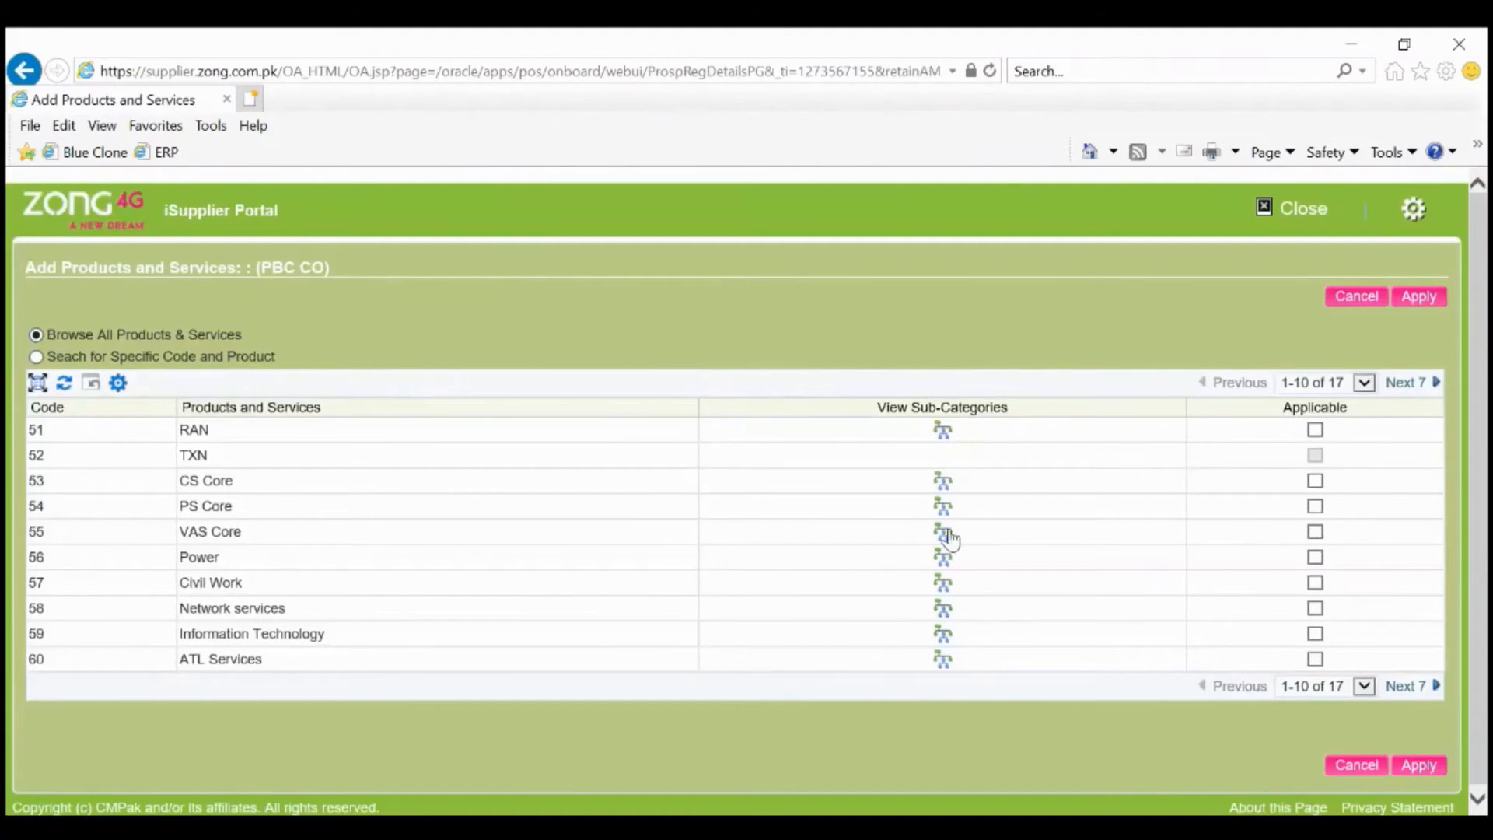
pyautogui.click(947, 535)
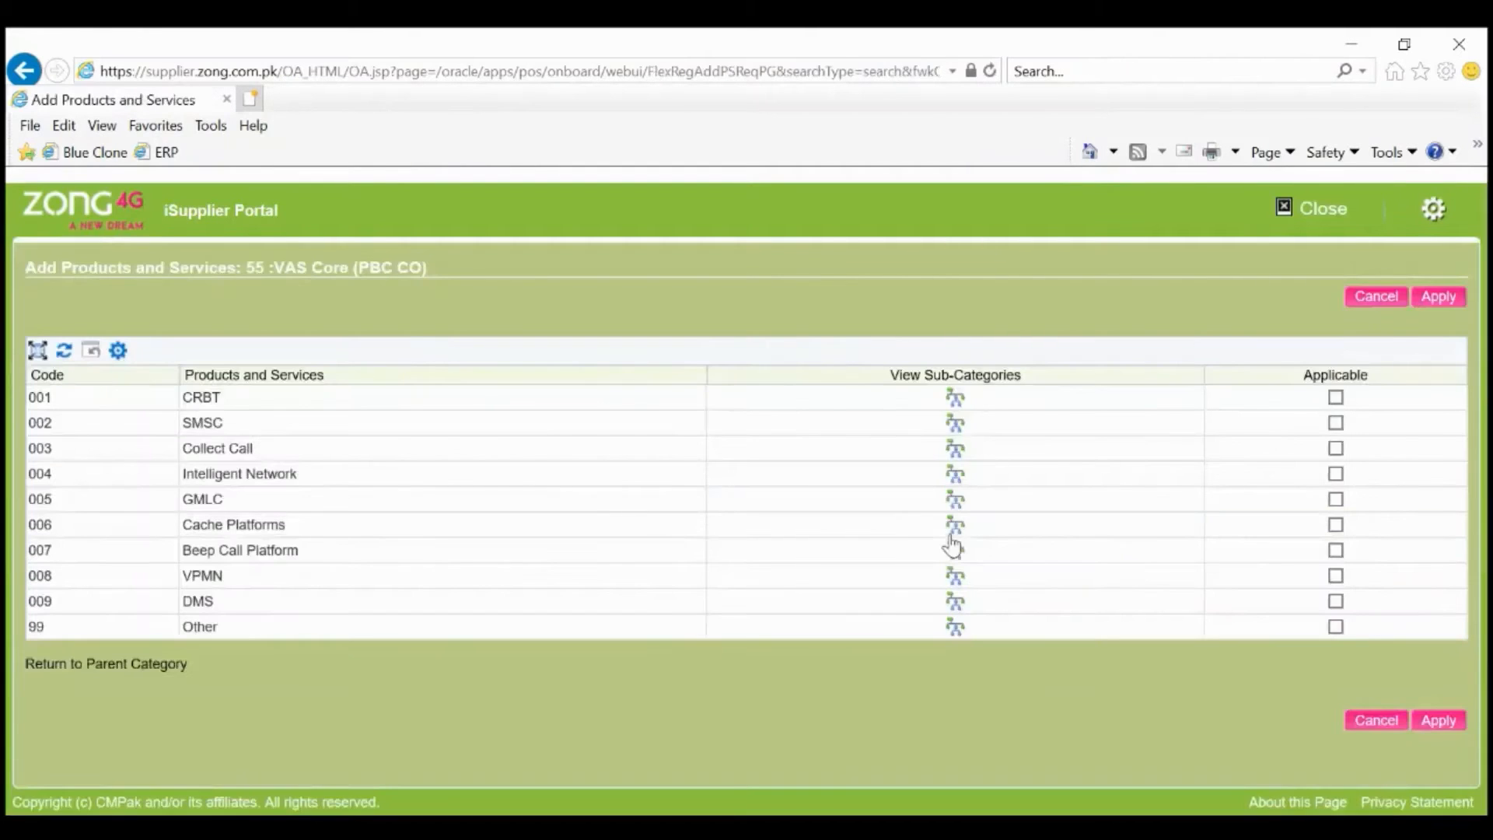
pyautogui.click(1337, 398)
pyautogui.click(1439, 296)
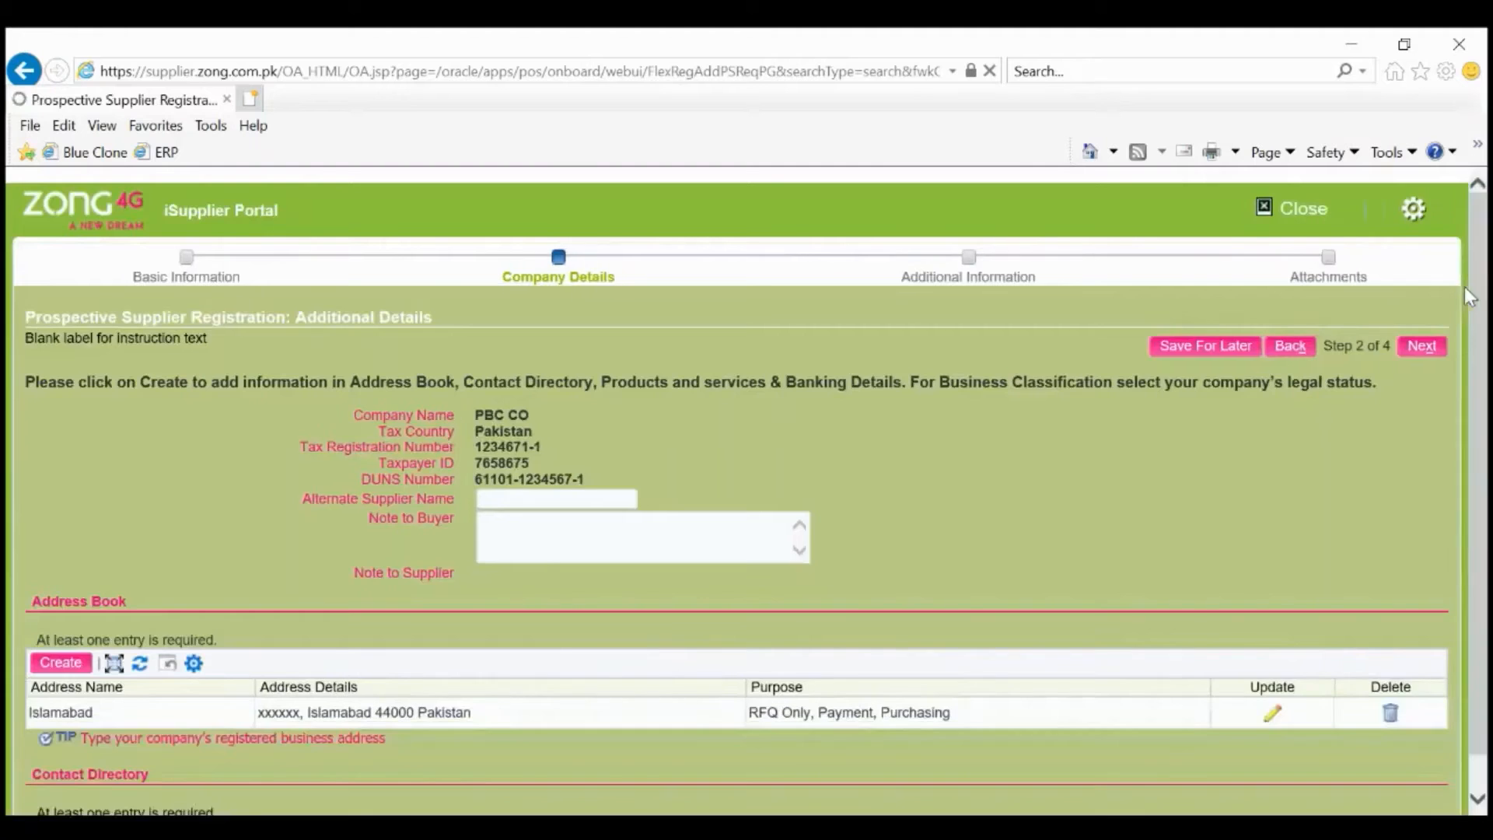
# Scroll down to Banking Details and start a new bank account with Create.
pyautogui.scroll(-10, 1139, 576)
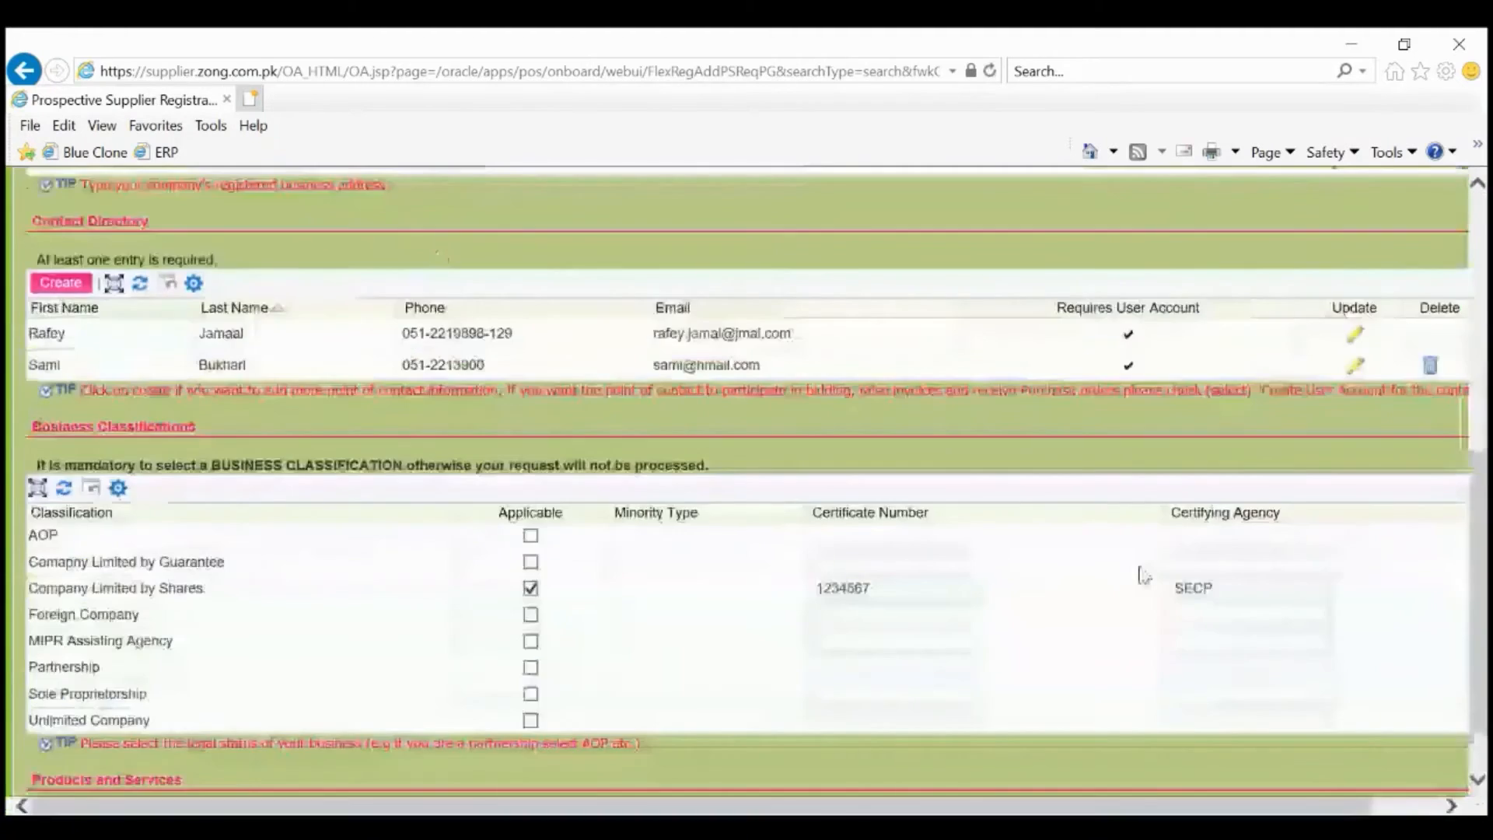
pyautogui.scroll(-5, 1140, 575)
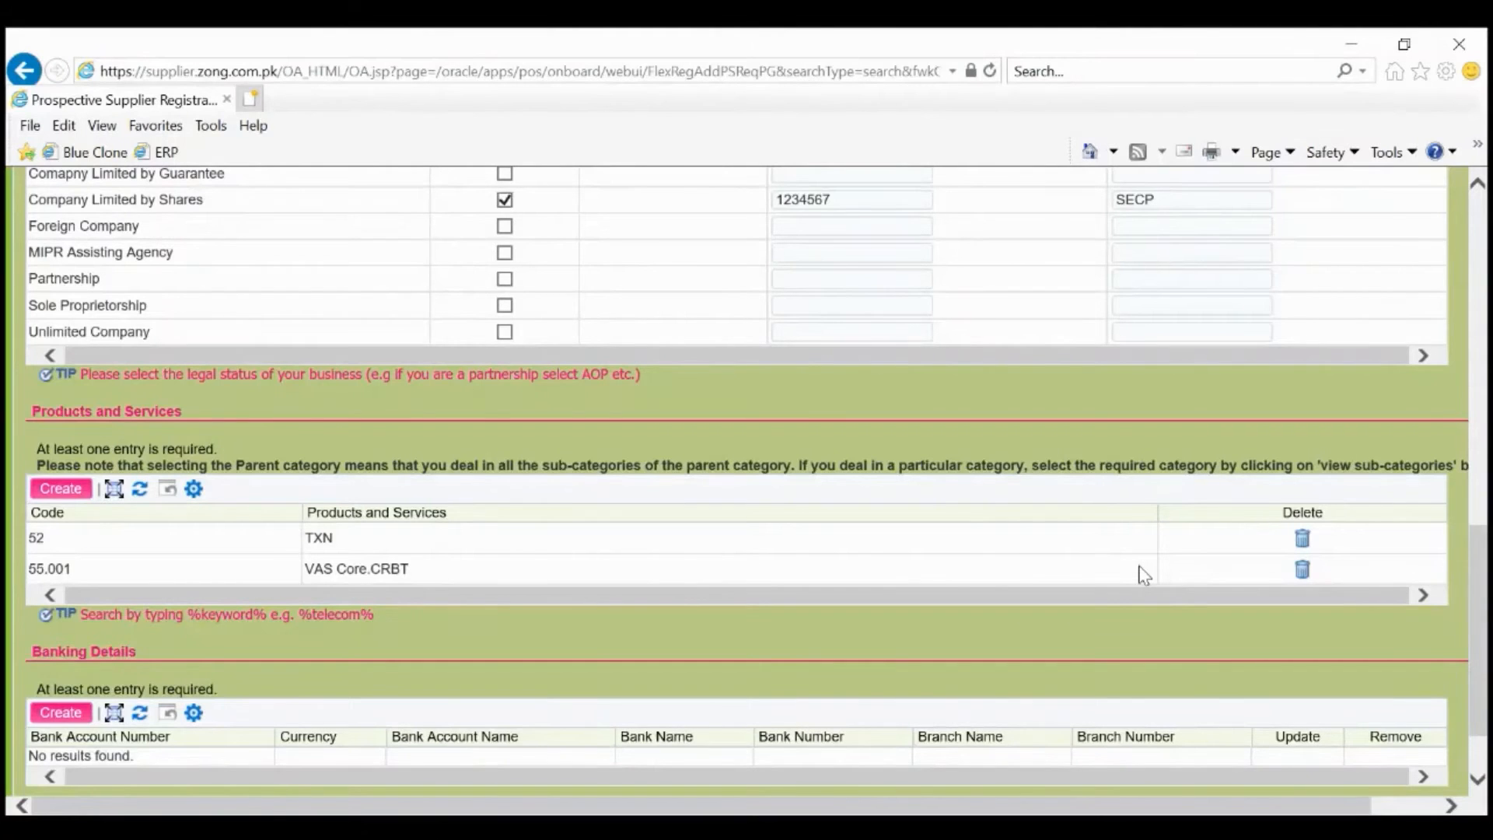
pyautogui.scroll(-2, 1143, 574)
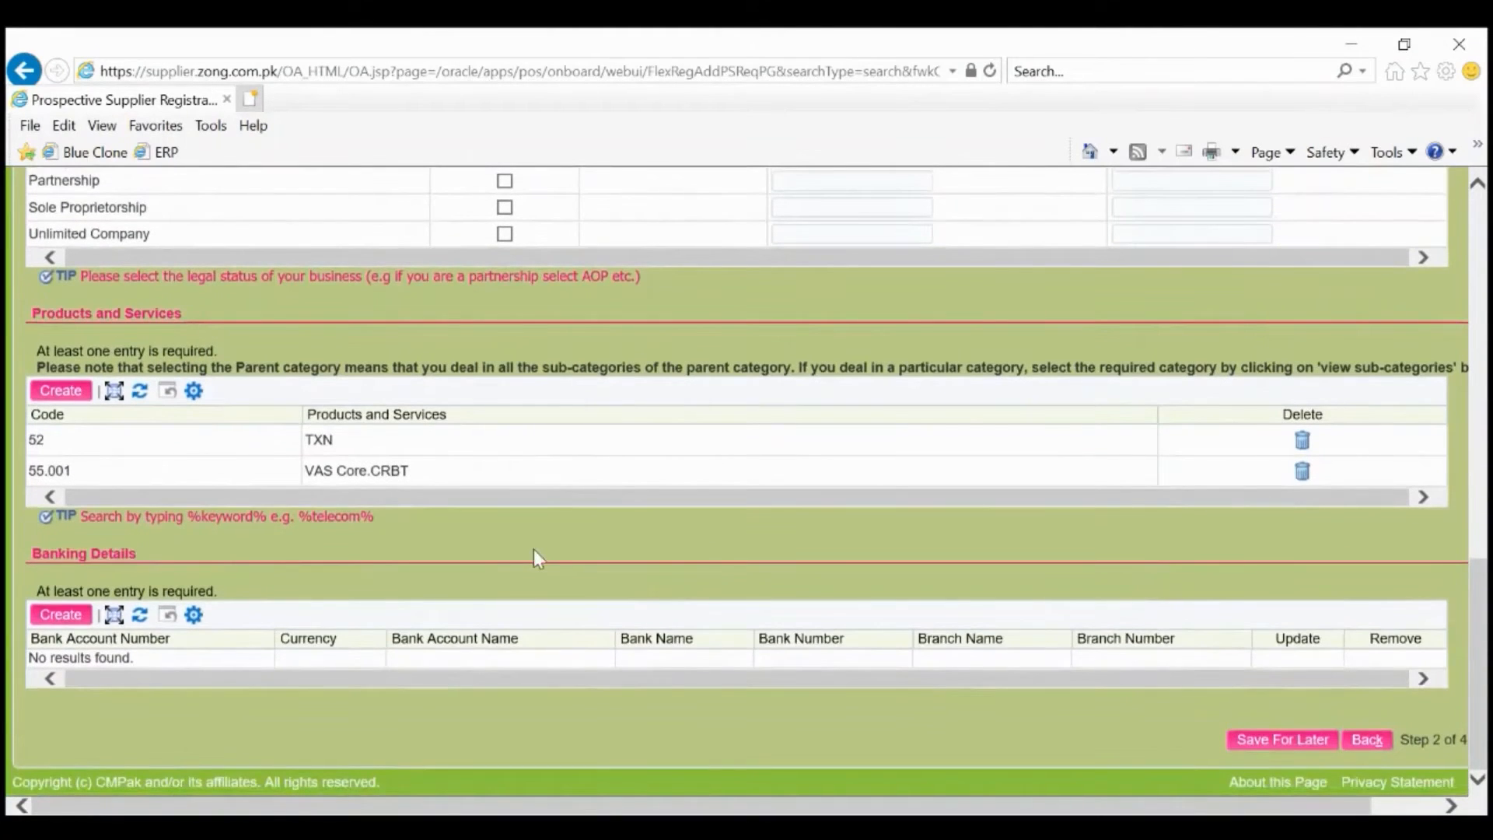
pyautogui.click(62, 616)
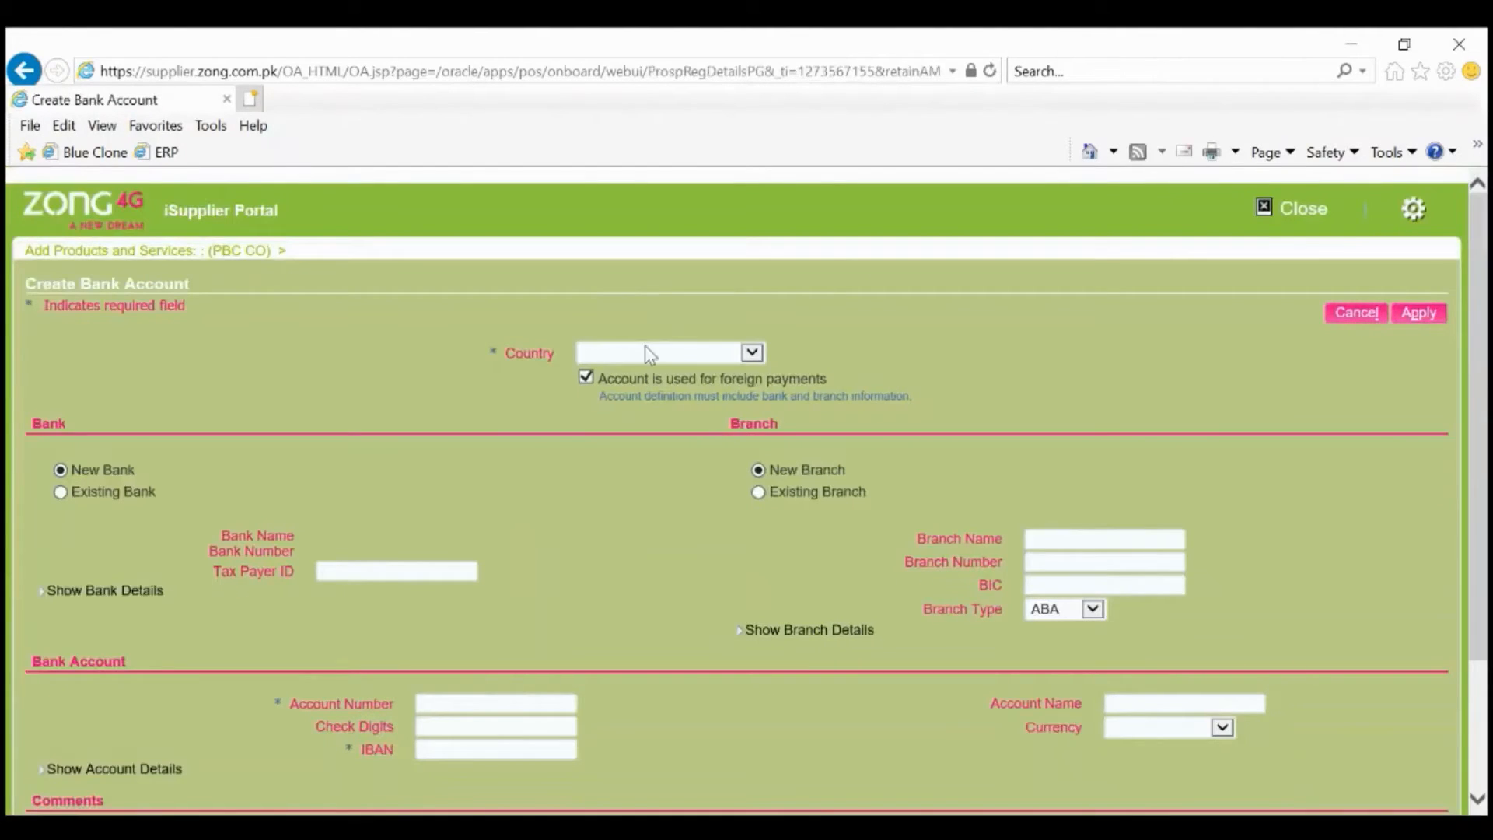
# Set the bank country to Pakistan and choose existing bank Habib Bank Limited via a HABIB search.
pyautogui.click(653, 354)
pyautogui.press('p')
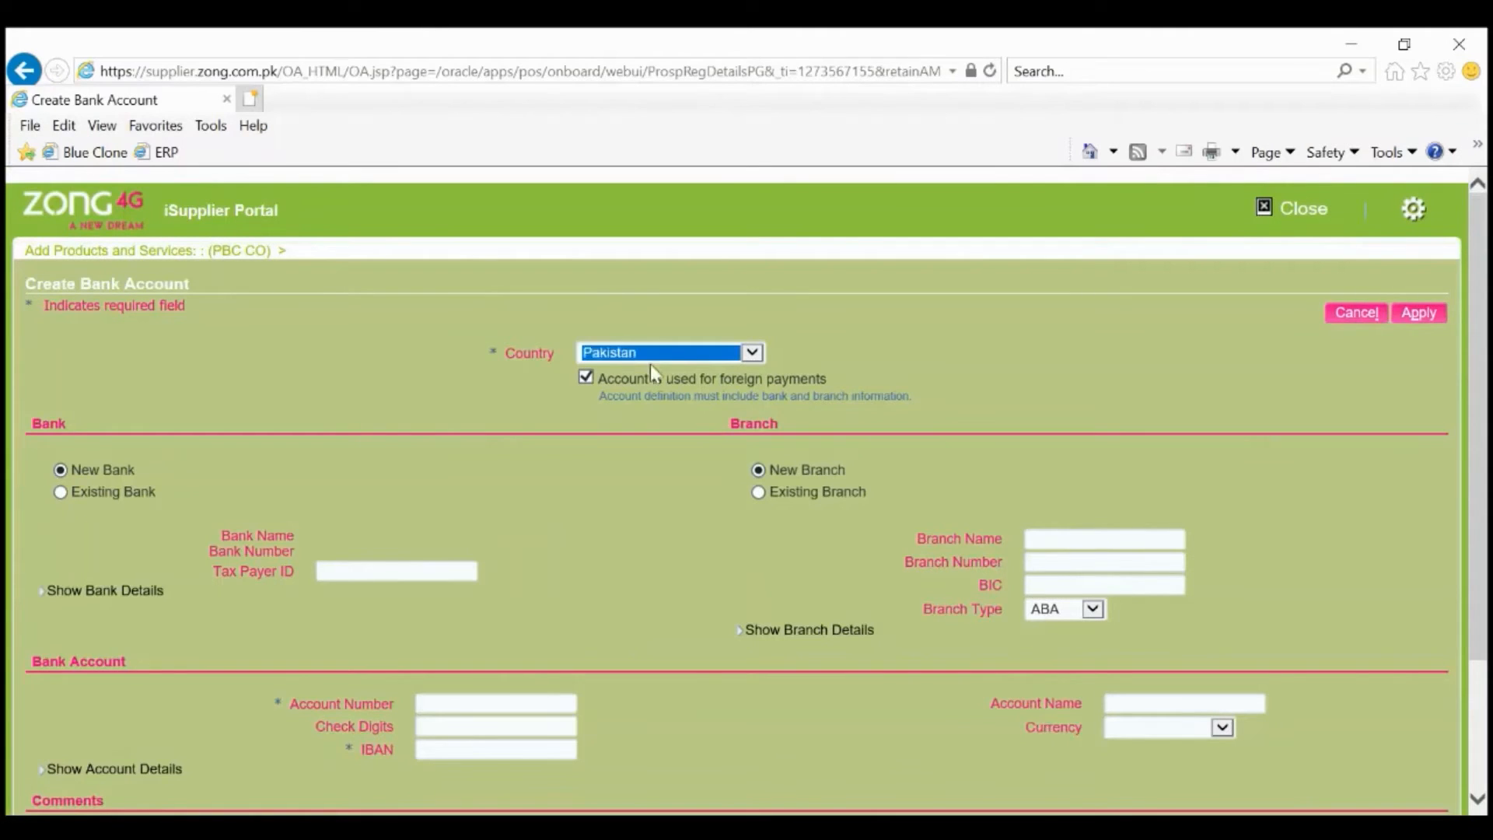
pyautogui.click(62, 494)
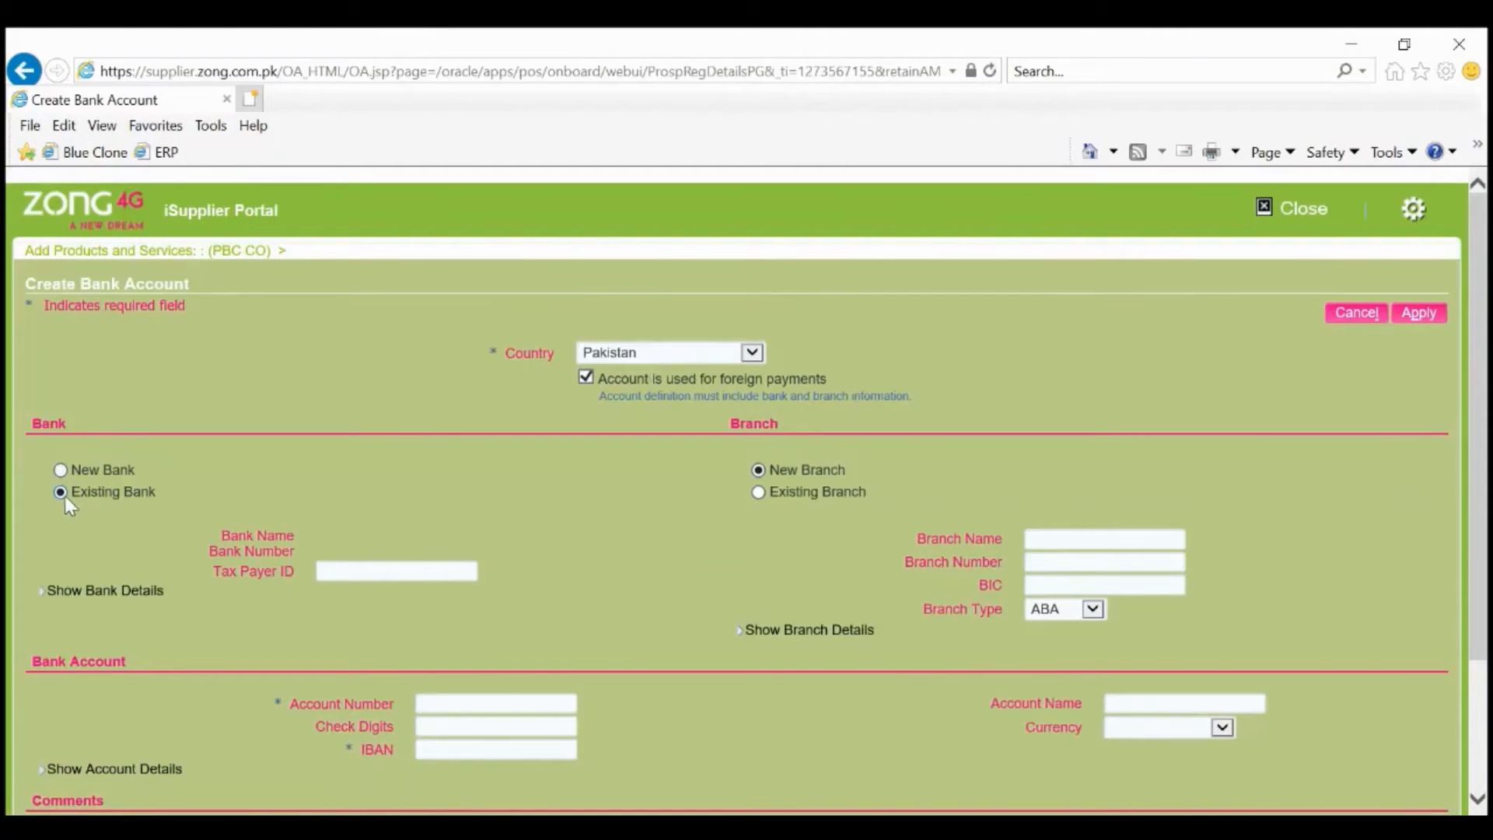
pyautogui.click(326, 536)
pyautogui.scroll(-1, 346, 549)
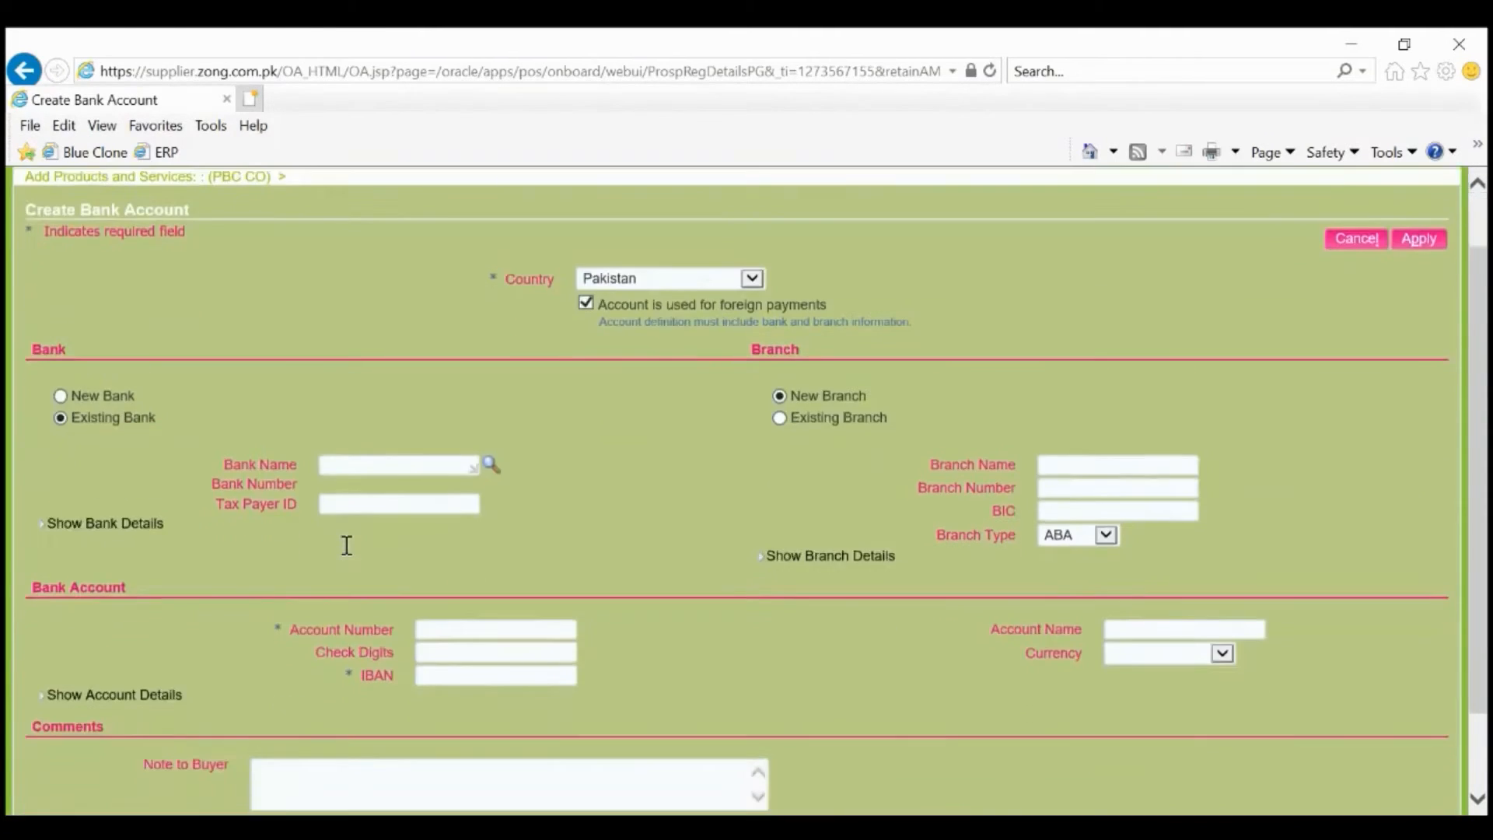
pyautogui.write('HABIB')
pyautogui.press('Tab')
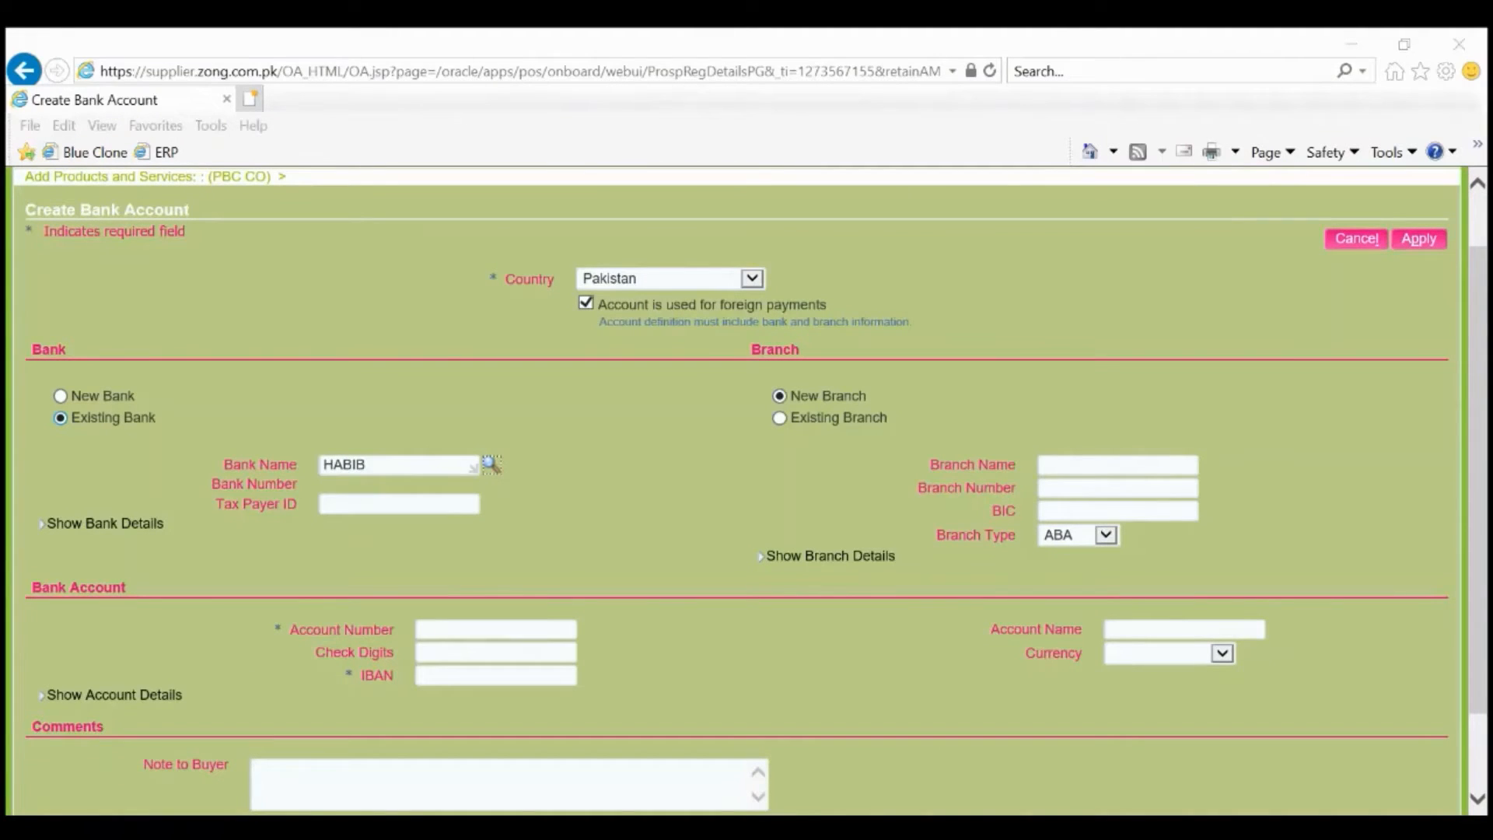
pyautogui.click(229, 421)
# Enter the branch name, paste the account number, and paste the corrected IBAN.
pyautogui.click(1068, 468)
pyautogui.write('X')
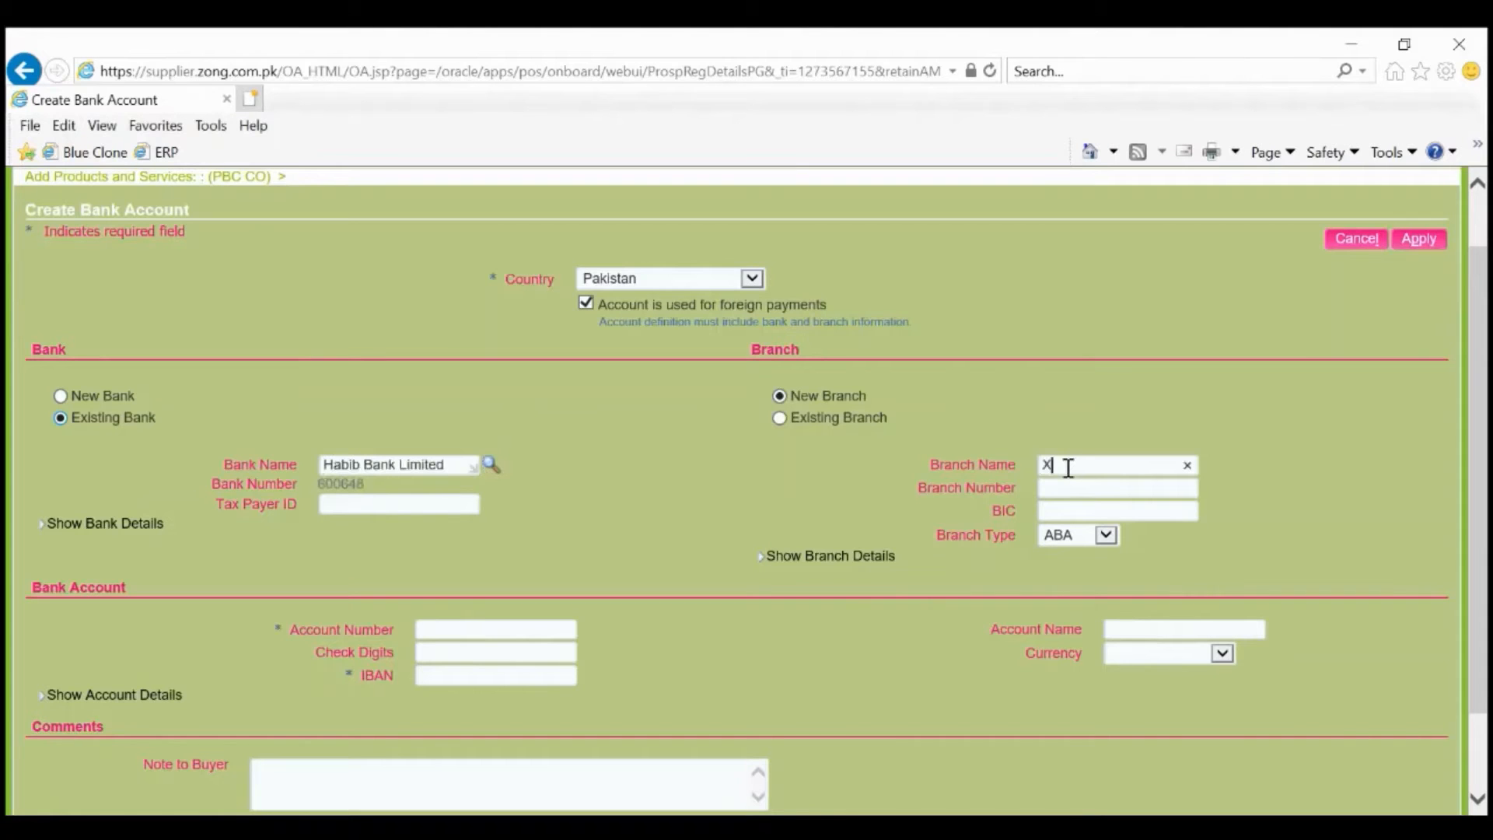
pyautogui.write('XXR Address')
pyautogui.click(488, 628)
pyautogui.scroll(-2, 483, 627)
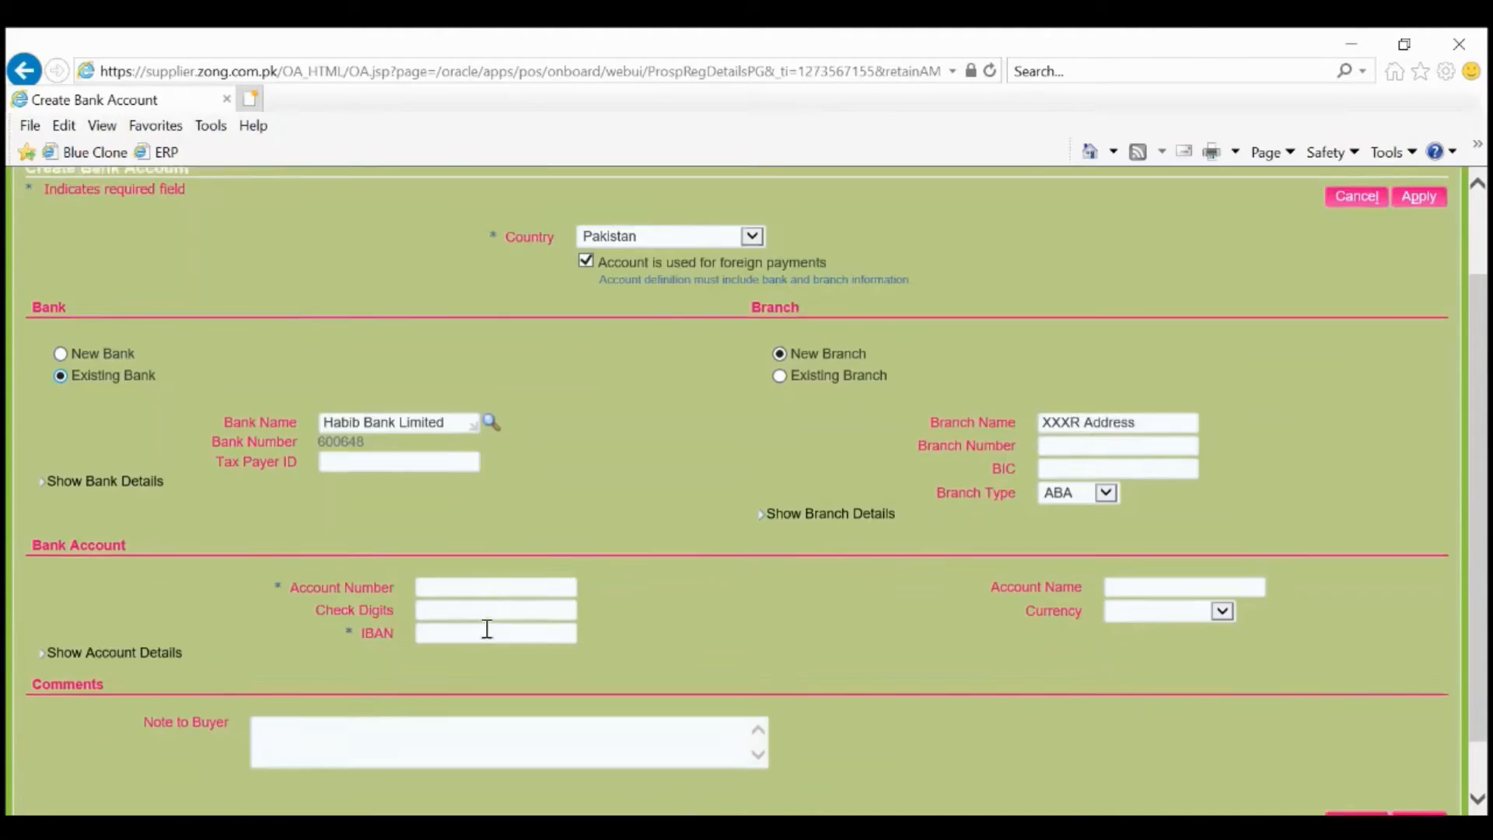
pyautogui.hotkey('ctrl', 'v')
pyautogui.press('Tab')
pyautogui.press('Tab')
pyautogui.hotkey('ctrl', 'v')
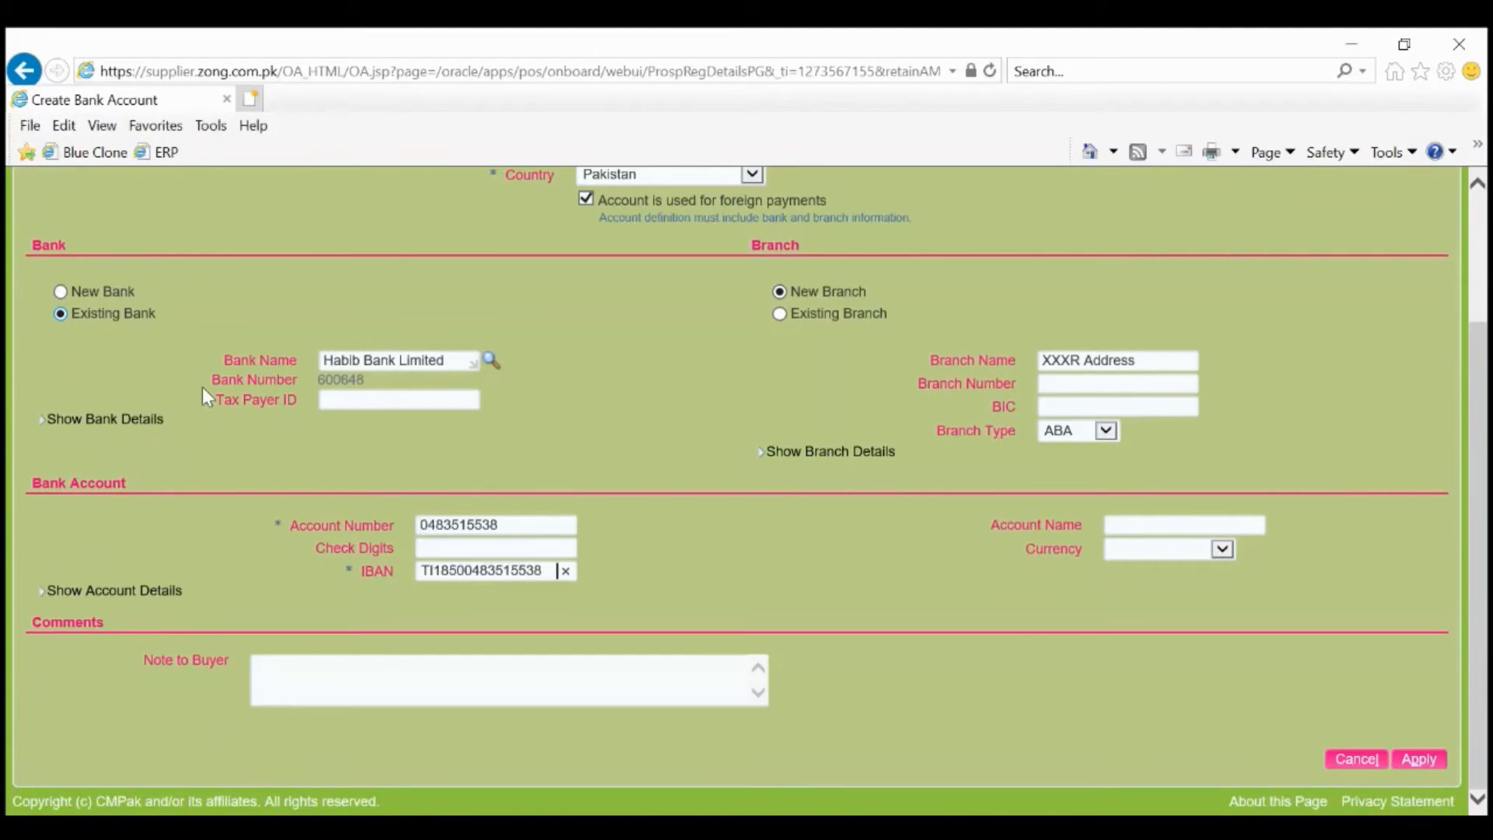
pyautogui.hotkey('ctrl', 'a')
pyautogui.hotkey('ctrl', 'v')
# Enter the account name, set currency to Pakistan Rupee, and save the bank account.
pyautogui.click(1120, 524)
pyautogui.write('abd')
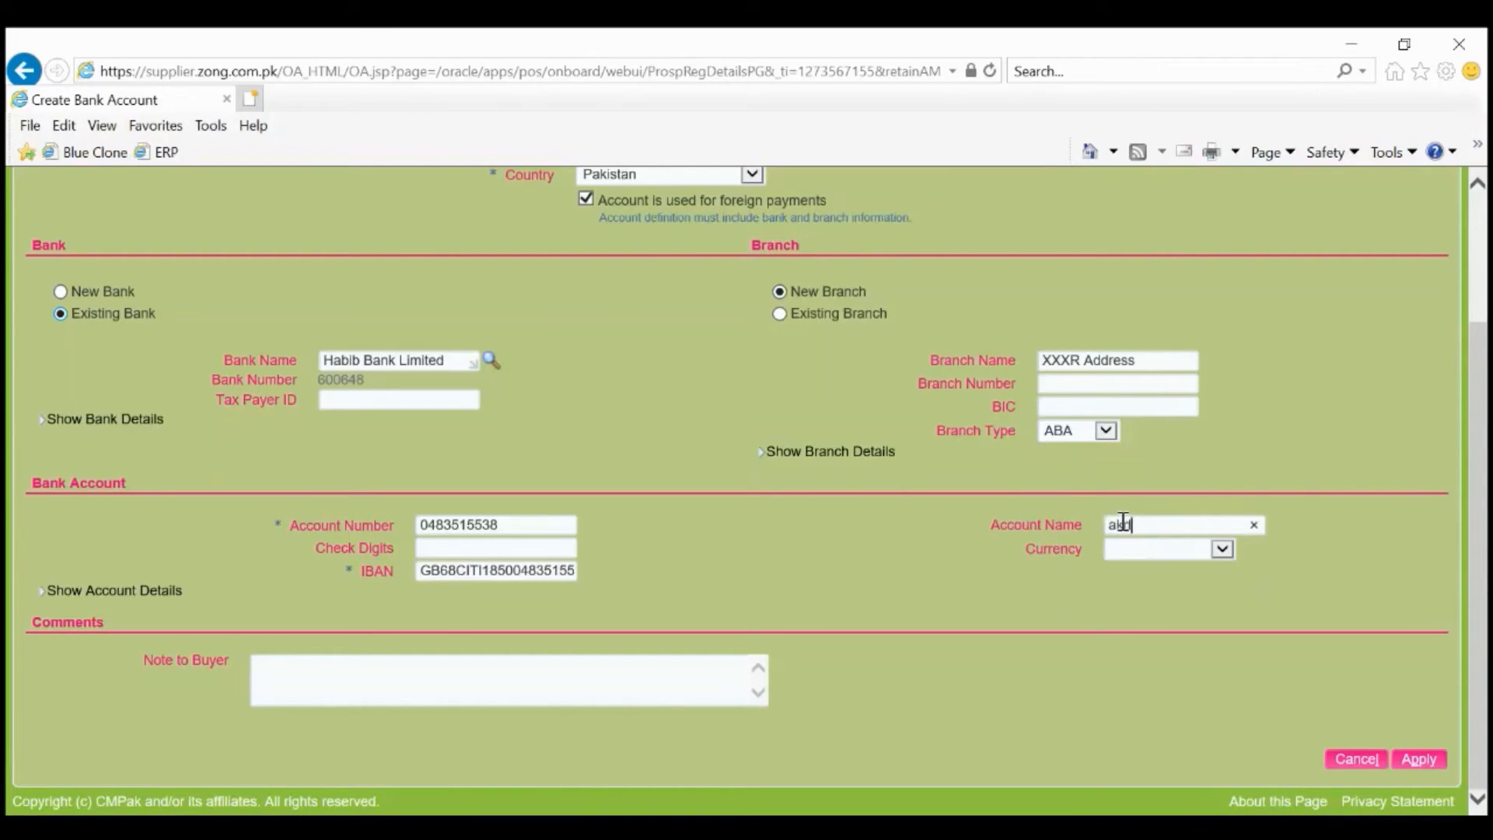
pyautogui.press('Tab')
pyautogui.press('p')
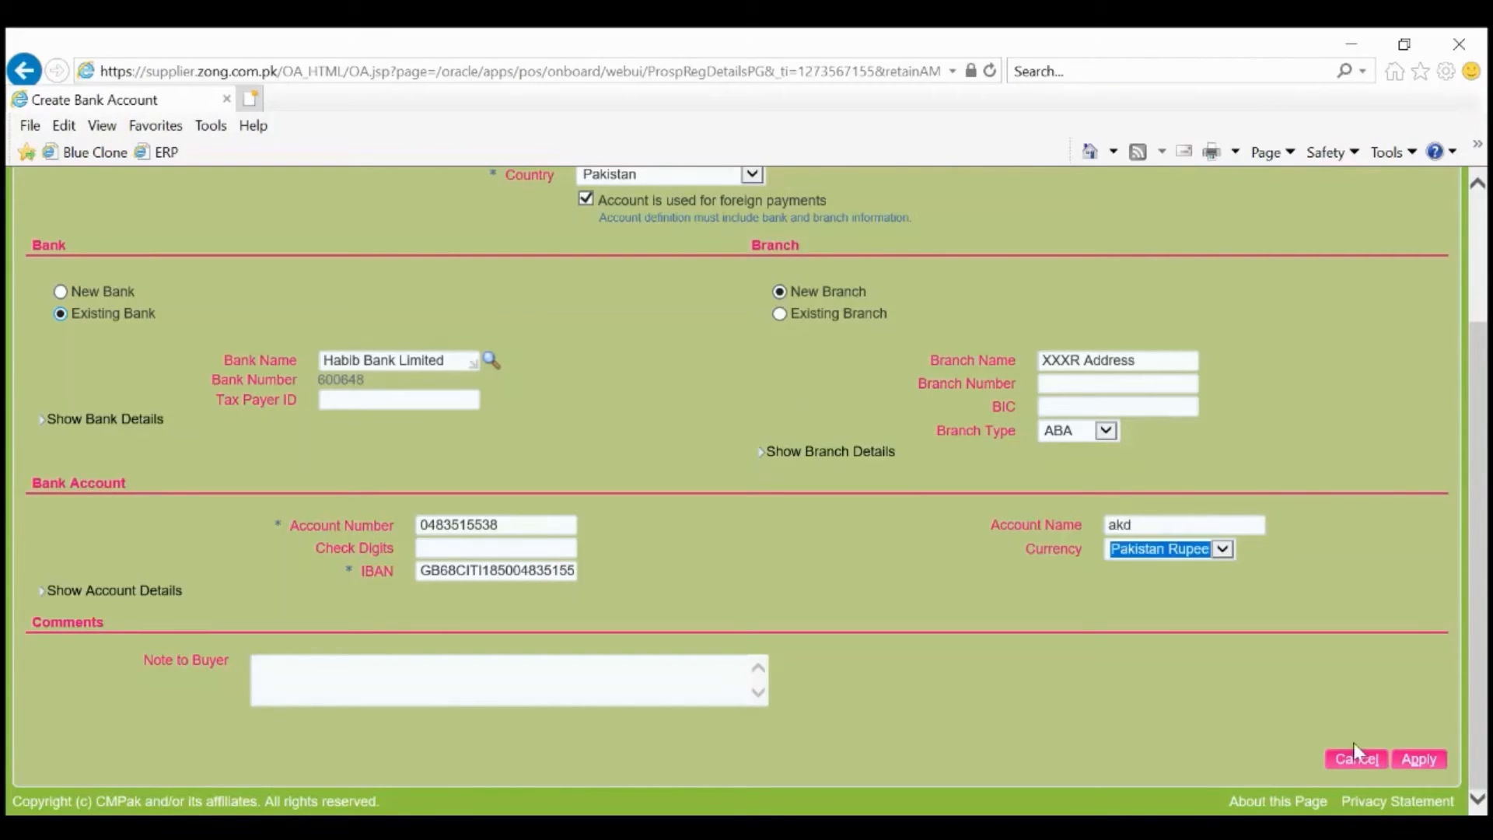
pyautogui.click(1417, 762)
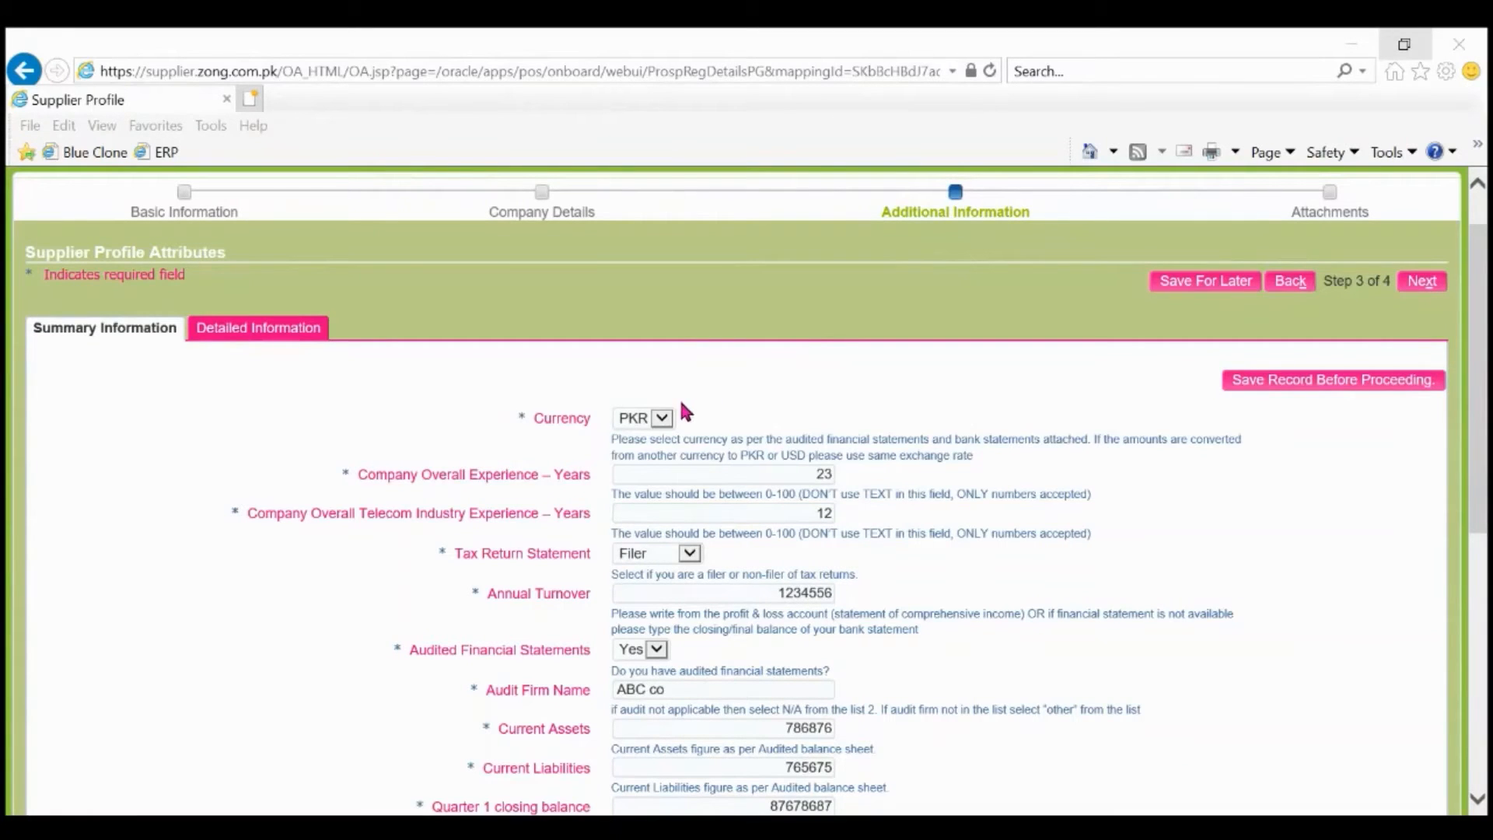
pyautogui.click(668, 418)
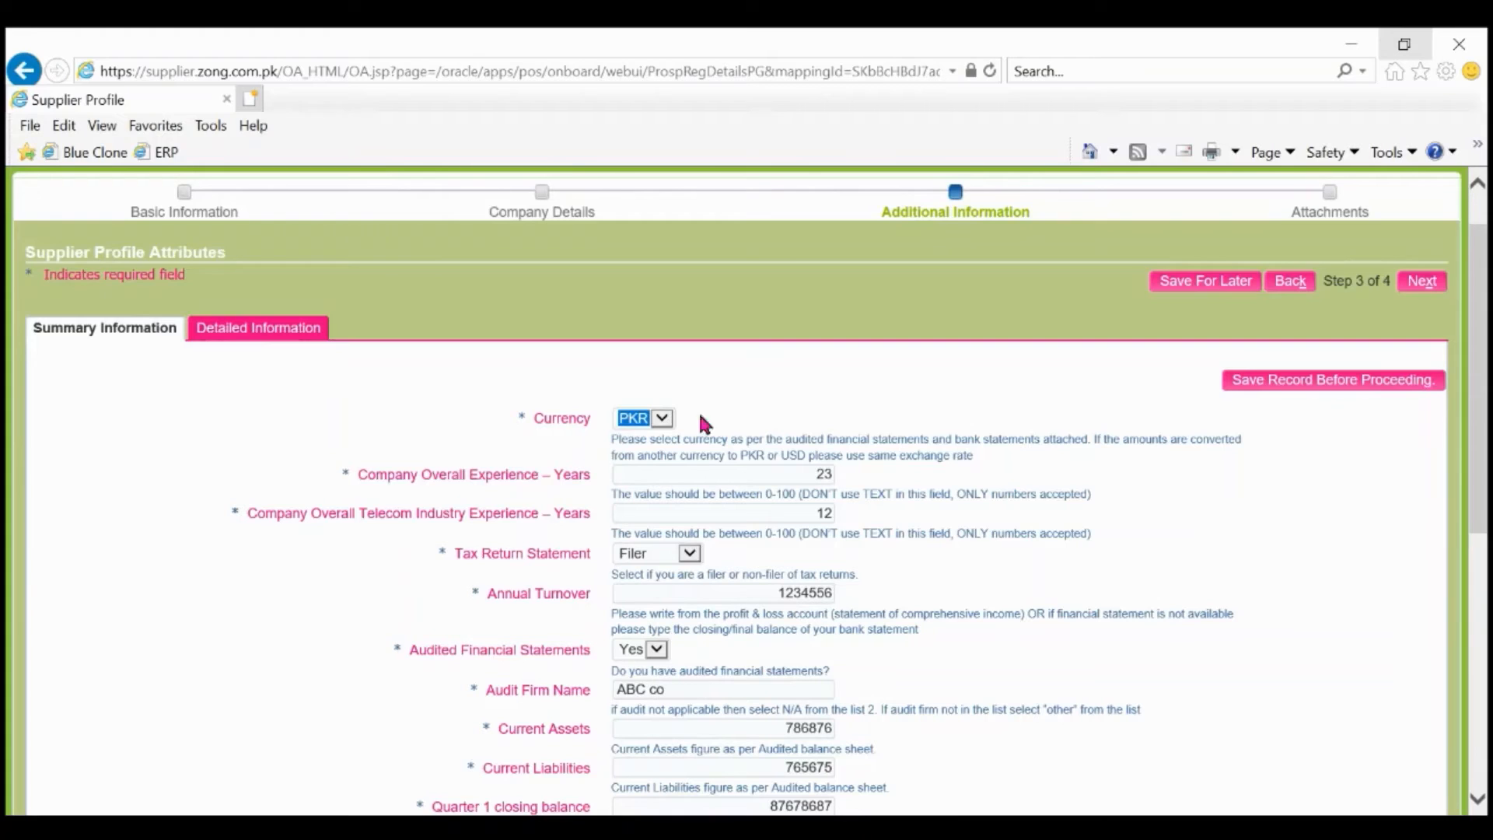
pyautogui.click(781, 399)
pyautogui.click(666, 420)
pyautogui.click(774, 405)
pyautogui.scroll(-4, 1197, 481)
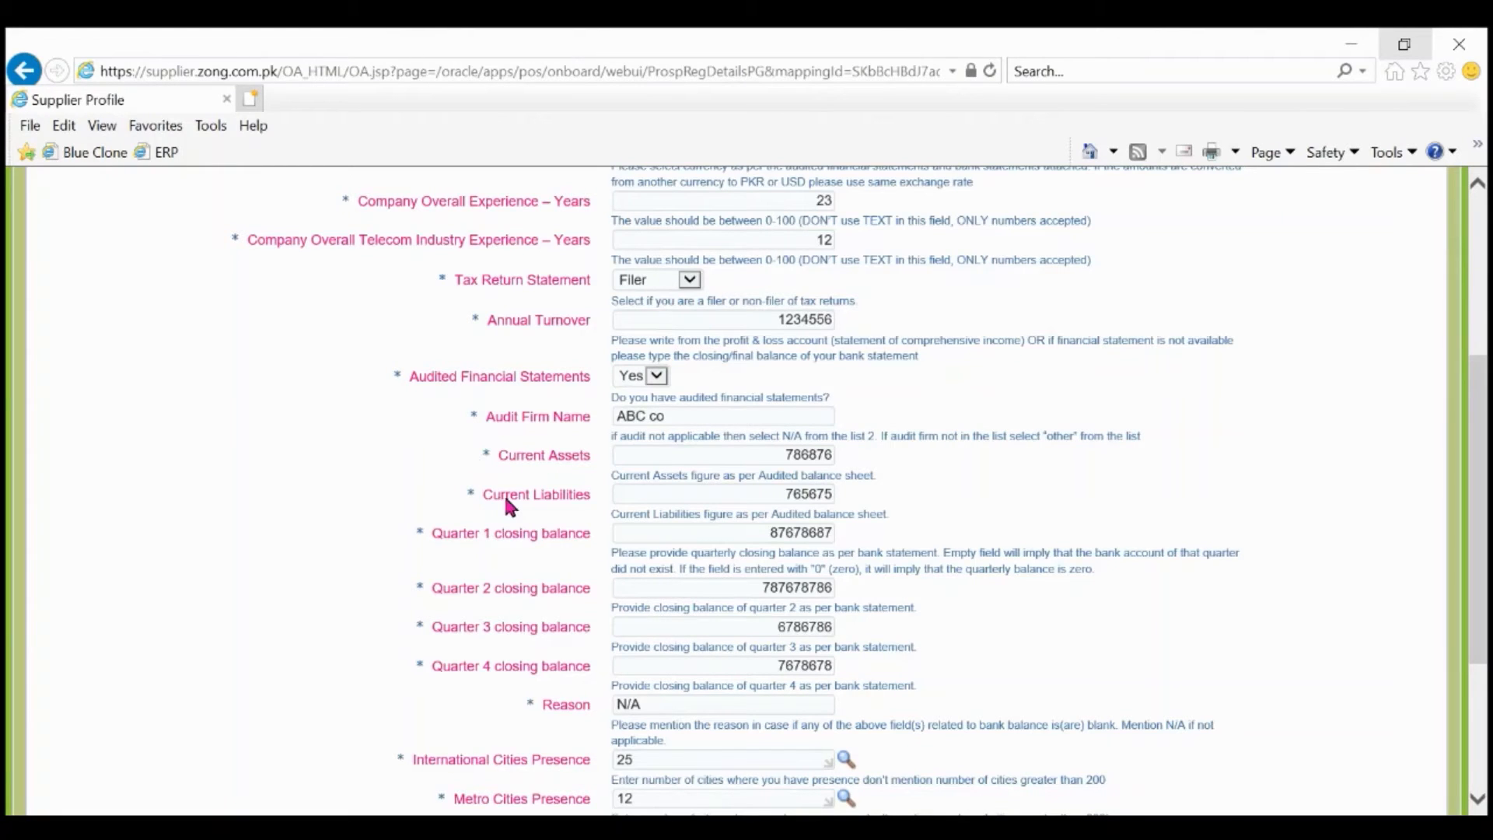
pyautogui.scroll(3, 507, 504)
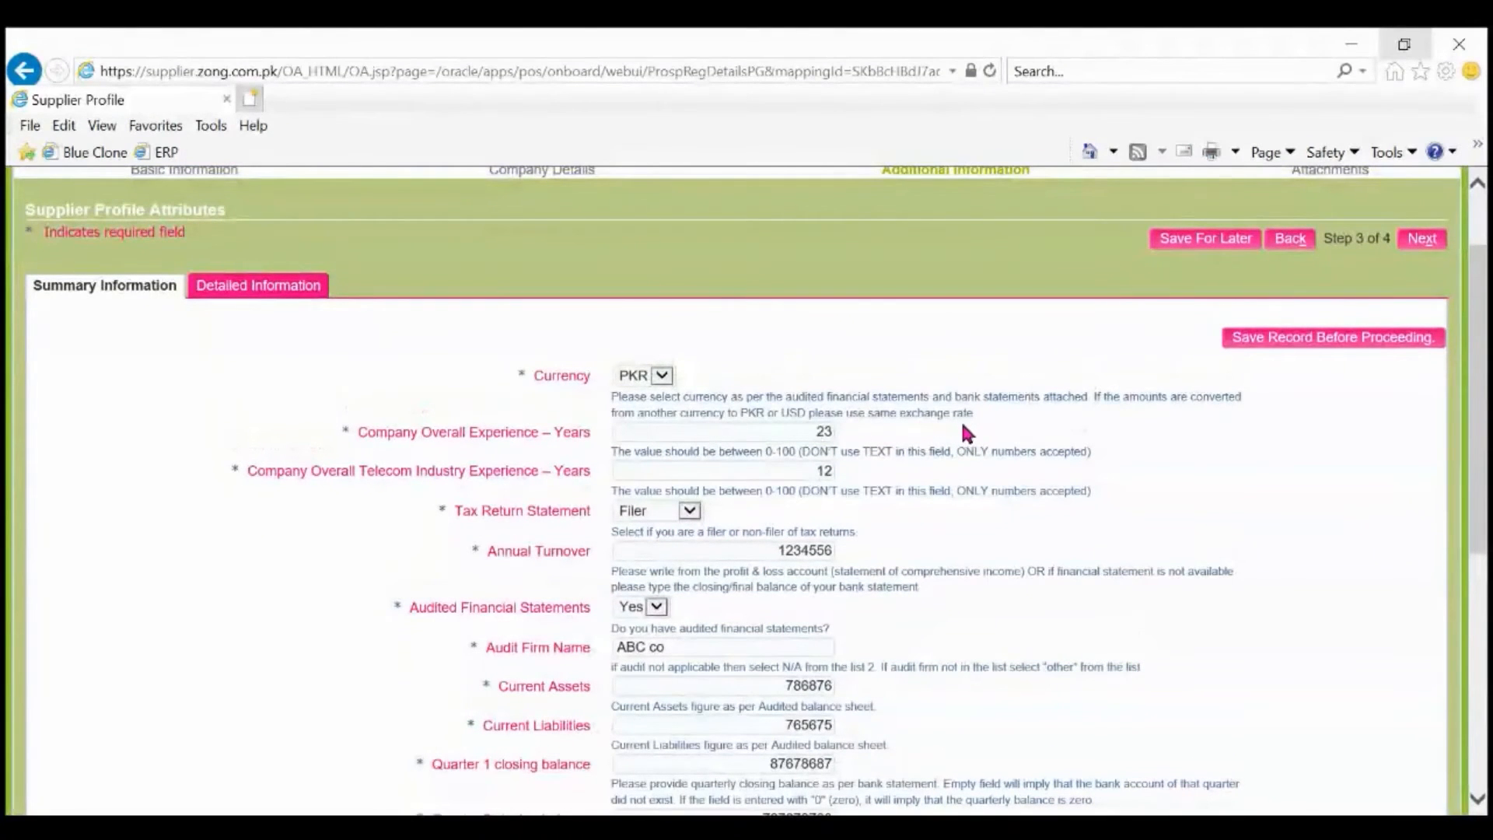
pyautogui.moveTo(959, 430); pyautogui.dragTo(504, 437)
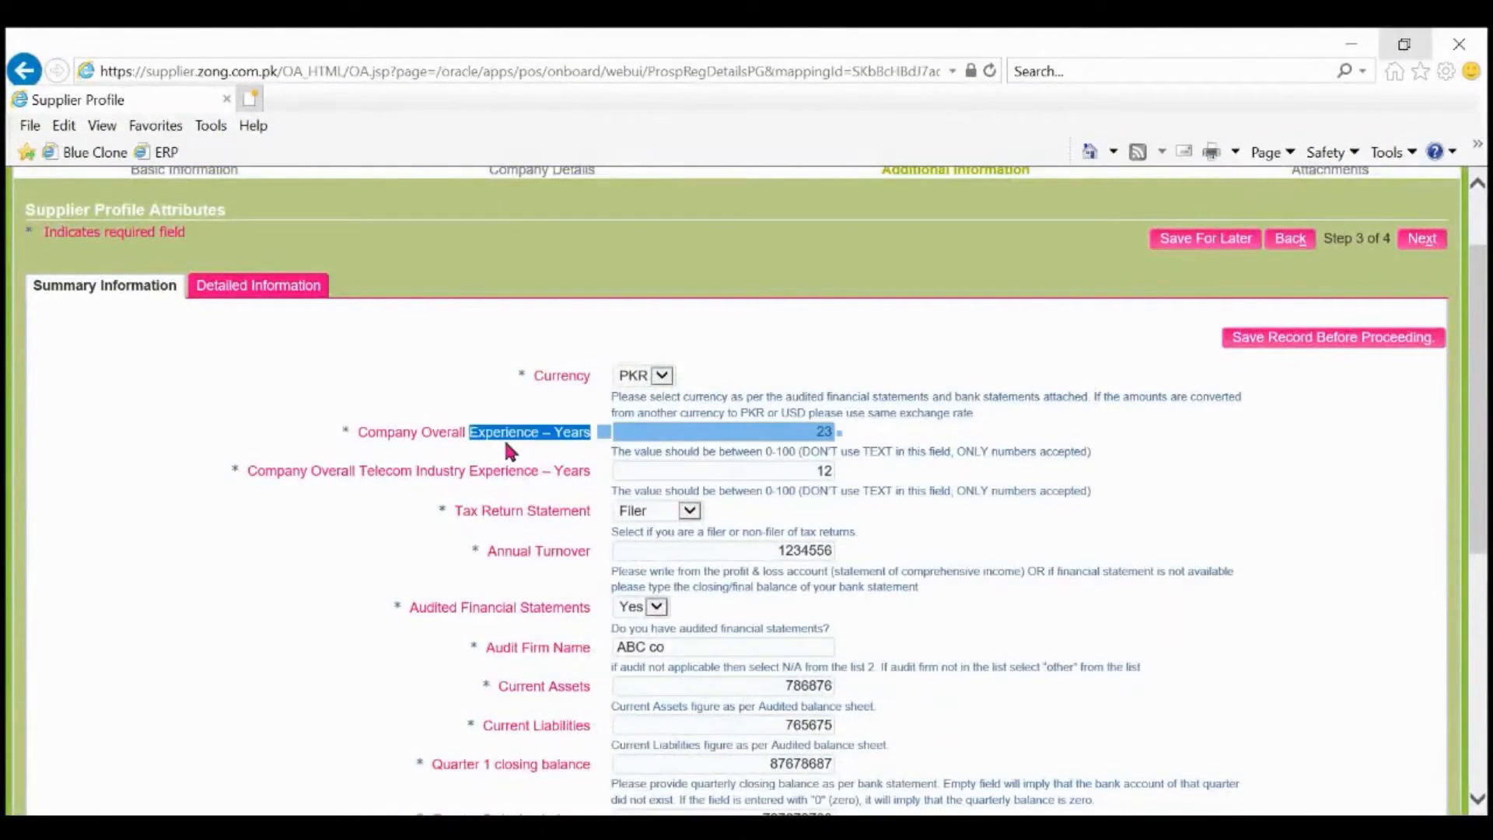
pyautogui.click(331, 430)
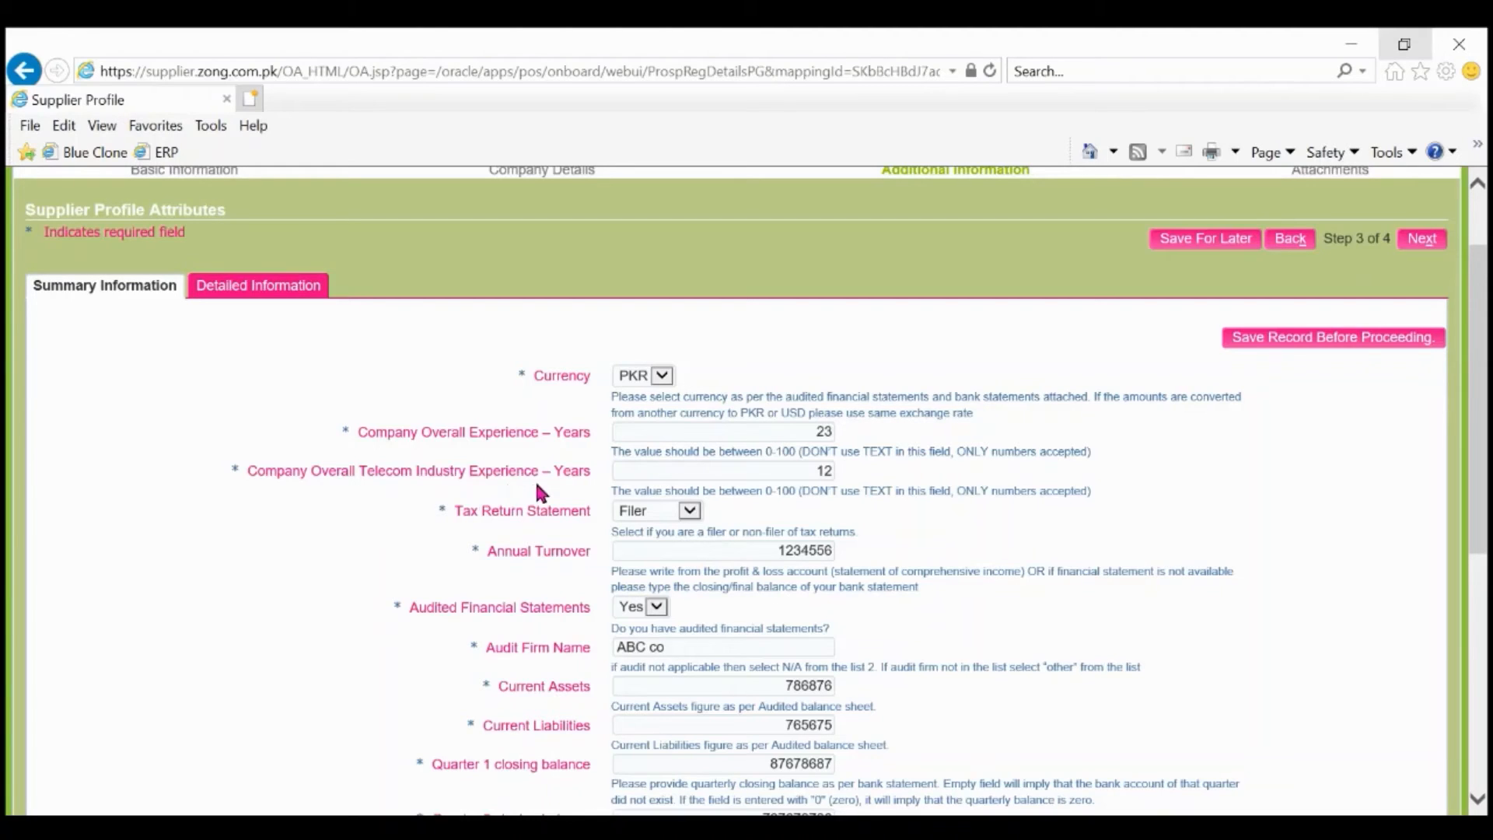
pyautogui.click(689, 511)
pyautogui.scroll(-3, 566, 453)
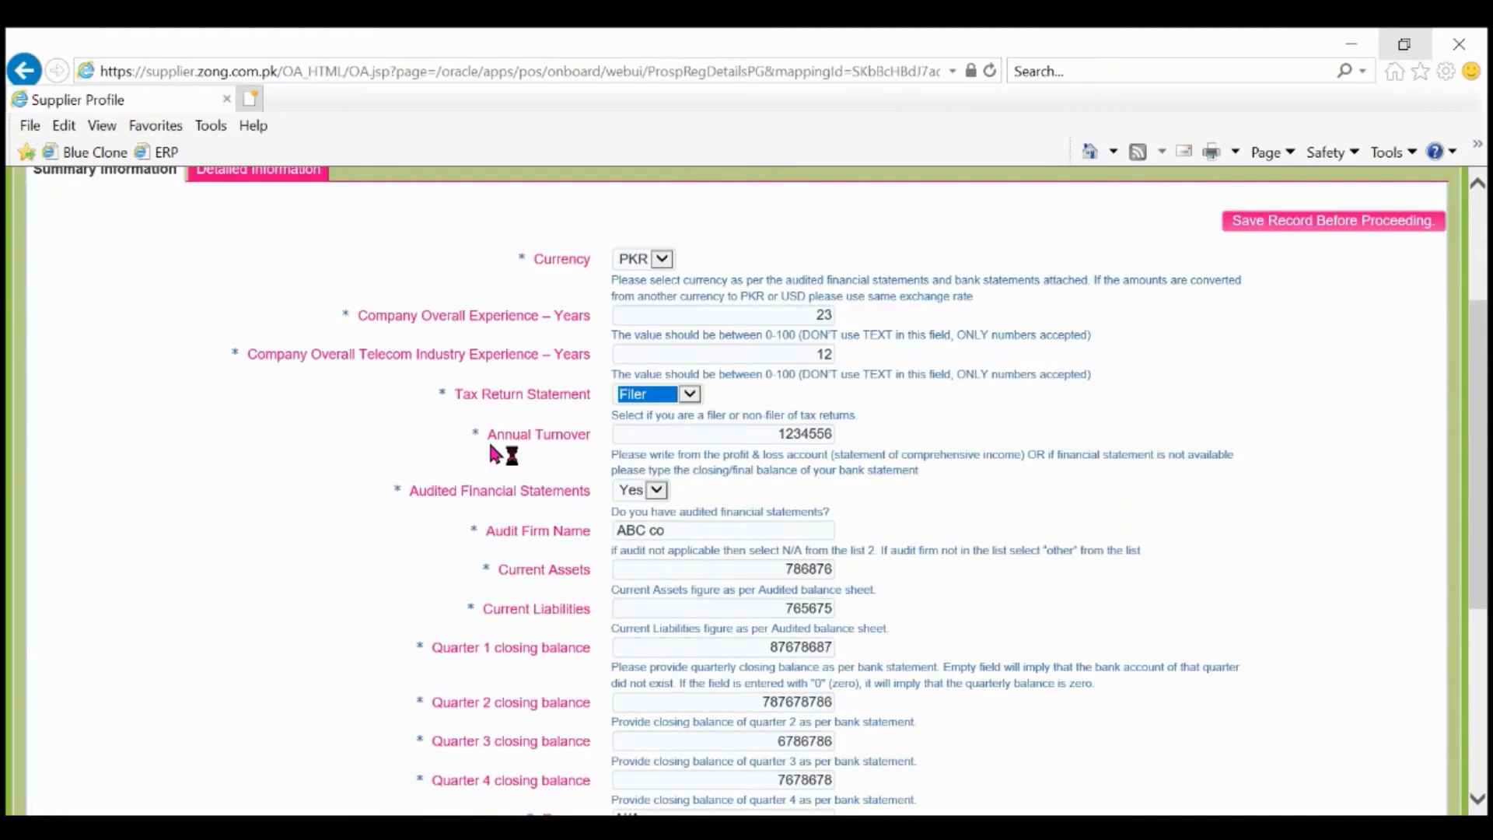
# Switch Audited Financial Statements to No, entering 0 for Current Assets and 1 for Current Liabilities.
pyautogui.click(623, 490)
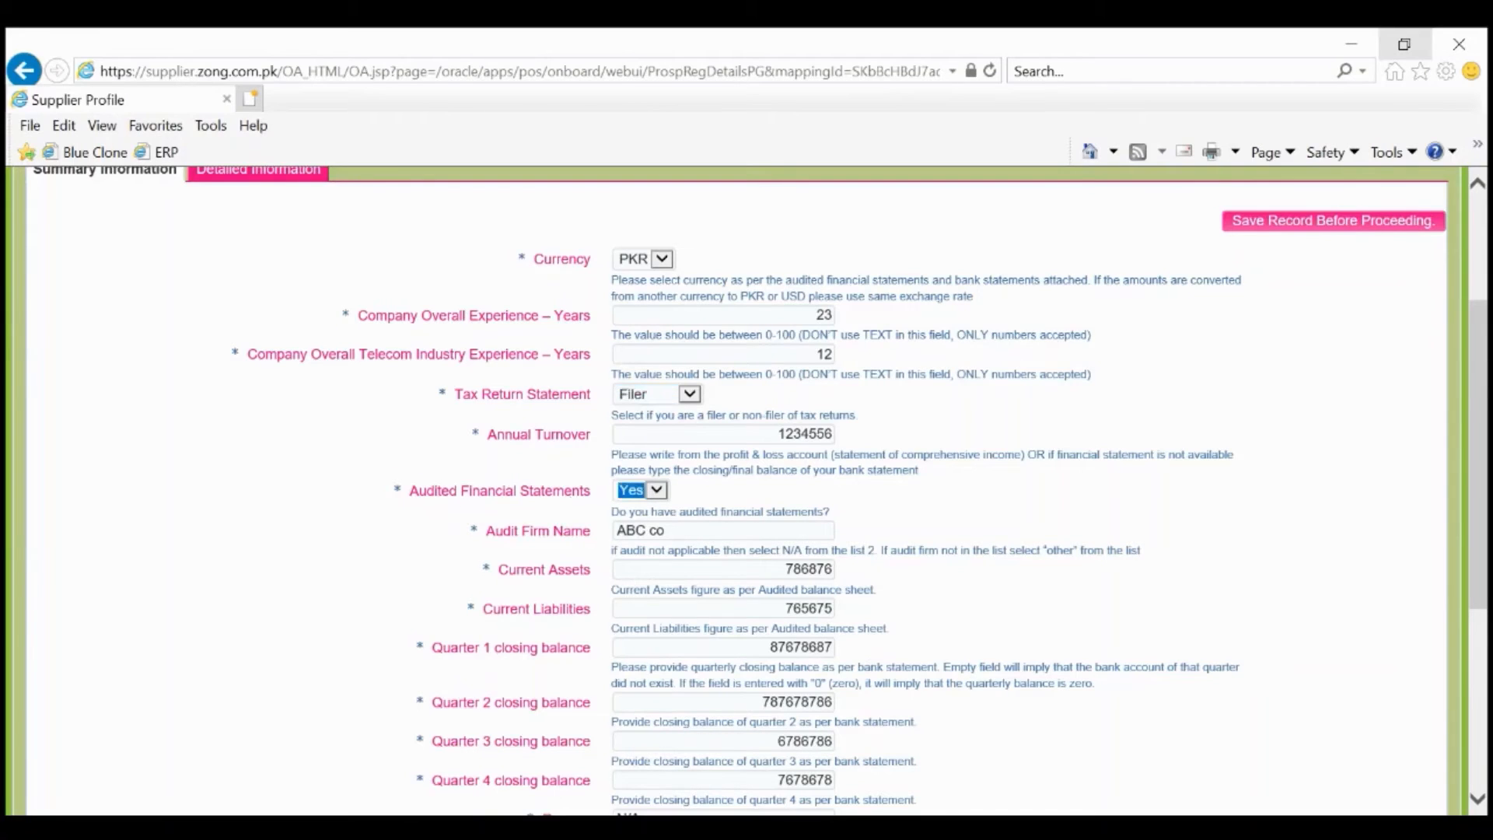
pyautogui.press('Down')
pyautogui.click(654, 531)
pyautogui.press('Tab')
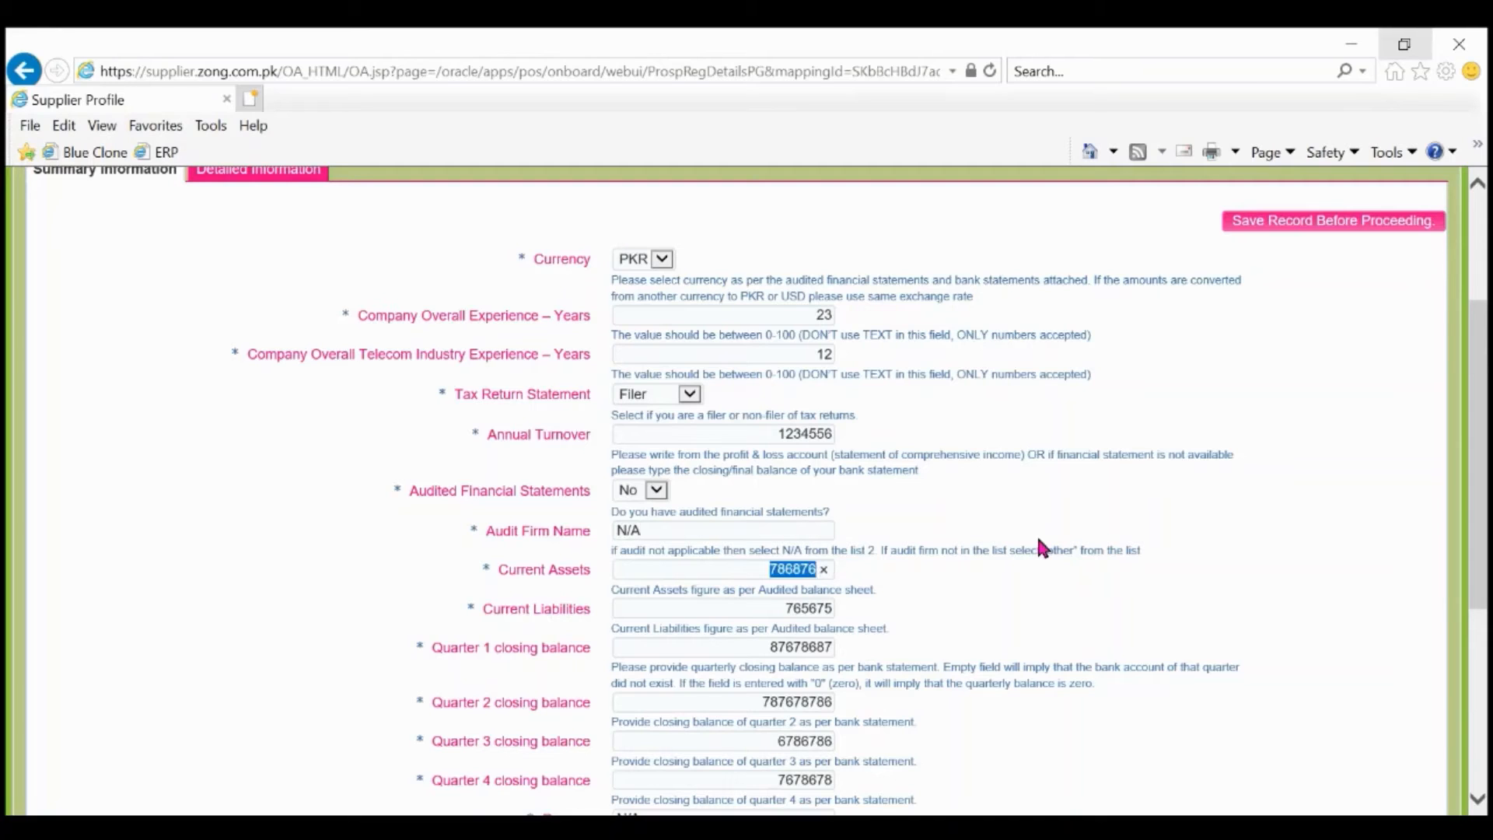
pyautogui.write('0')
pyautogui.press('Tab')
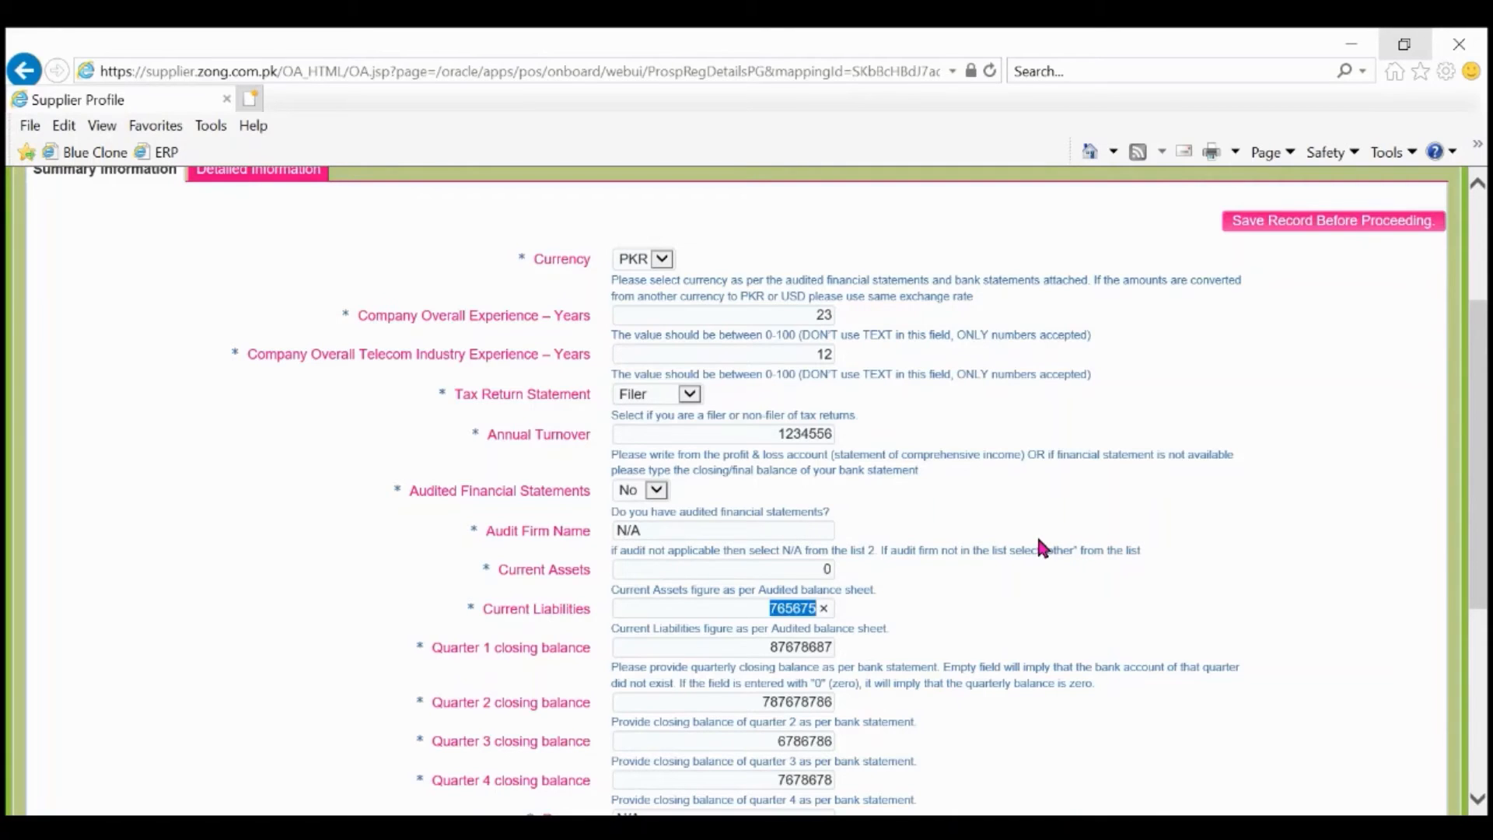
pyautogui.write('1')
pyautogui.press('Tab')
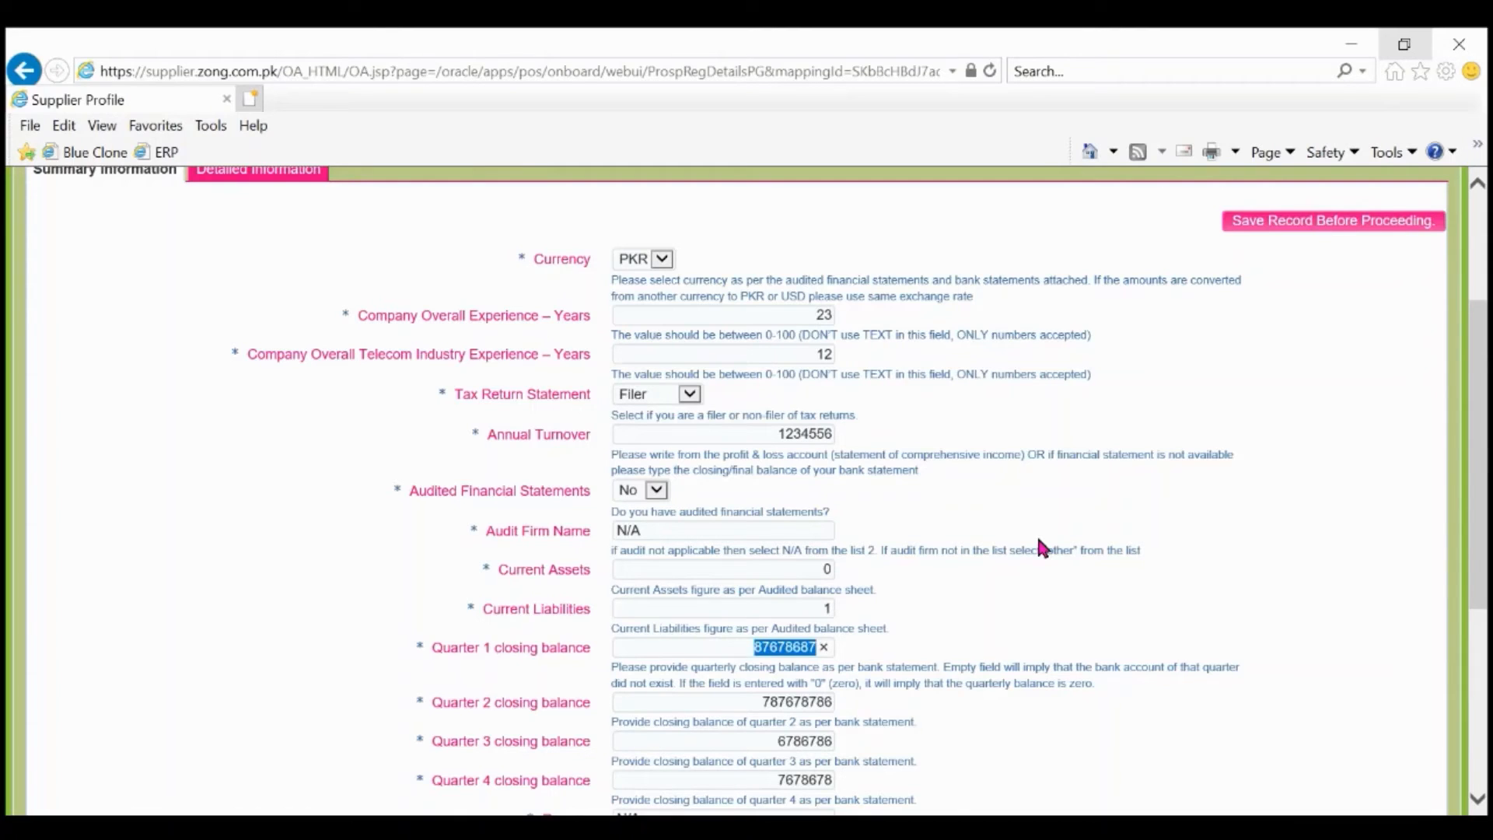
pyautogui.click(657, 489)
pyautogui.press('Down')
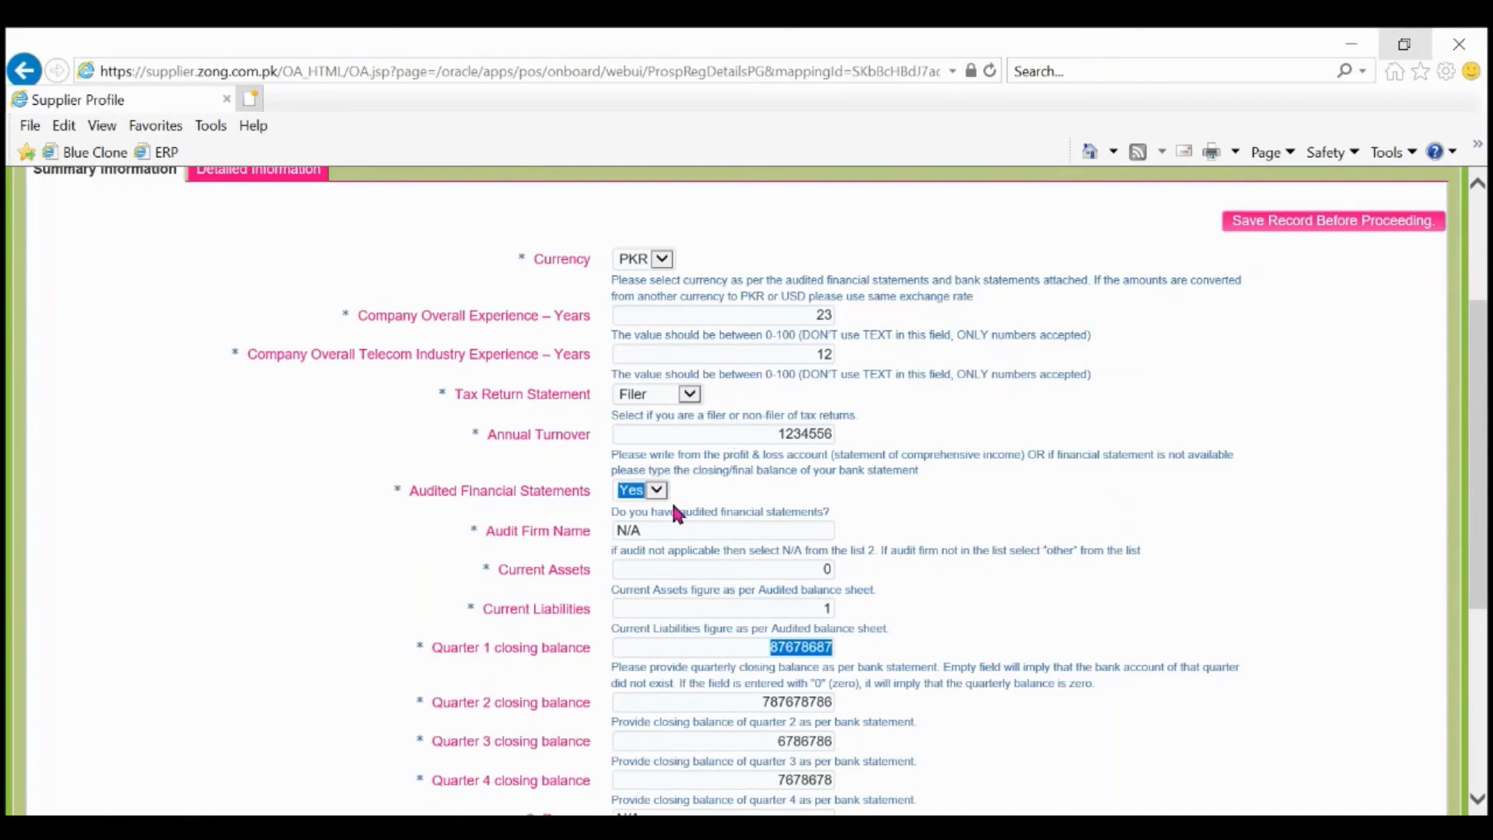
pyautogui.click(678, 524)
pyautogui.press('BackSpace')
pyautogui.press('BackSpace')
pyautogui.press('BackSpace')
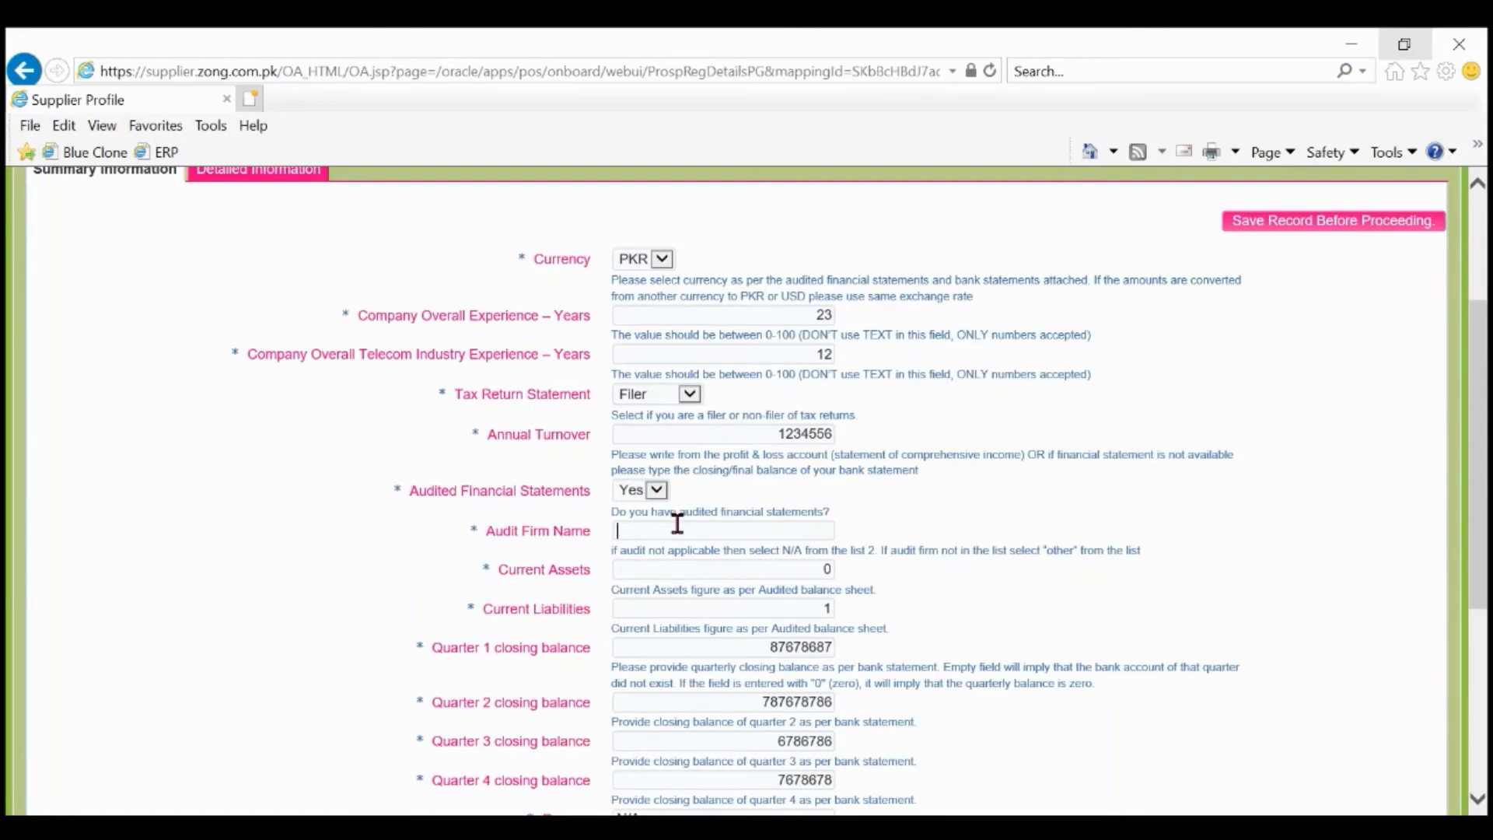
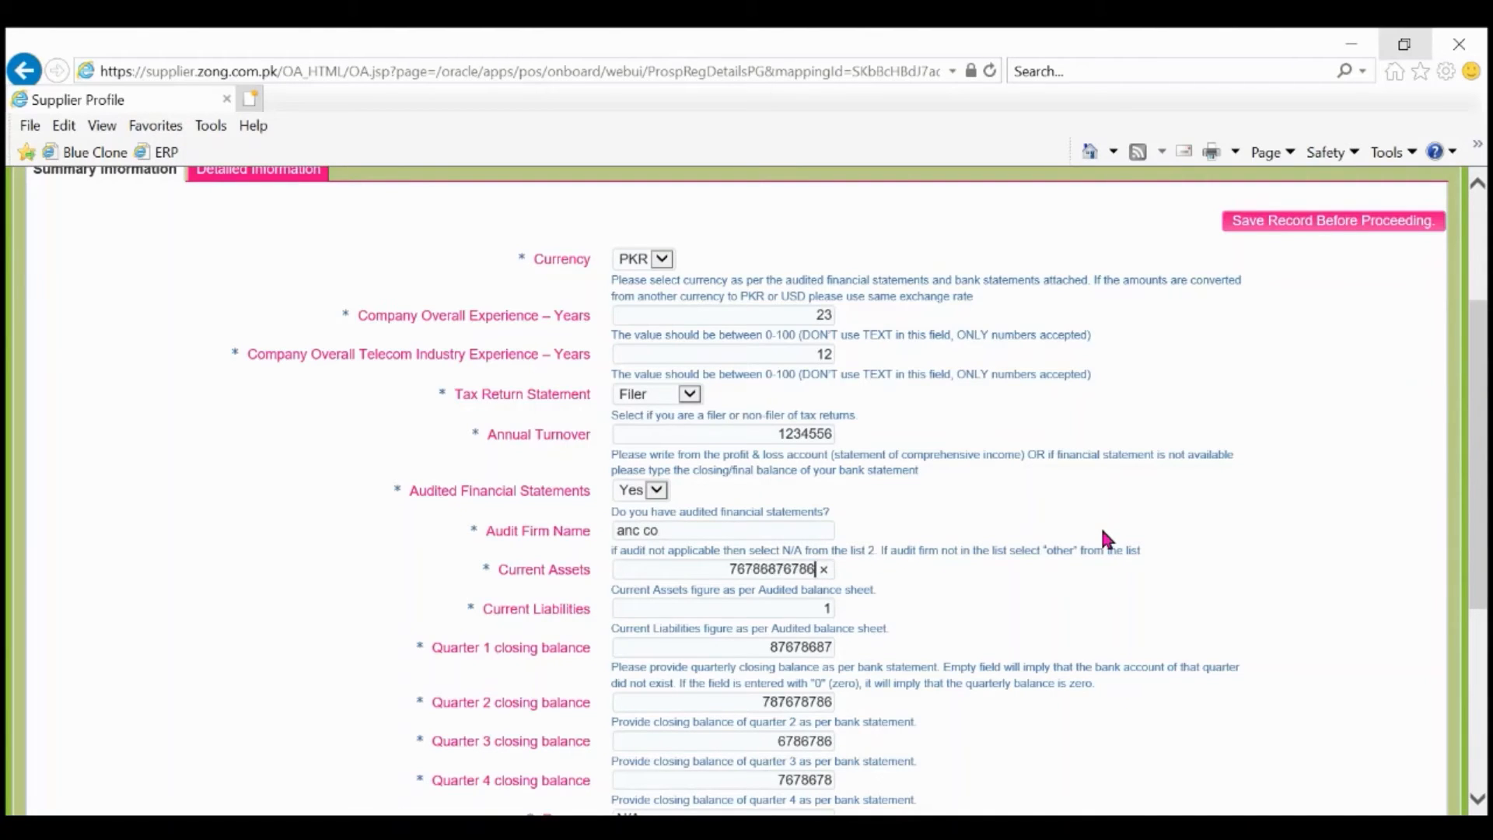
pyautogui.press('Tab')
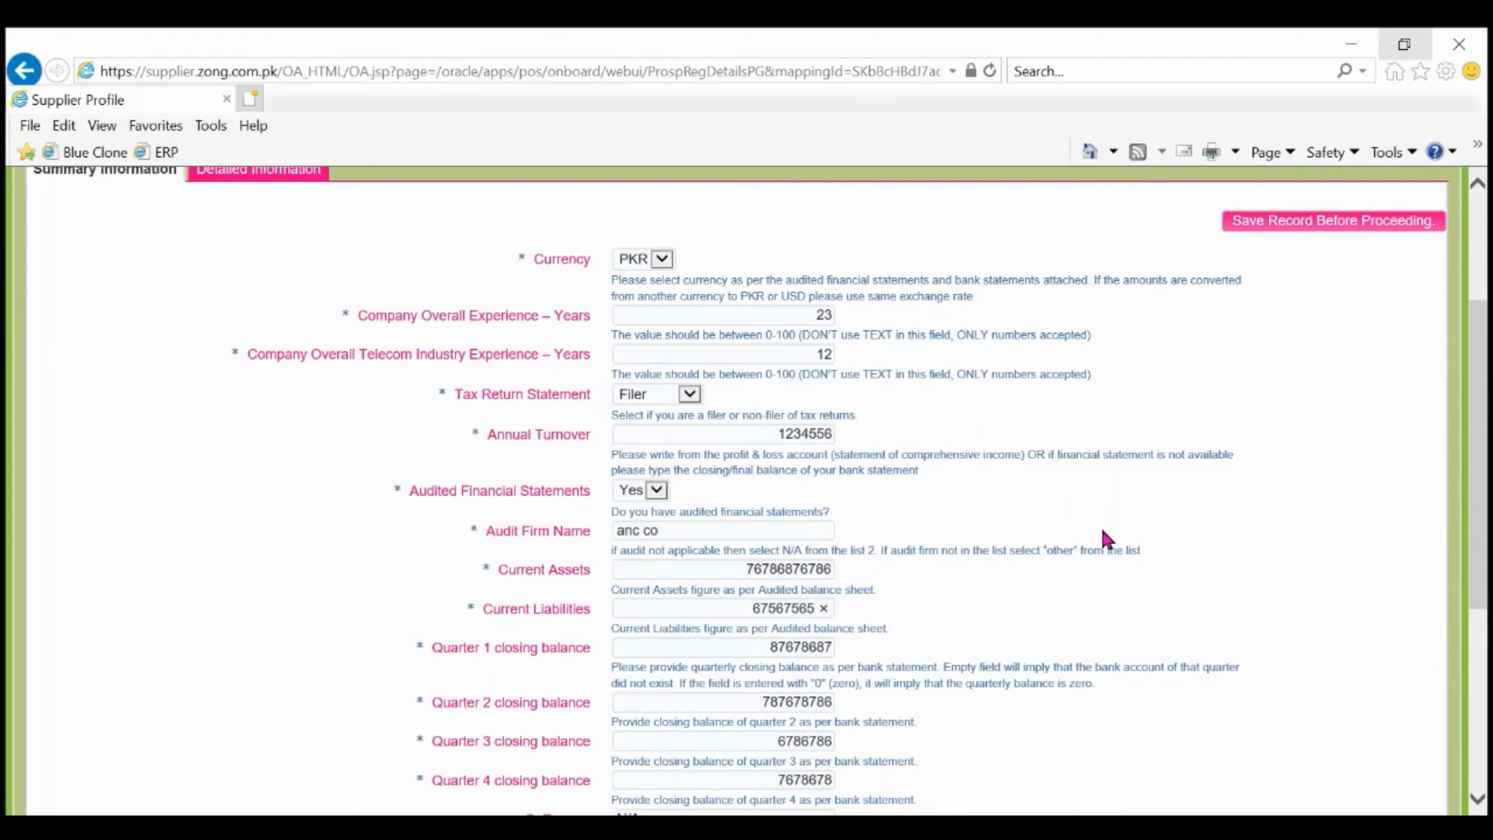
pyautogui.scroll(-2, 1103, 532)
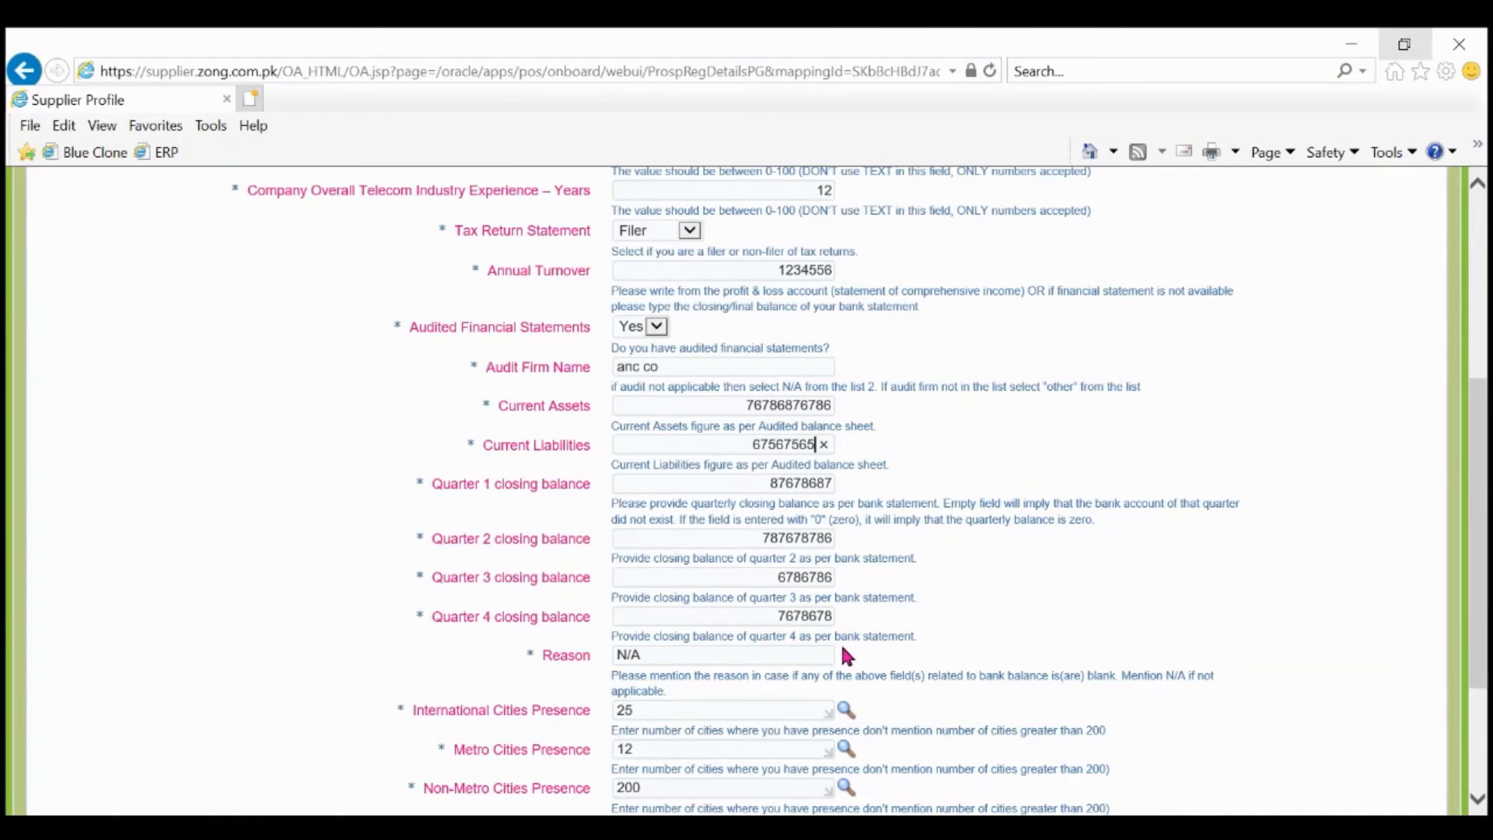
pyautogui.scroll(-2, 844, 652)
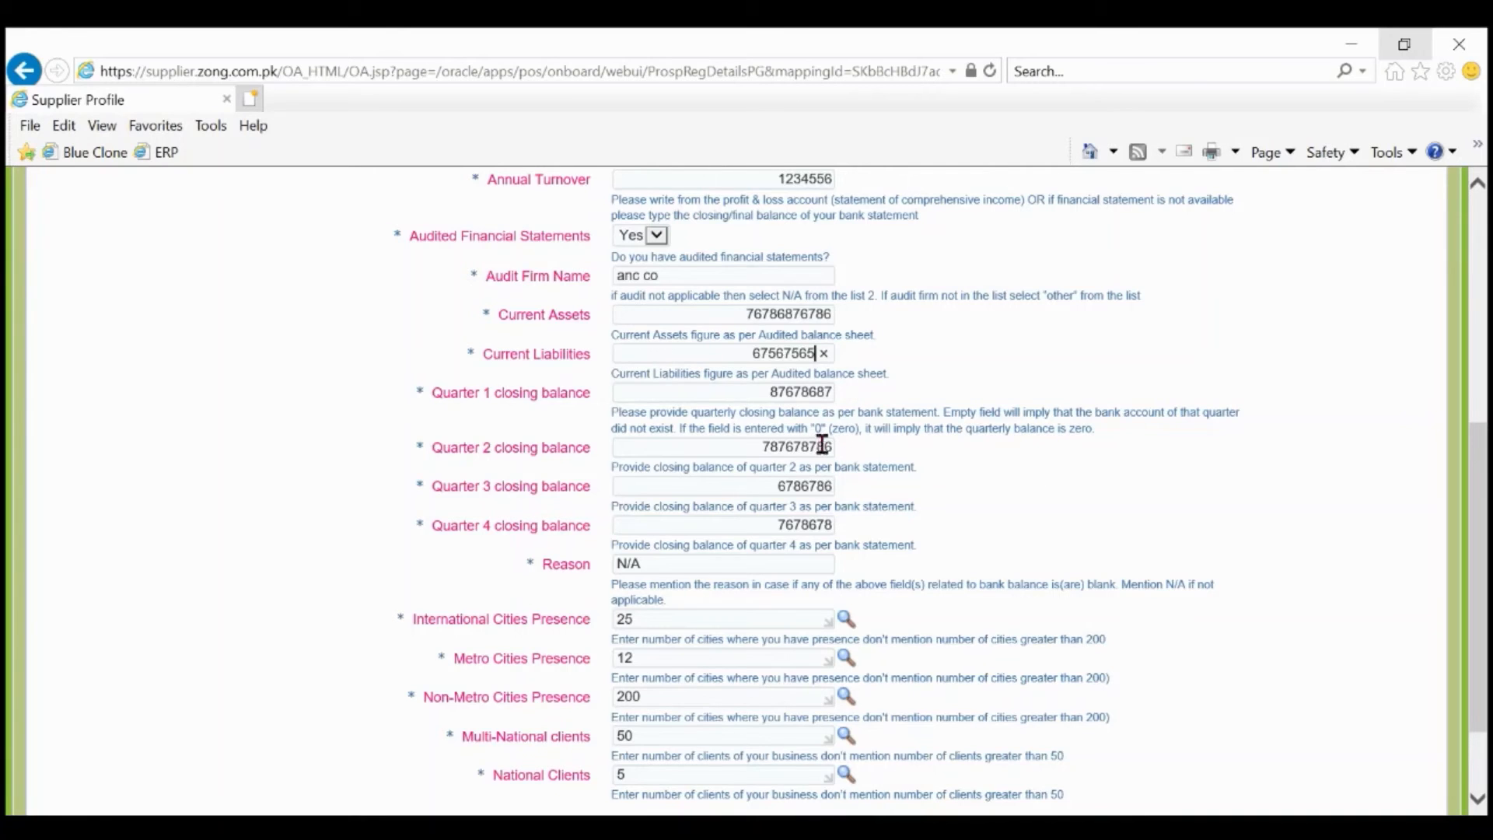
pyautogui.scroll(-2, 1084, 510)
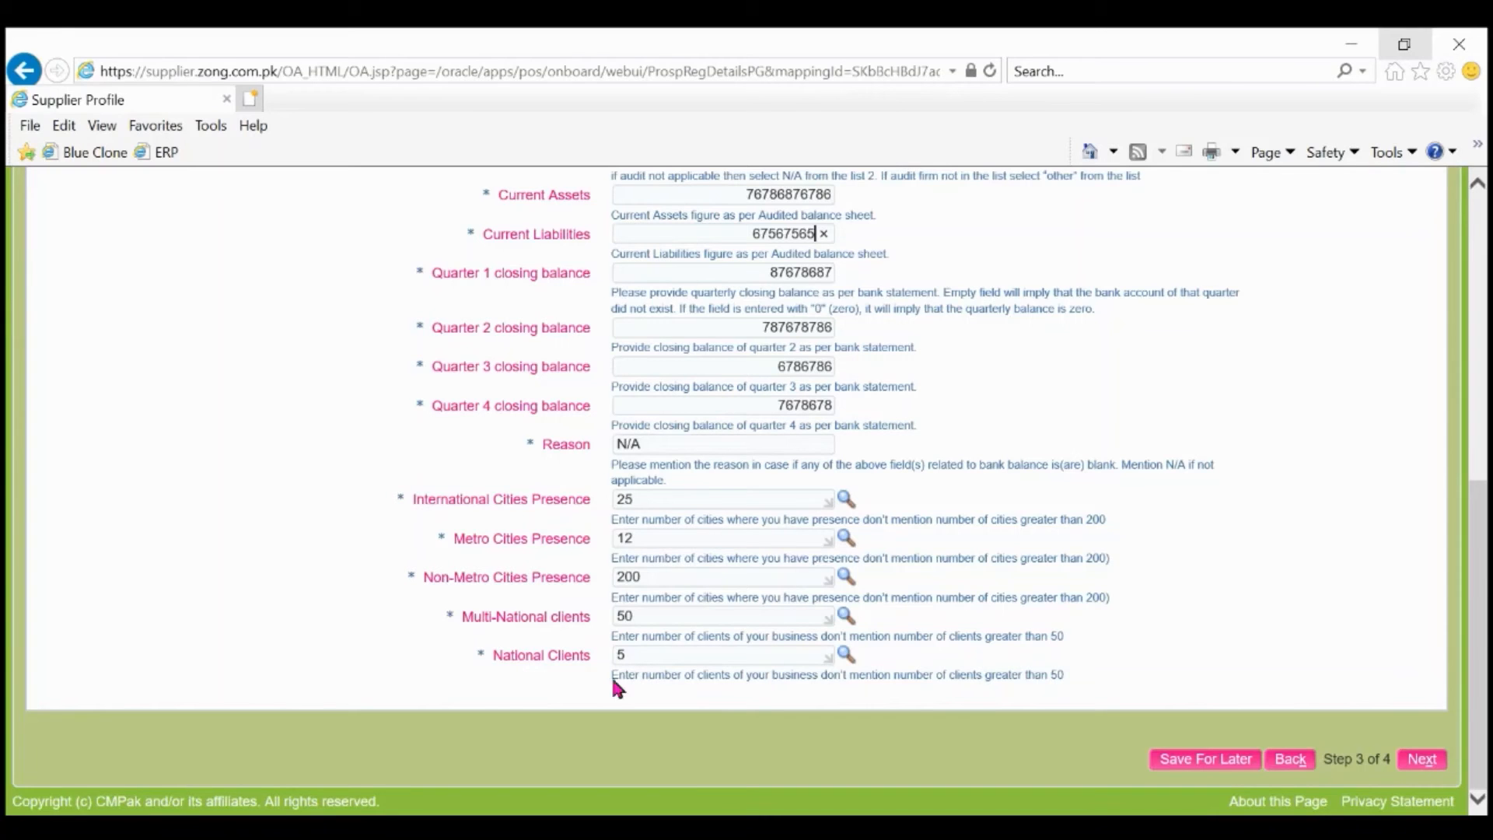
pyautogui.scroll(3, 273, 480)
pyautogui.scroll(5, 270, 478)
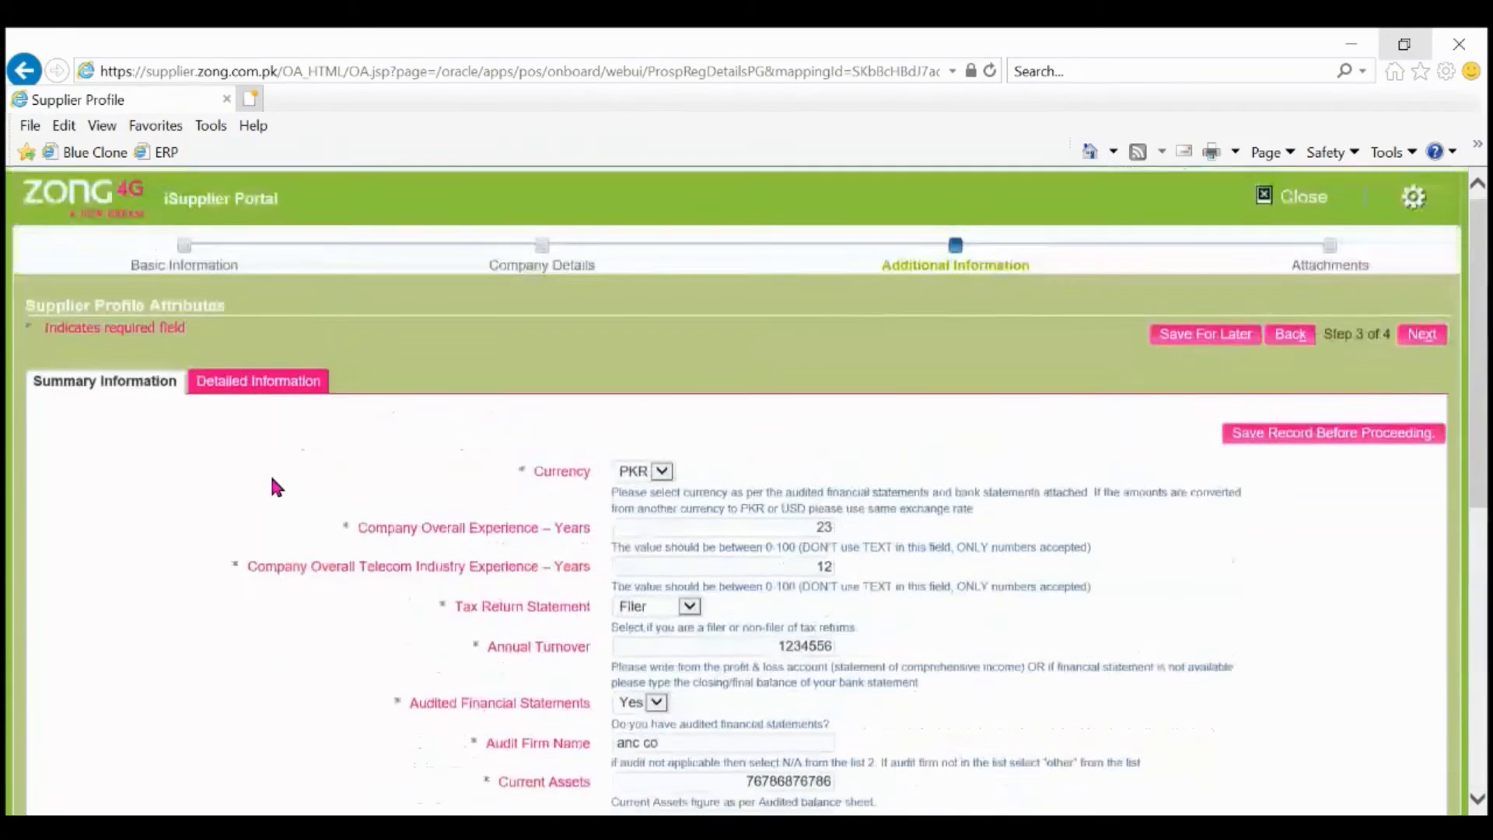
# On Detailed Information, tick Source of Reference and add a second Product & Services Category row.
pyautogui.click(270, 401)
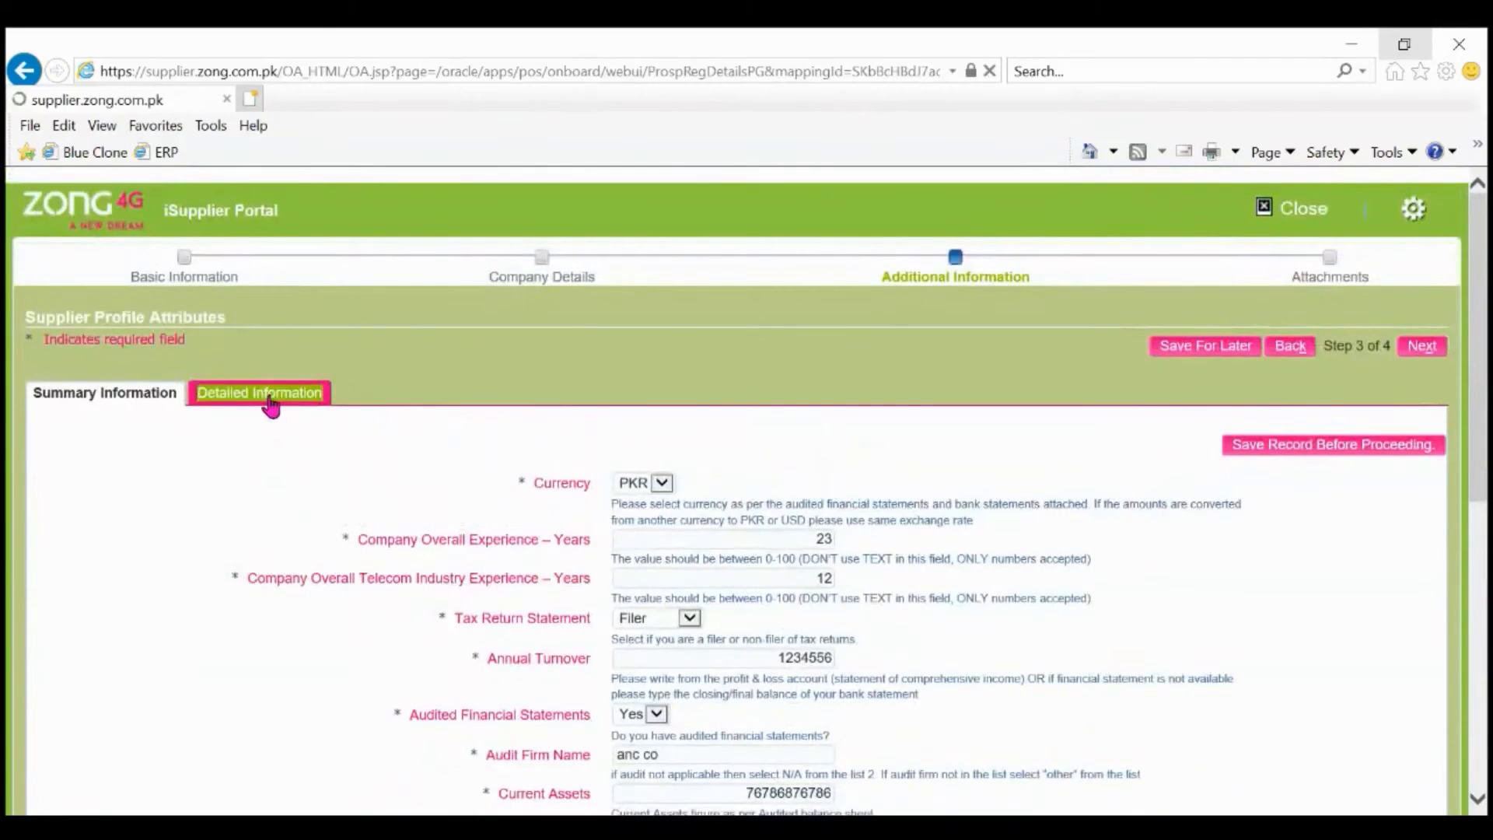
pyautogui.scroll(-3, 918, 401)
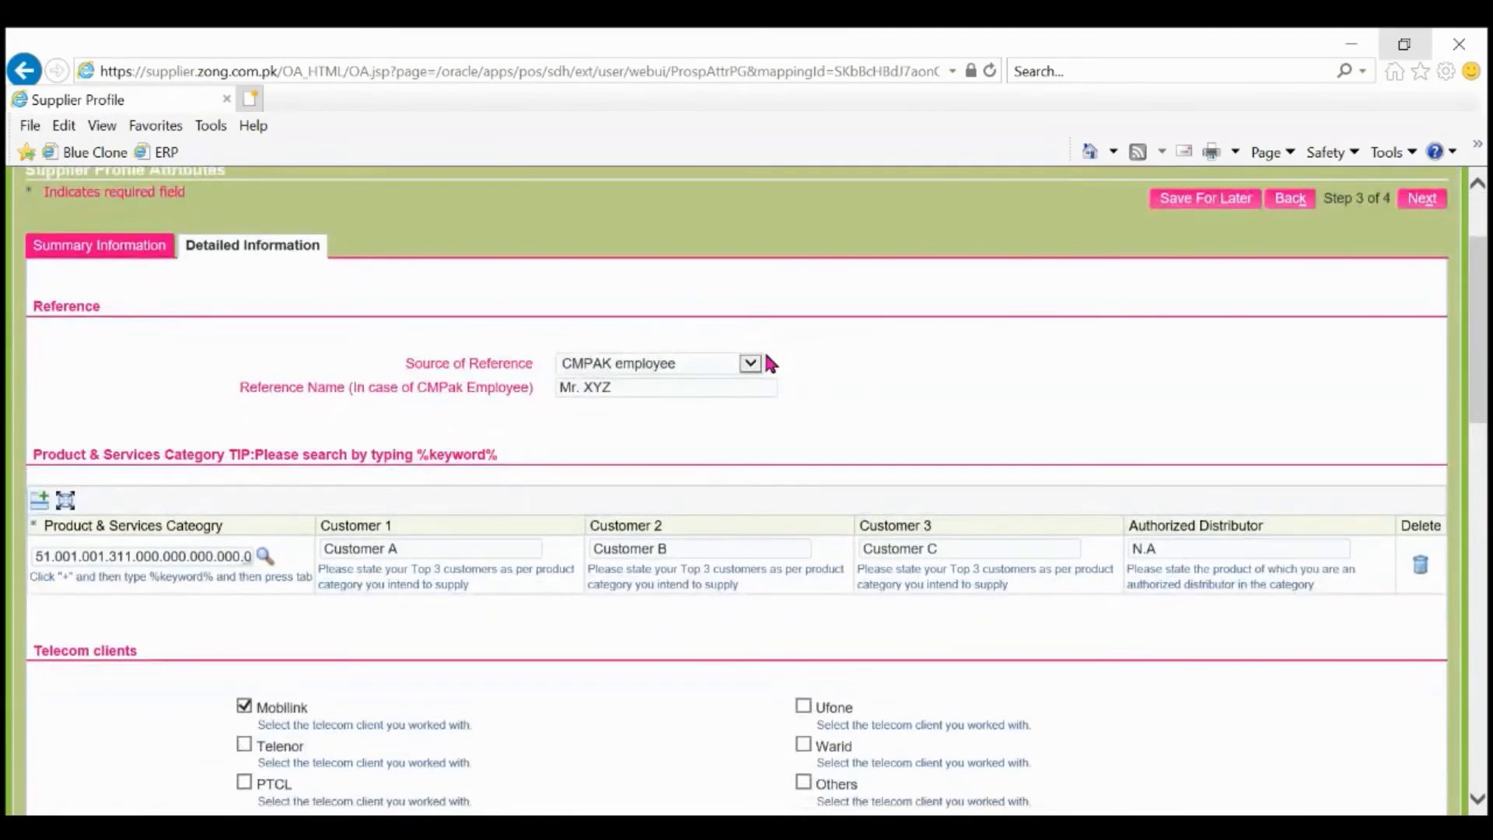
pyautogui.click(760, 362)
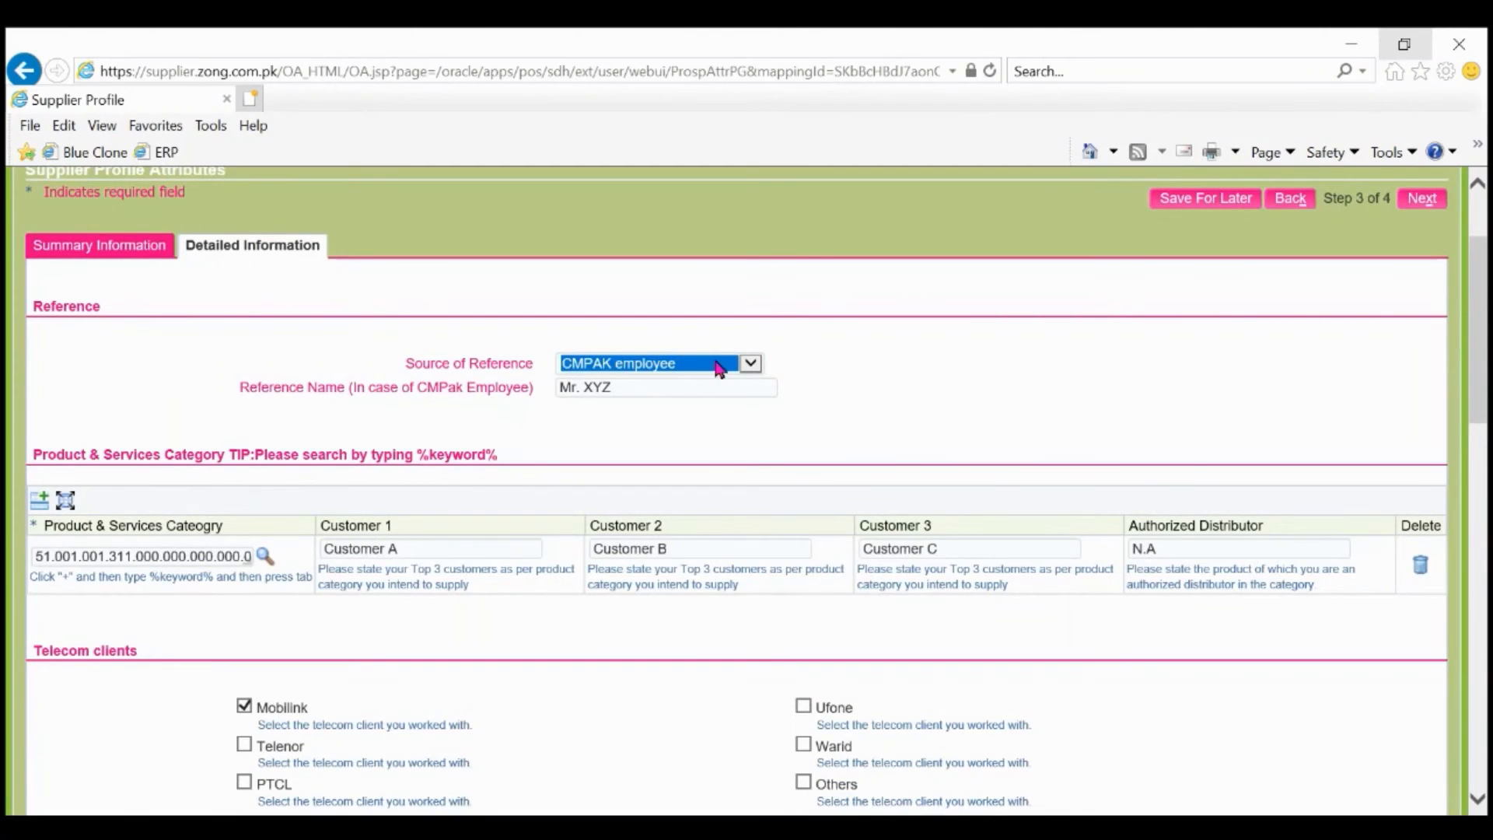
pyautogui.scroll(-3, 414, 385)
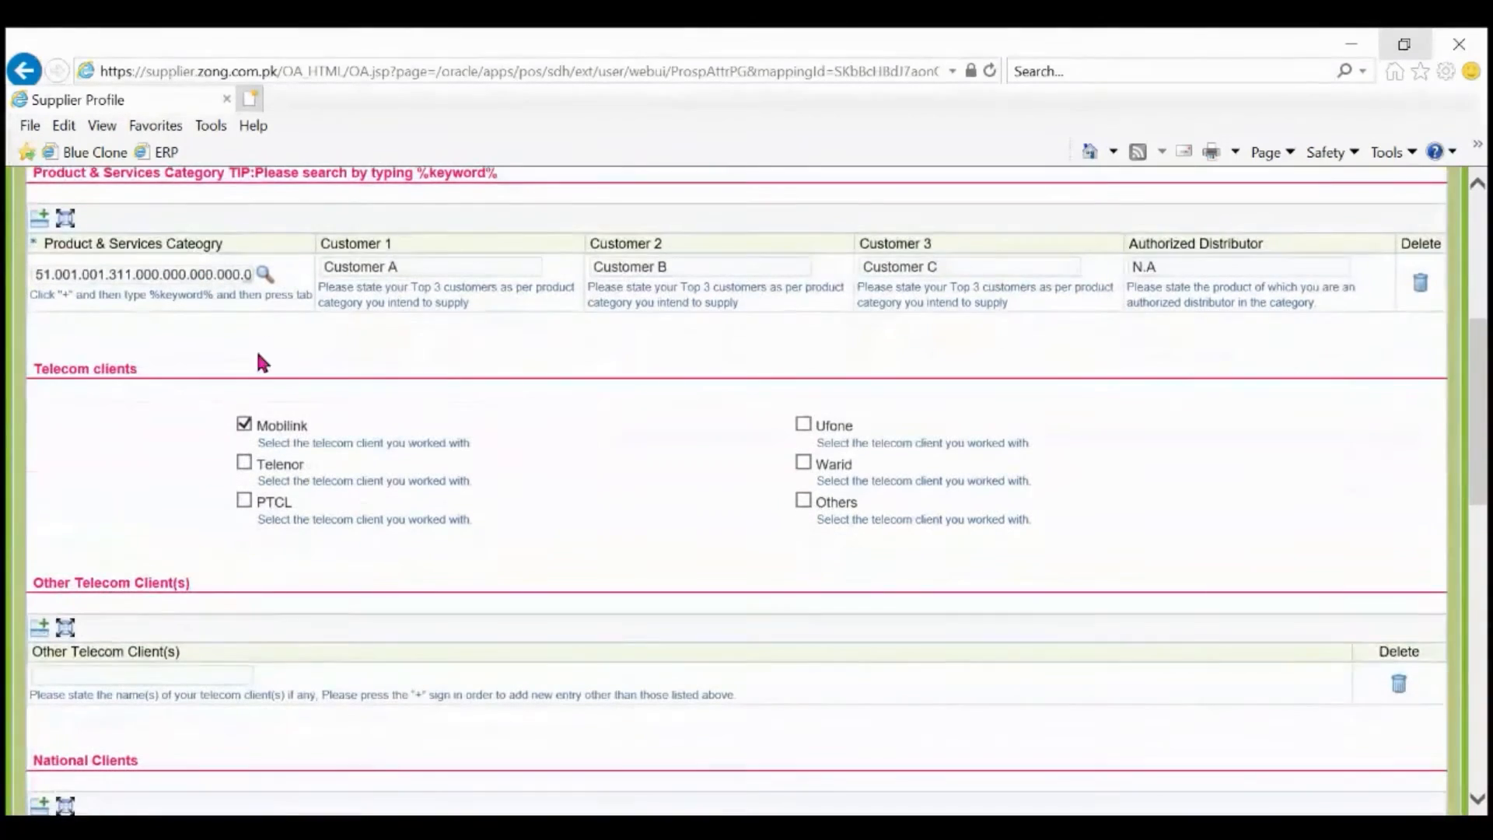
pyautogui.scroll(1, 235, 336)
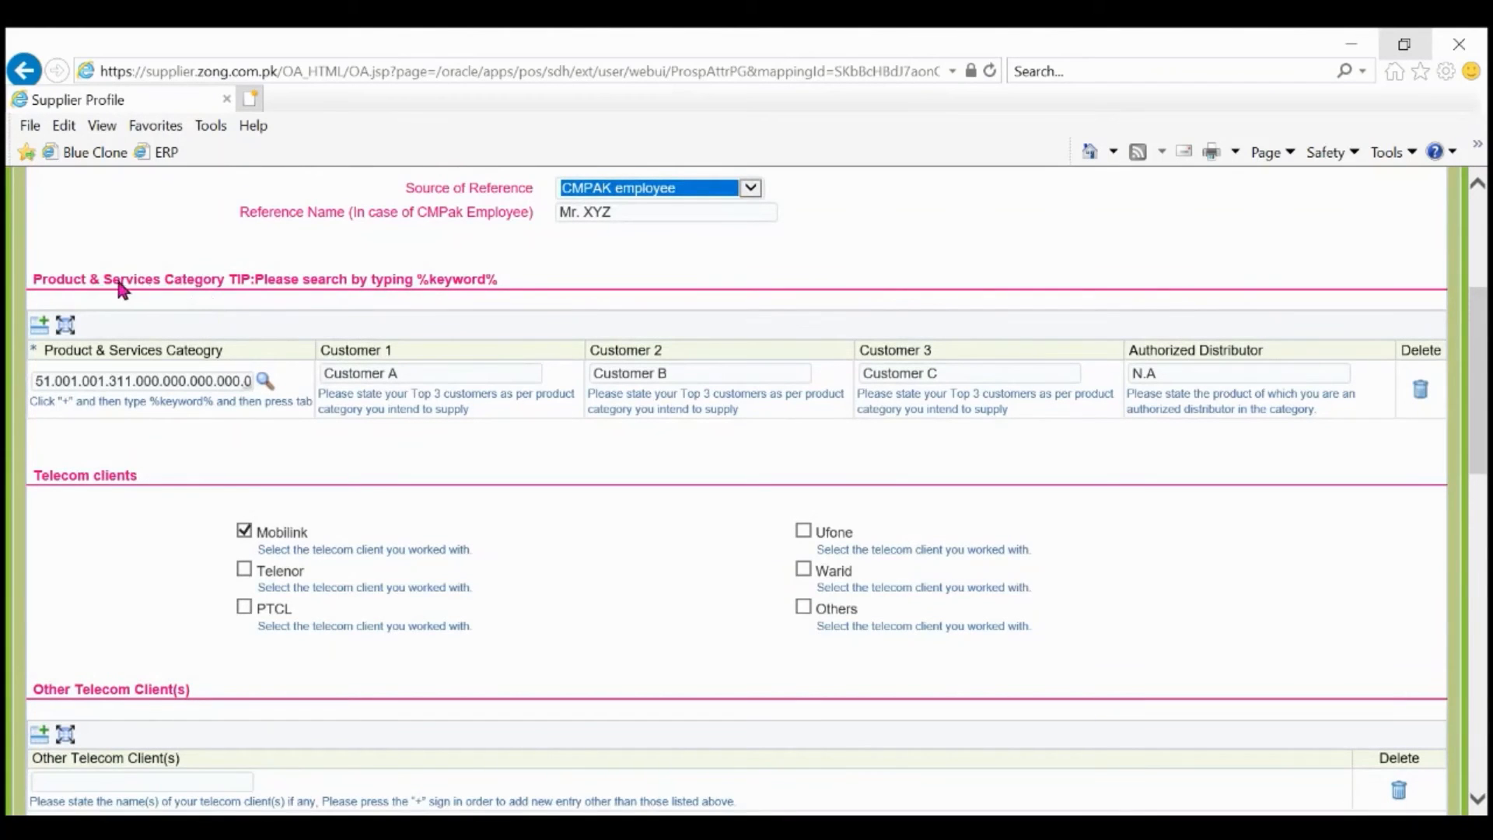
pyautogui.click(40, 329)
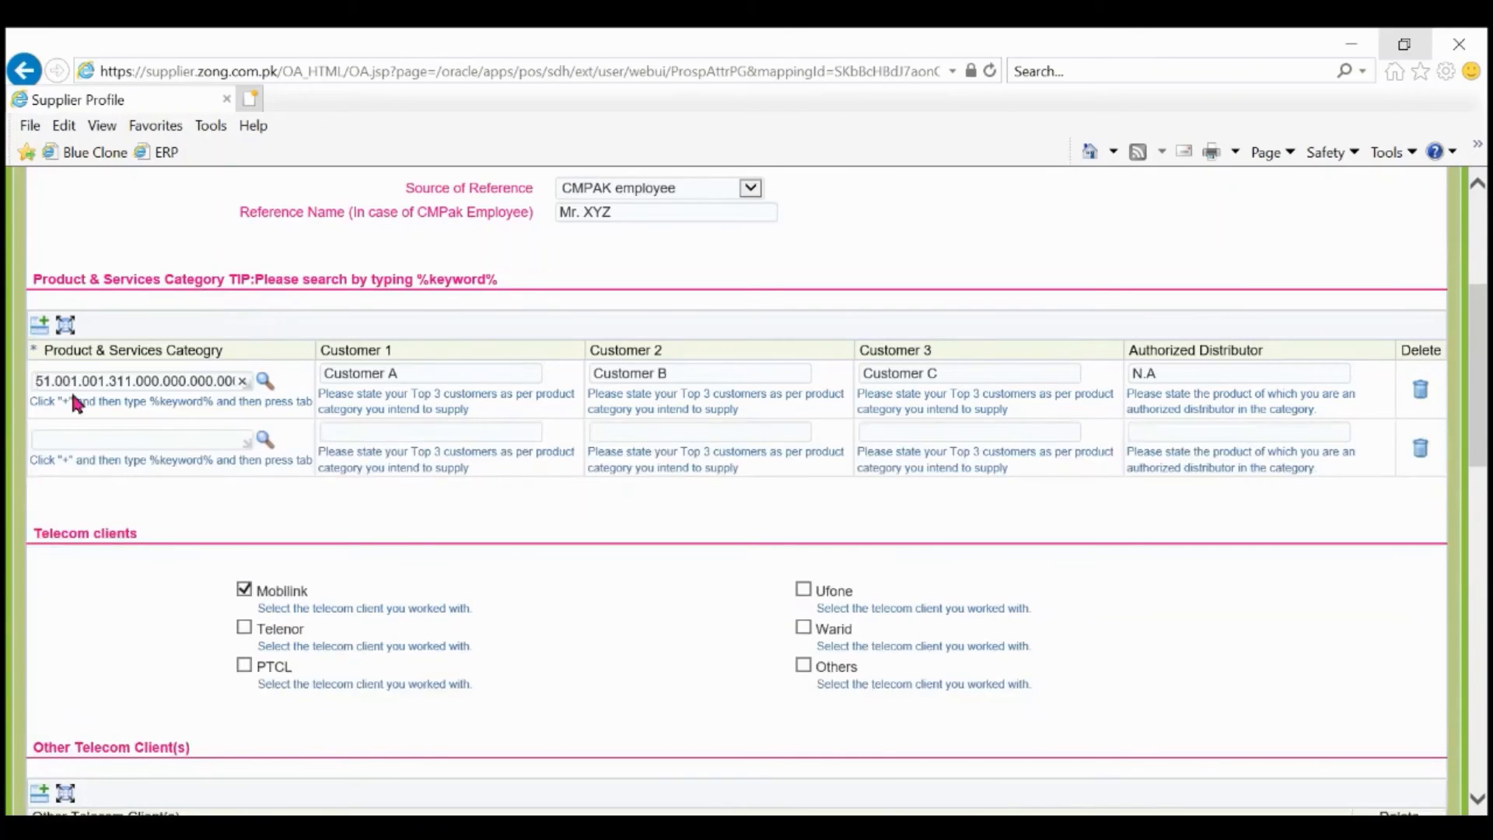
# Pick row 2's category and enter customers jkhjkh, sdsasd, jhjkjkjh with distributor NA.
pyautogui.click(263, 440)
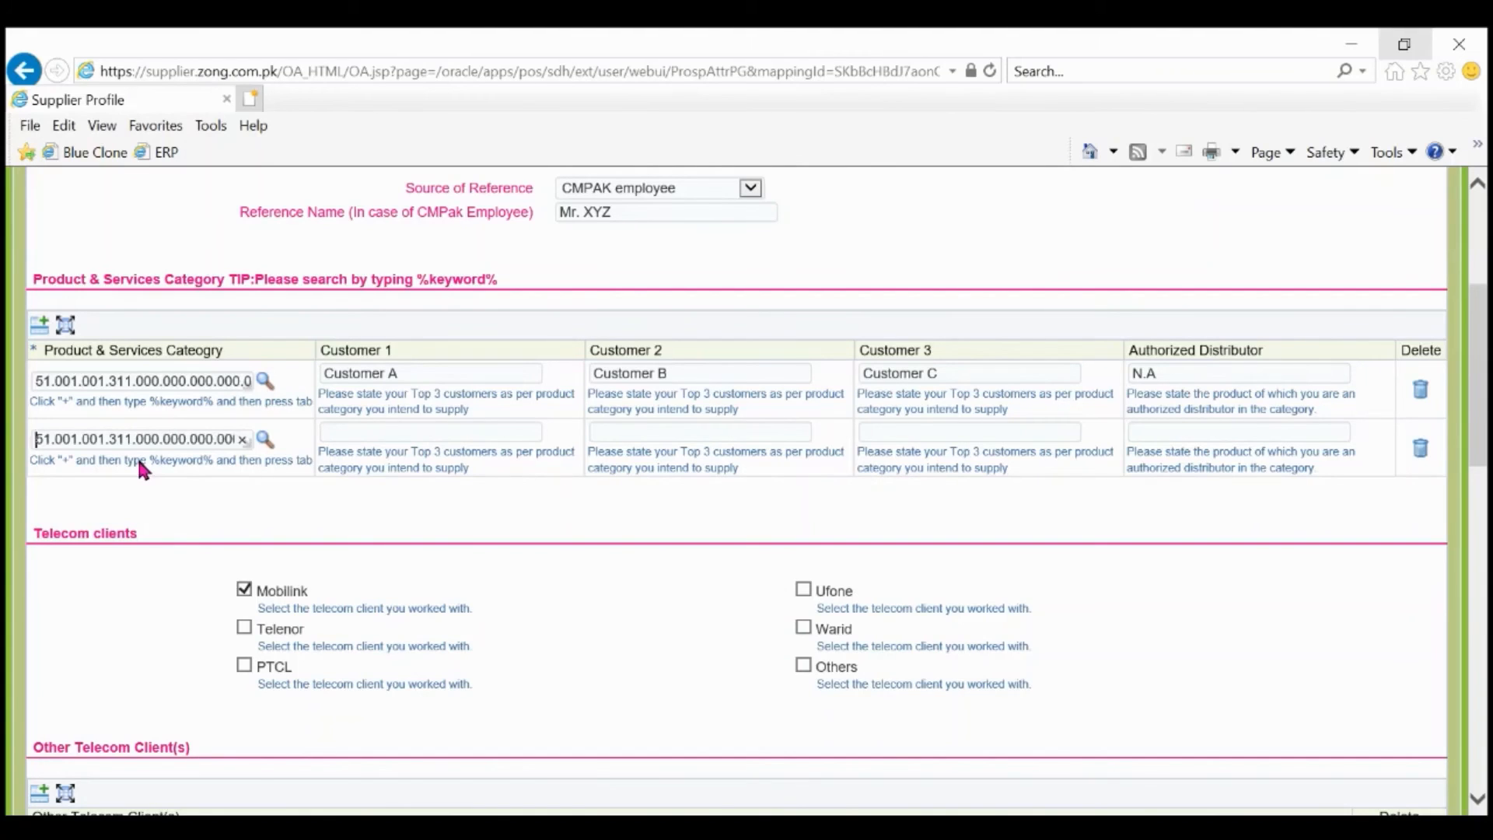
pyautogui.click(447, 434)
pyautogui.write('jkhjkh')
pyautogui.press('Tab')
pyautogui.write('sdsasd')
pyautogui.press('Tab')
pyautogui.write('jhjkjkjh')
pyautogui.press('Tab')
pyautogui.write('NA')
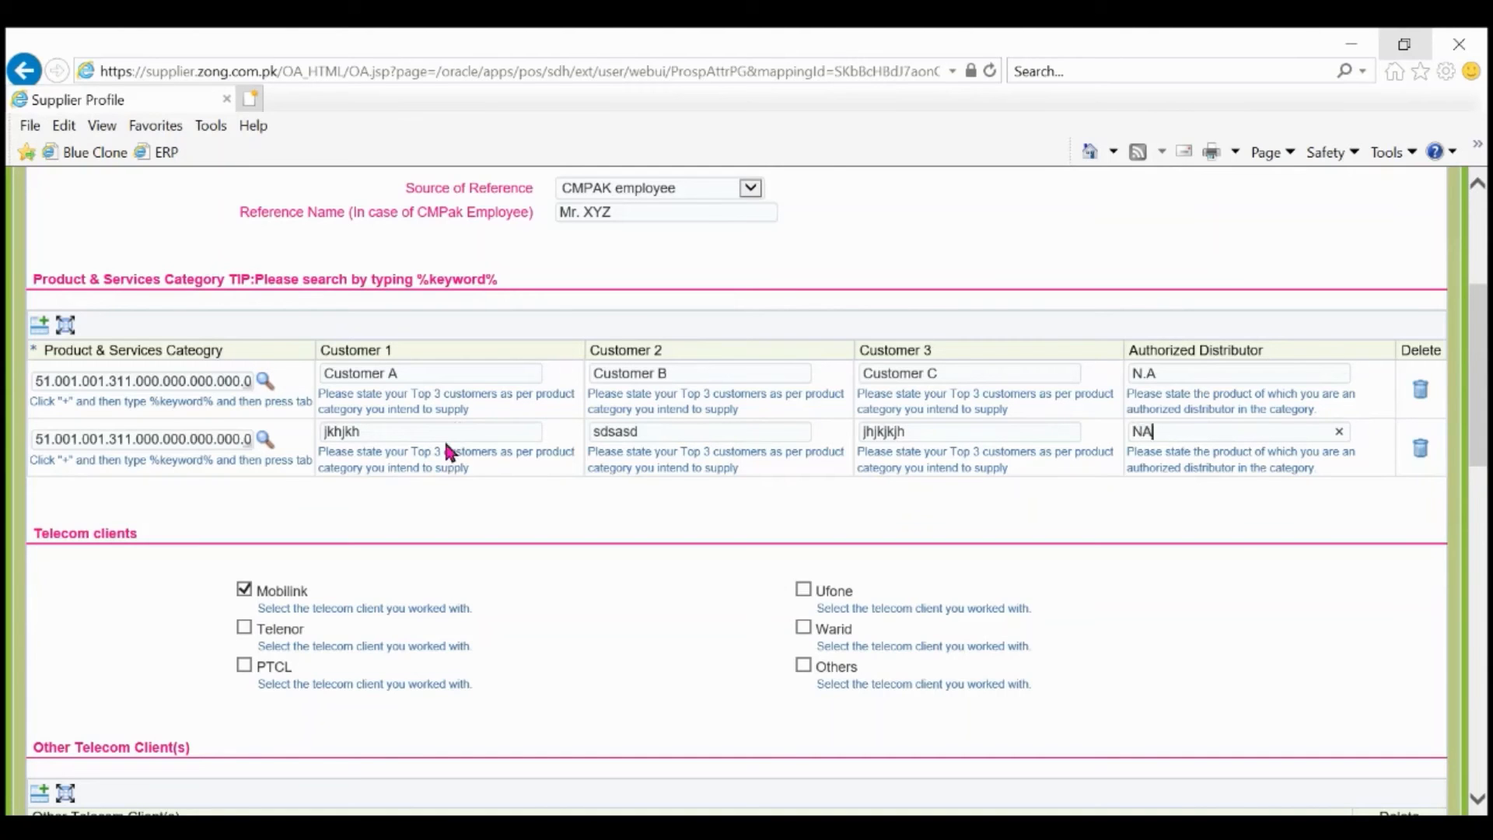
pyautogui.scroll(-4, 471, 559)
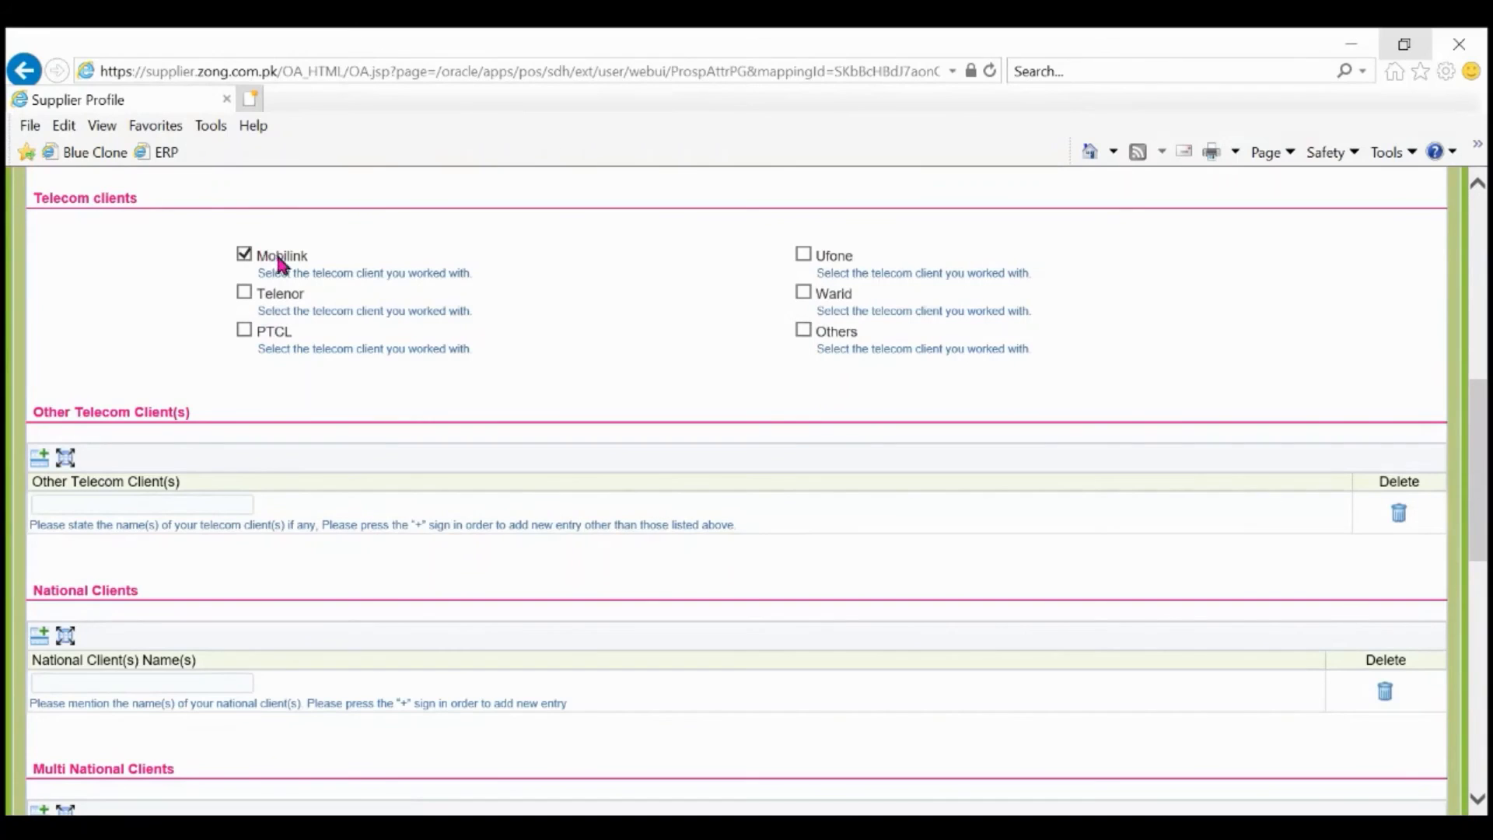
# Tick Telenor as a telecom client and delete the empty Other Telecom row.
pyautogui.click(248, 293)
pyautogui.scroll(-2, 302, 403)
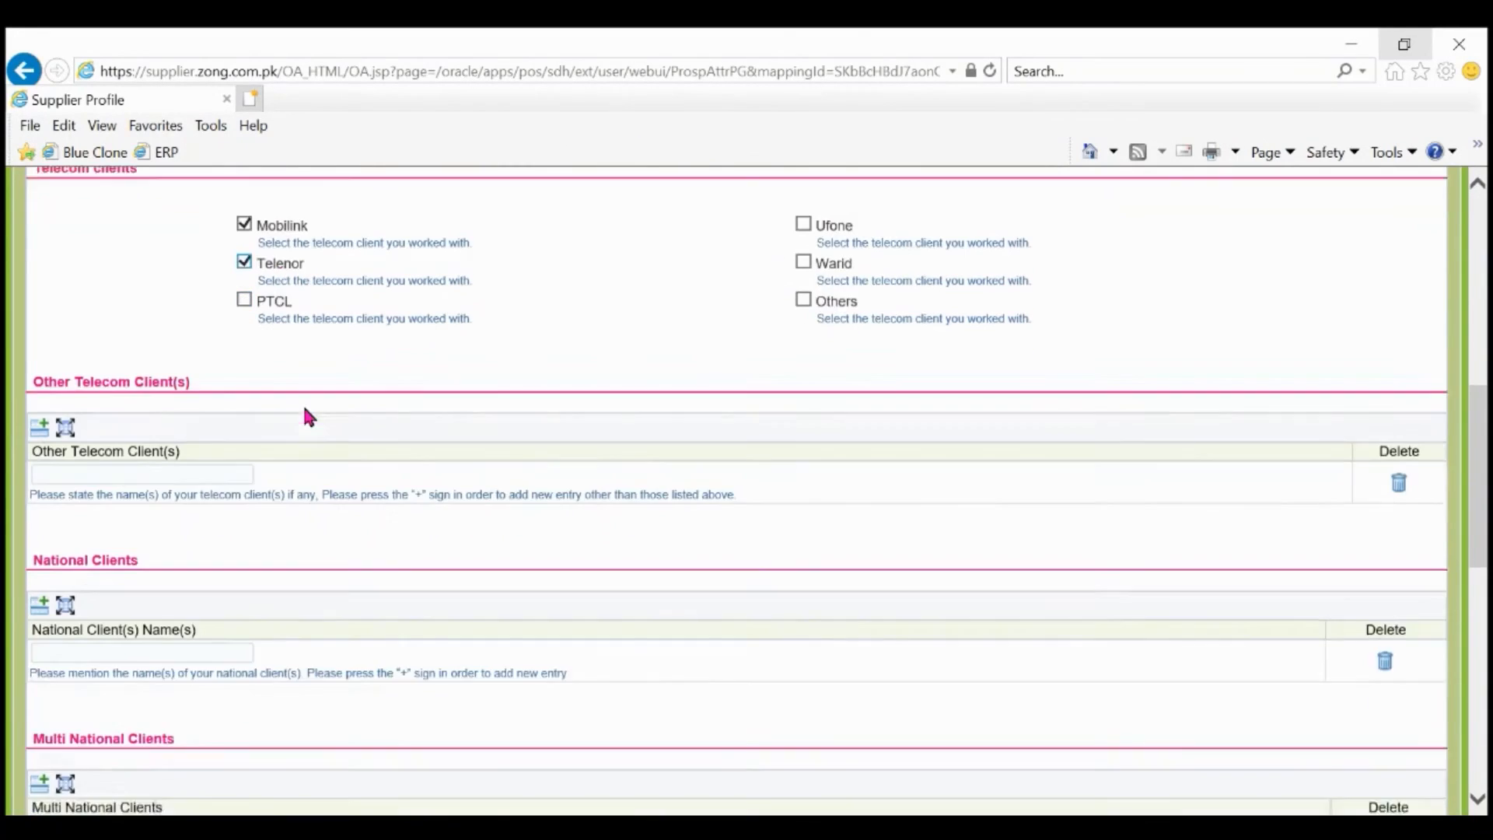
pyautogui.scroll(-2, 304, 411)
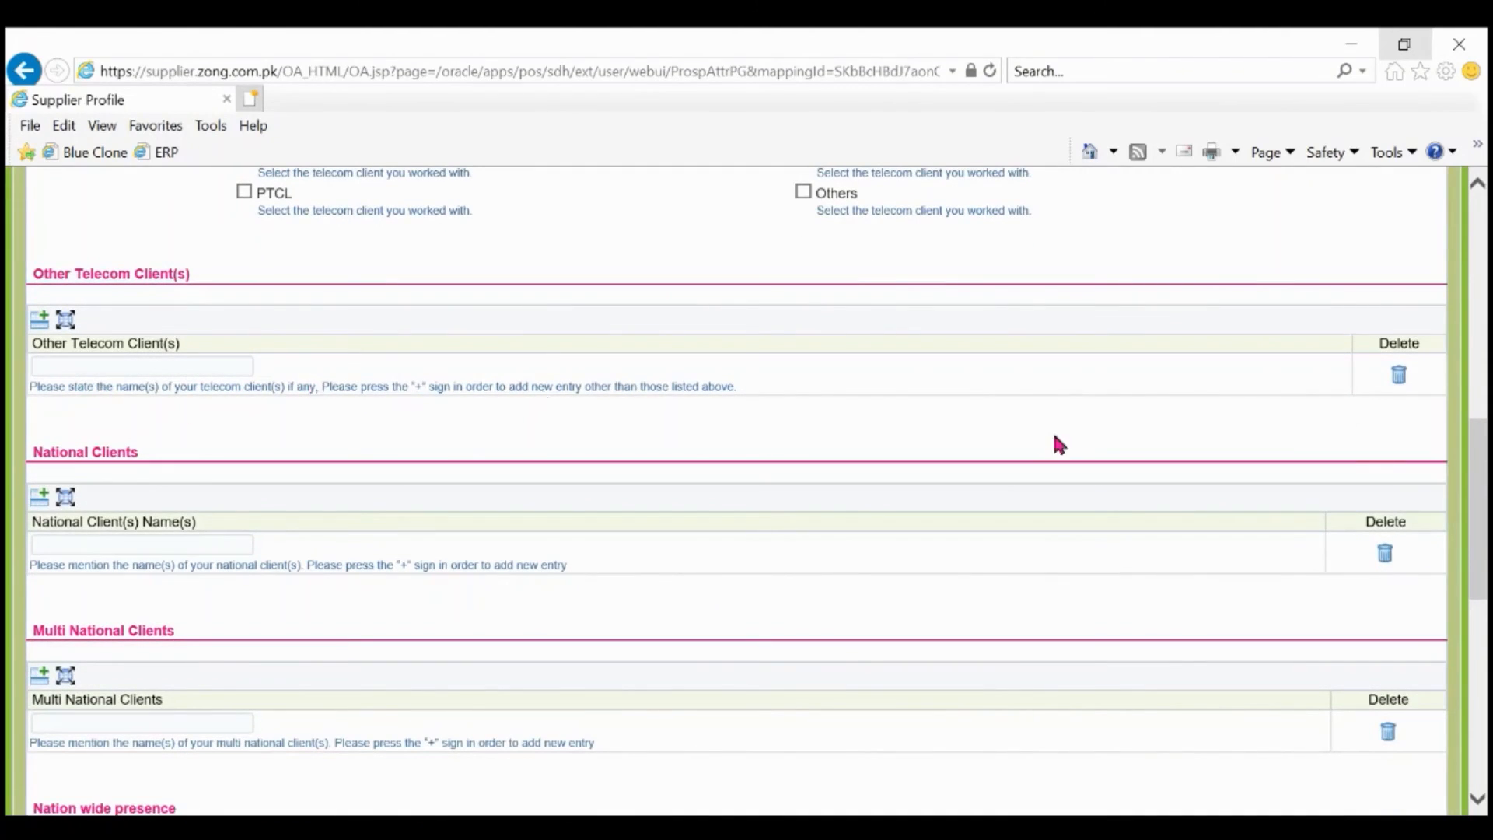
pyautogui.click(1397, 379)
pyautogui.scroll(-1, 575, 457)
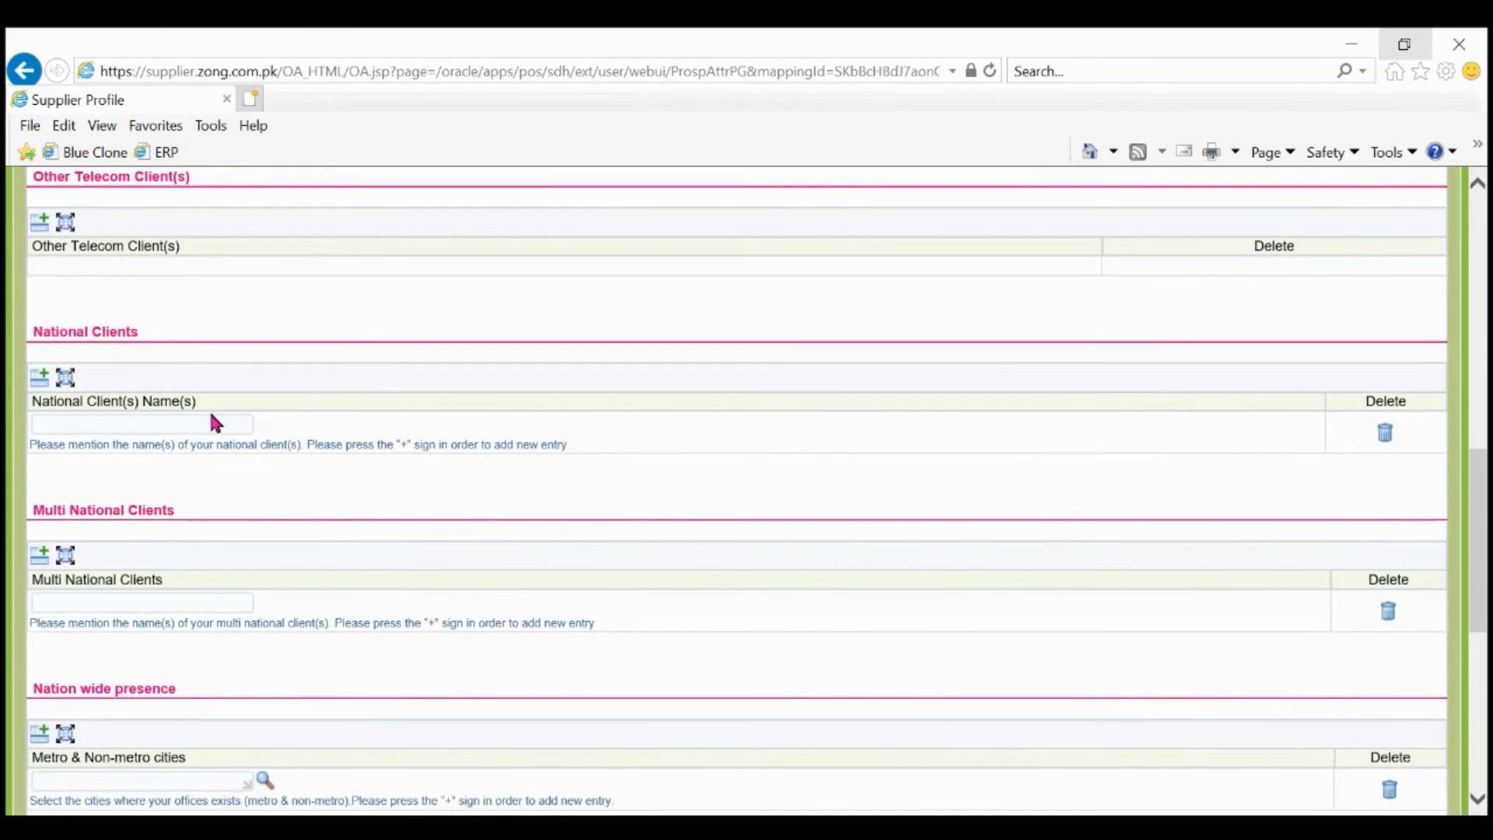
# Add national clients Hall and co and Pepsi co.
pyautogui.click(146, 419)
pyautogui.write('SN')
pyautogui.press('BackSpace')
pyautogui.press('BackSpace')
pyautogui.write('Hall and co')
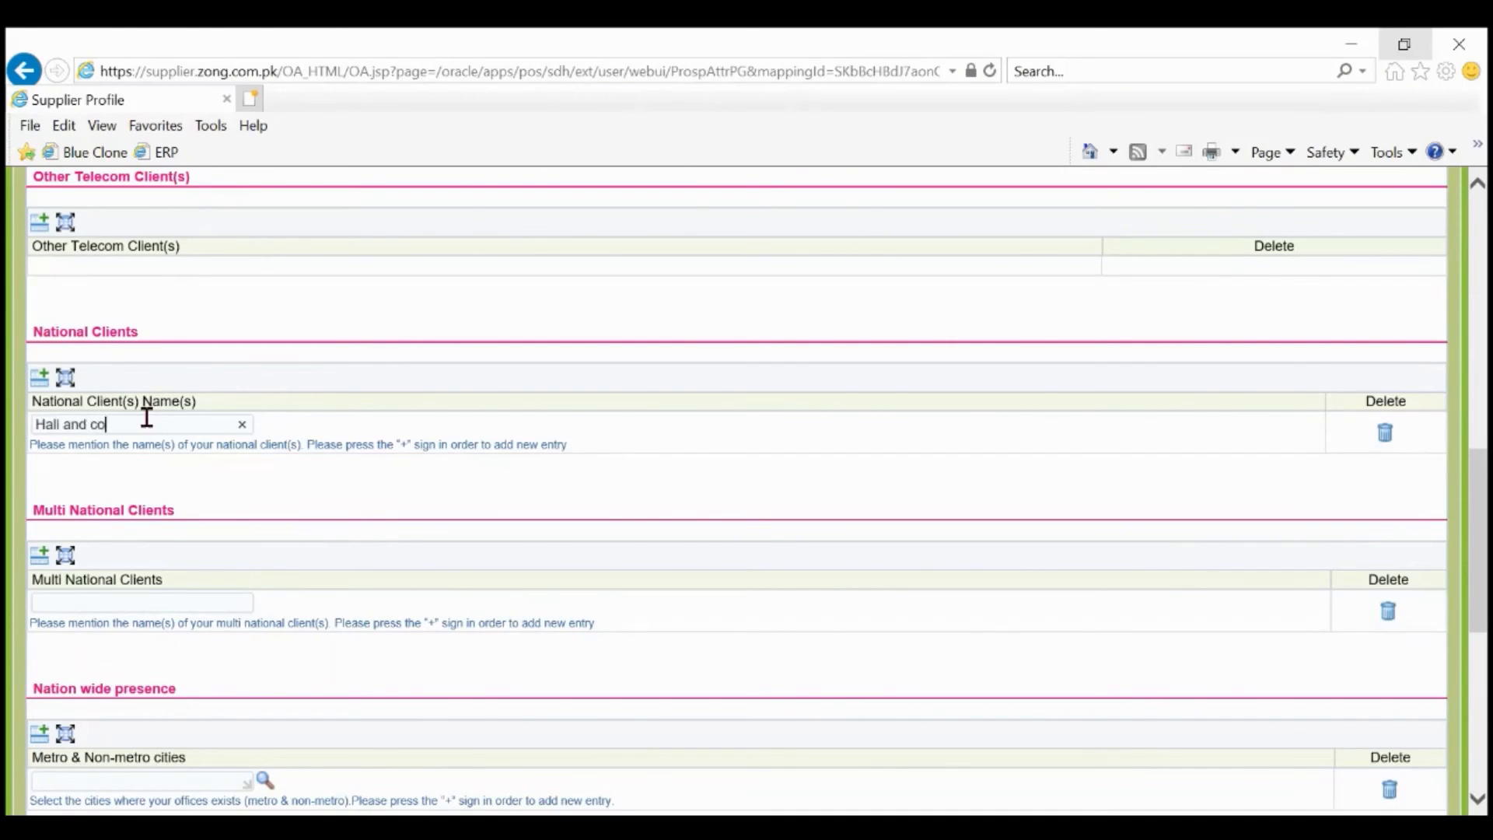
pyautogui.click(40, 384)
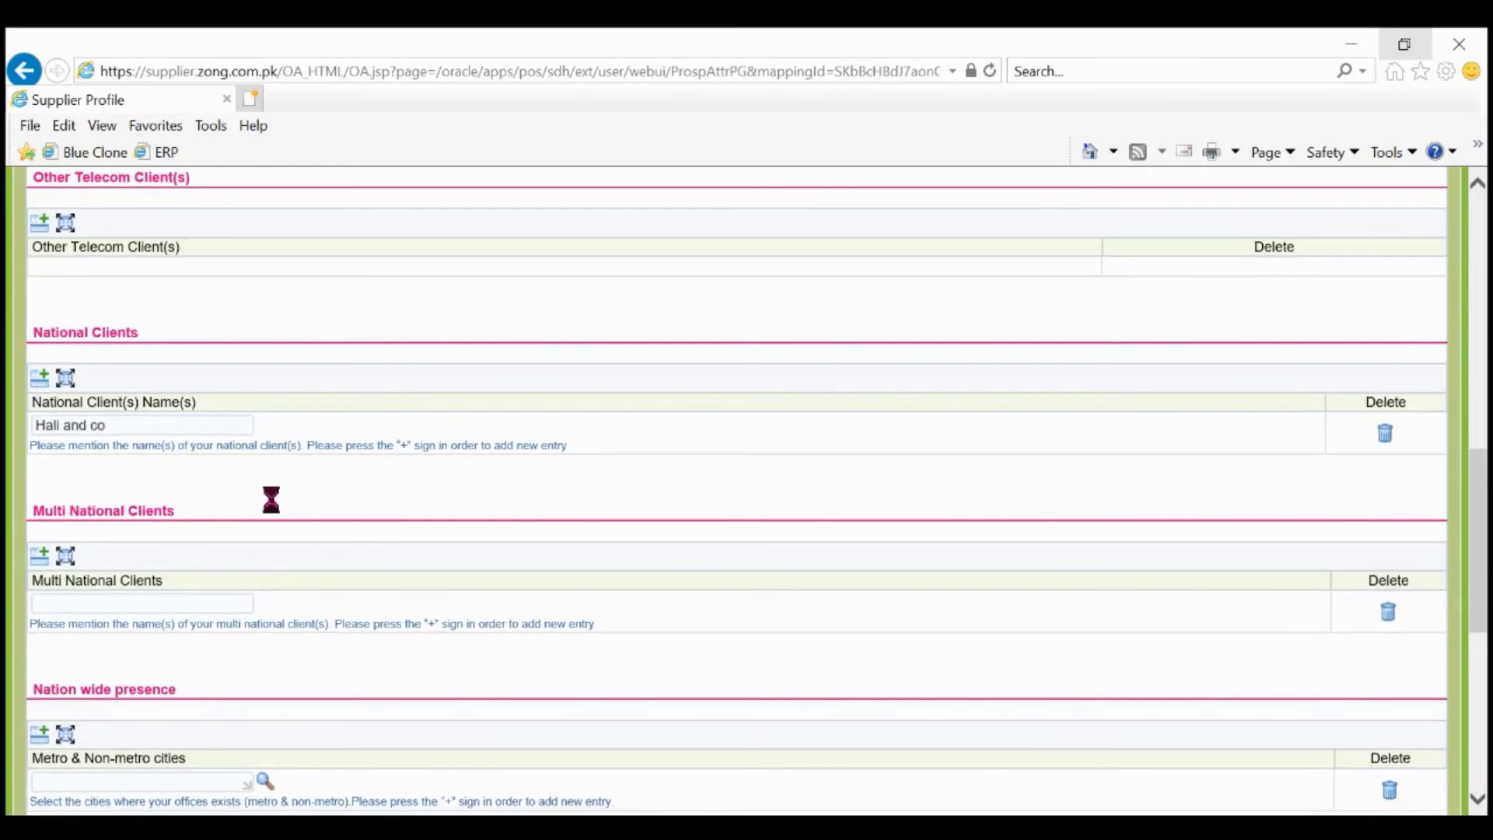
pyautogui.click(217, 466)
pyautogui.write('Pepso')
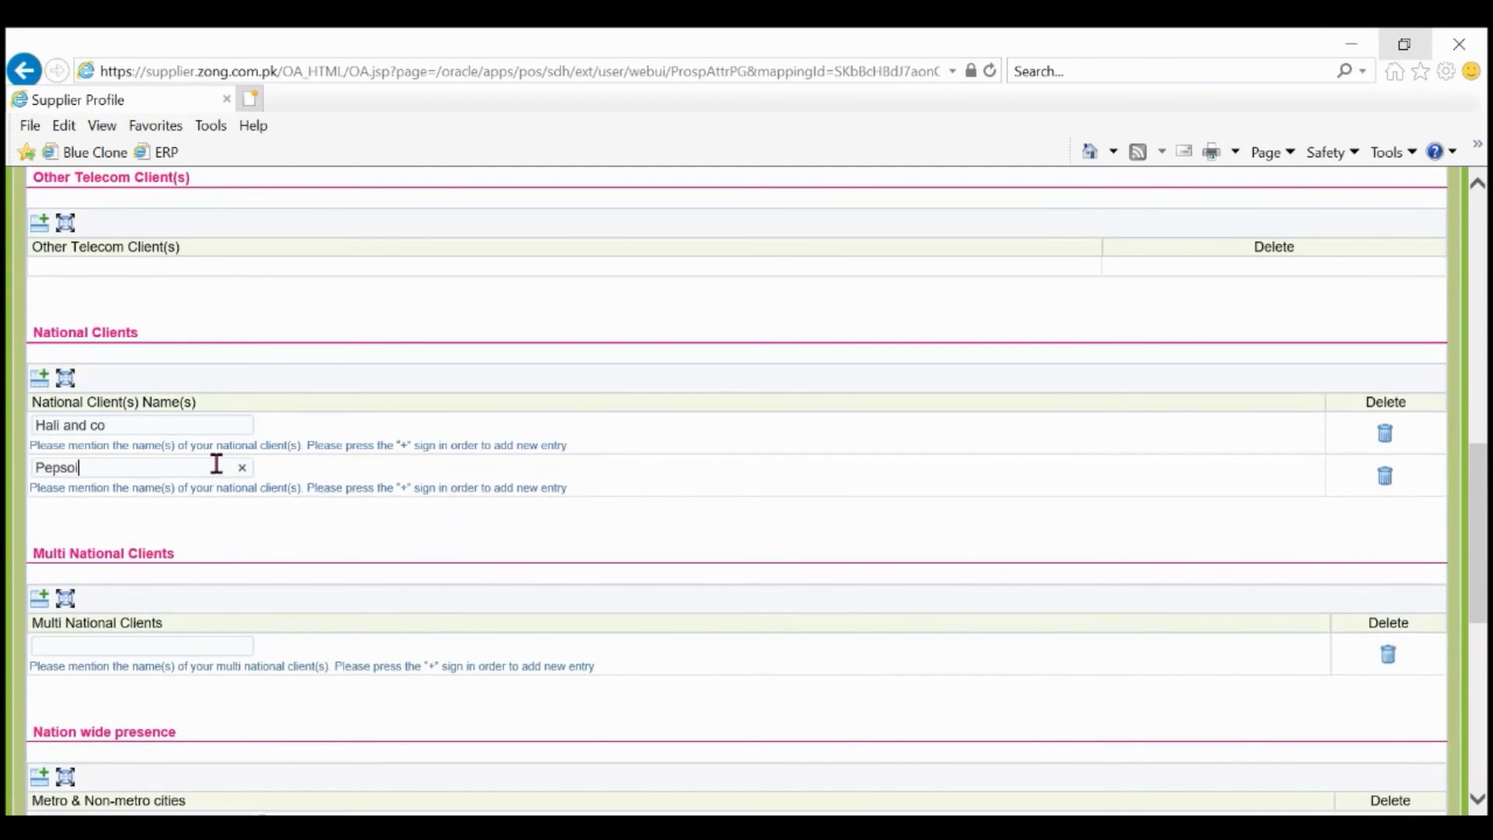
pyautogui.press('BackSpace')
pyautogui.write('i co')
# Enter xyz co as a multinational client and search cities with %Islamabad%.
pyautogui.scroll(-2, 430, 507)
pyautogui.click(176, 510)
pyautogui.write('xyz co')
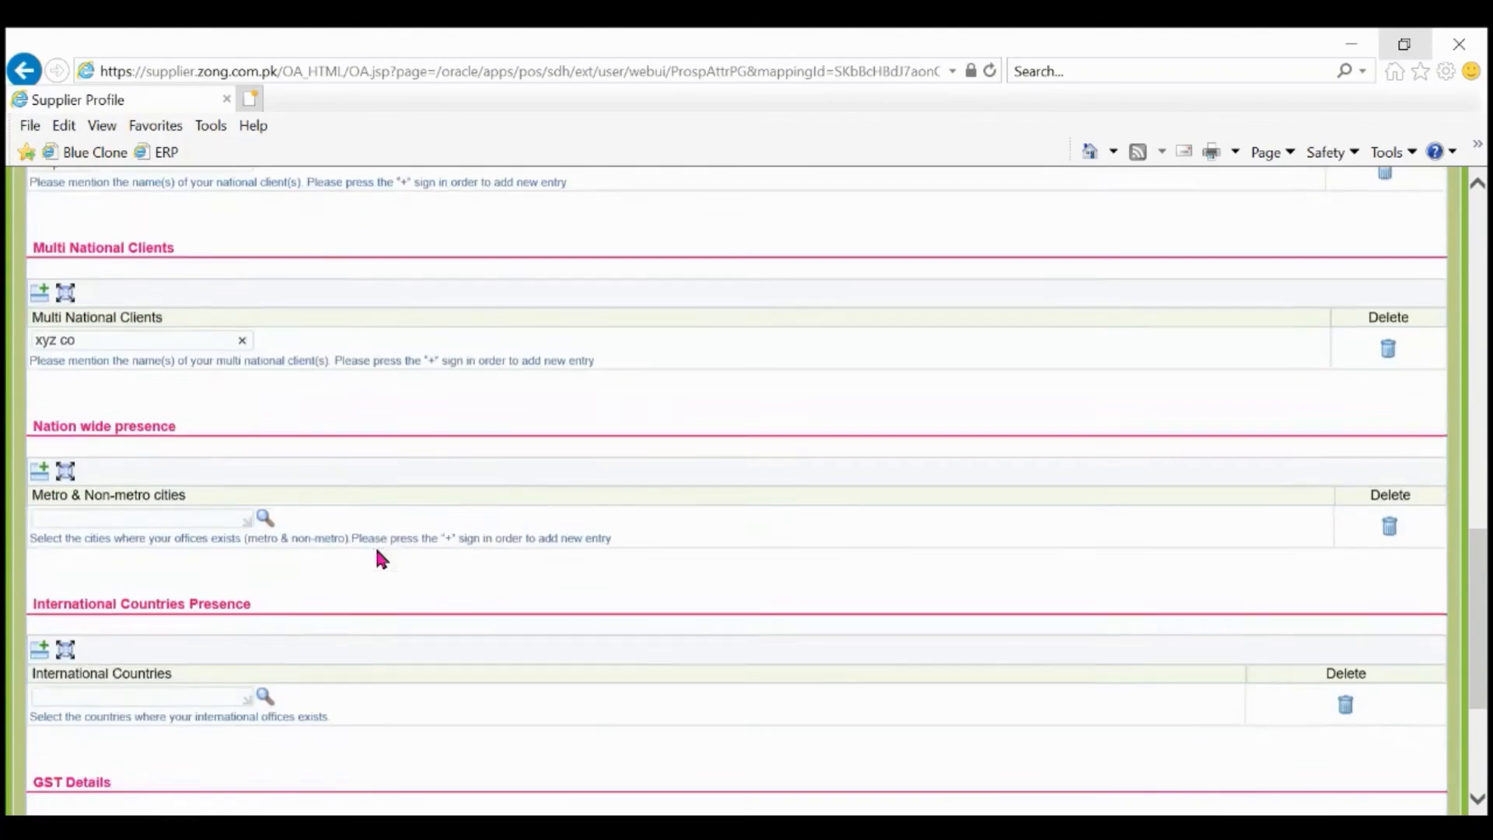
pyautogui.click(153, 519)
pyautogui.write('%%')
pyautogui.press('Left')
pyautogui.write('Islamabad')
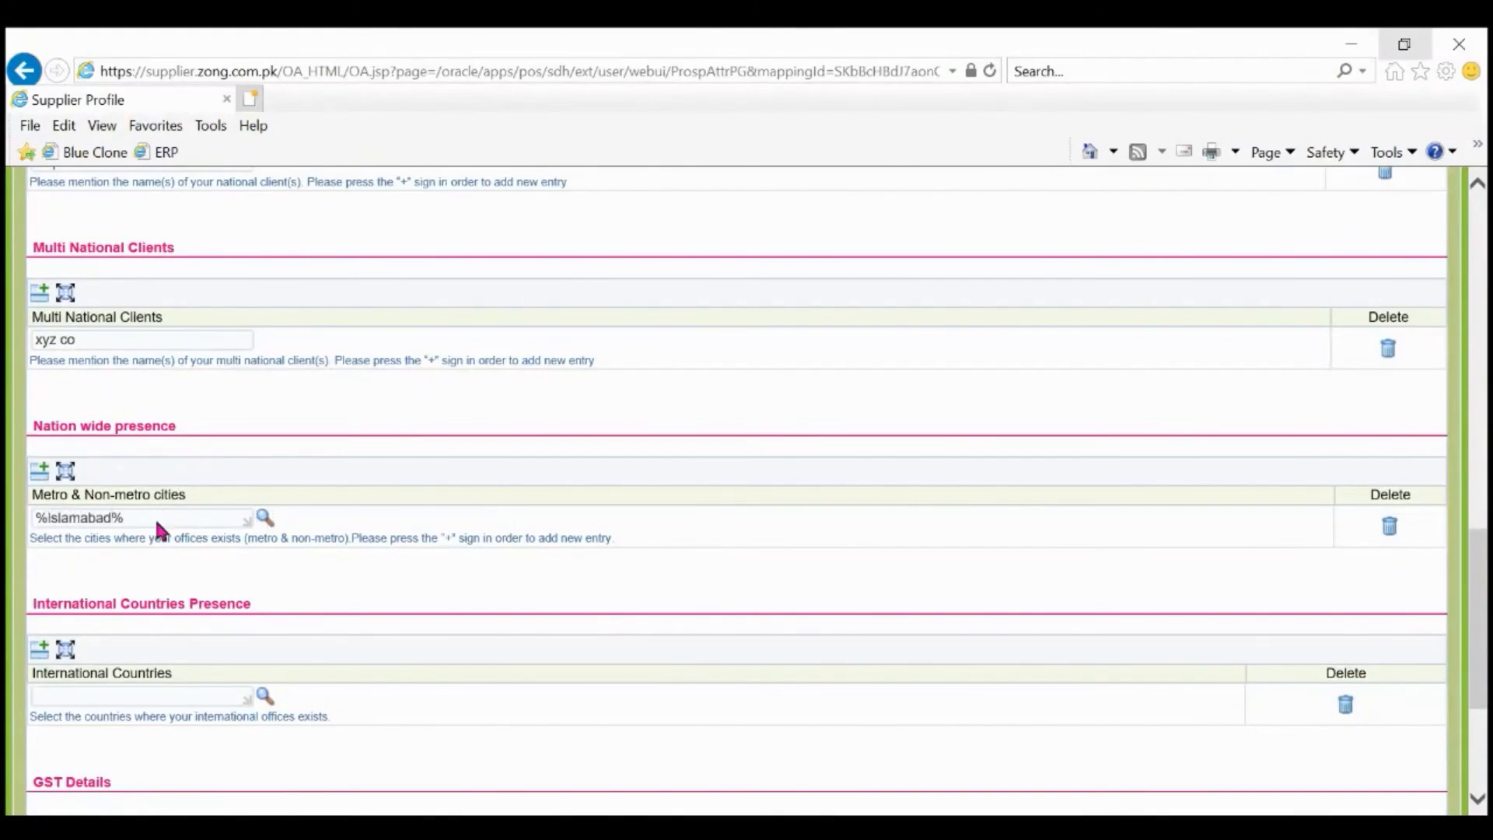
# Resolve Islamabad as office city, add Pakistan as international country, and proceed to Attachments.
pyautogui.click(481, 501)
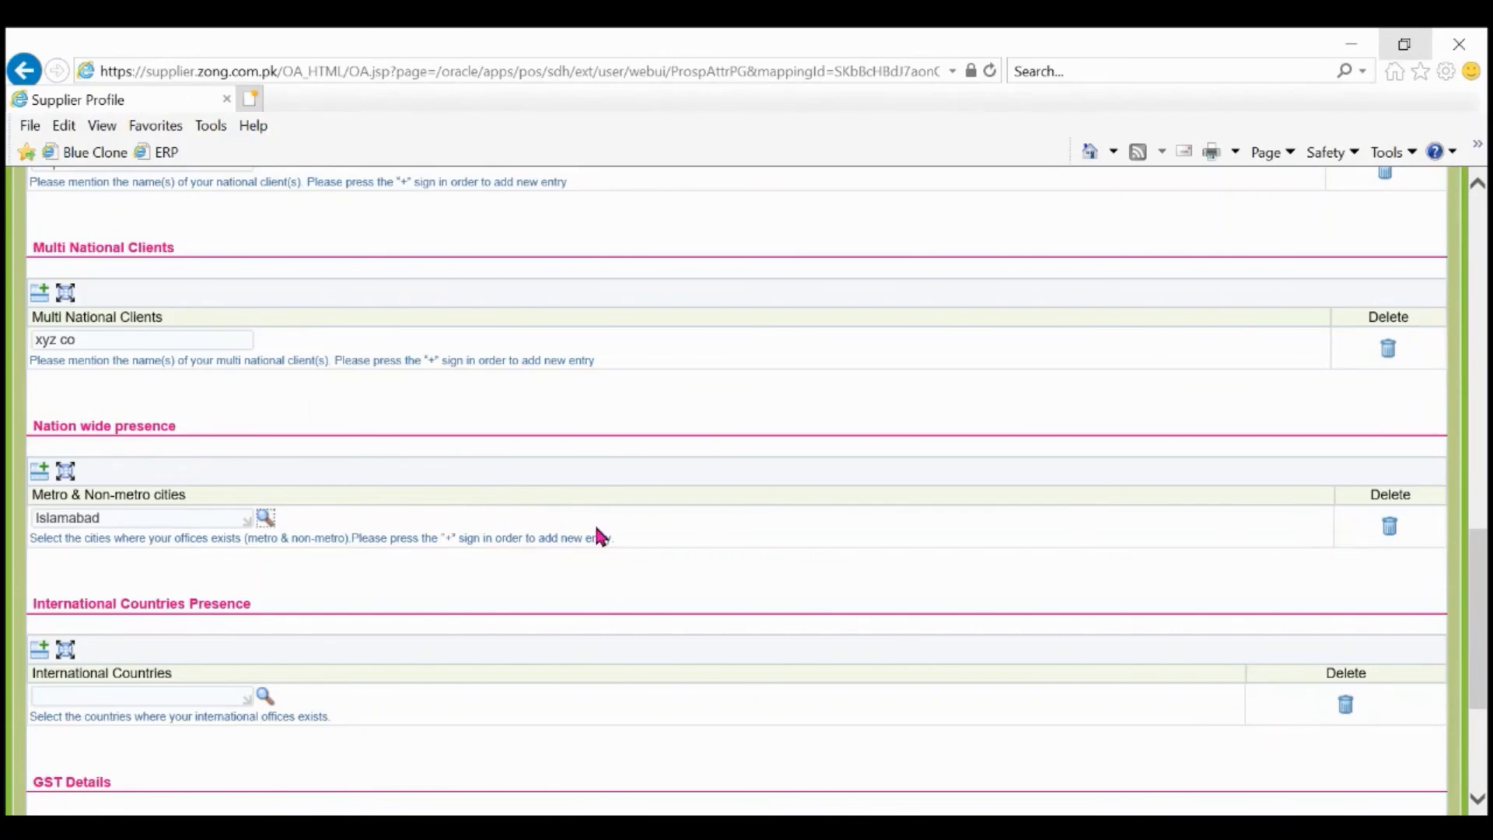
pyautogui.scroll(-2, 597, 535)
pyautogui.click(169, 548)
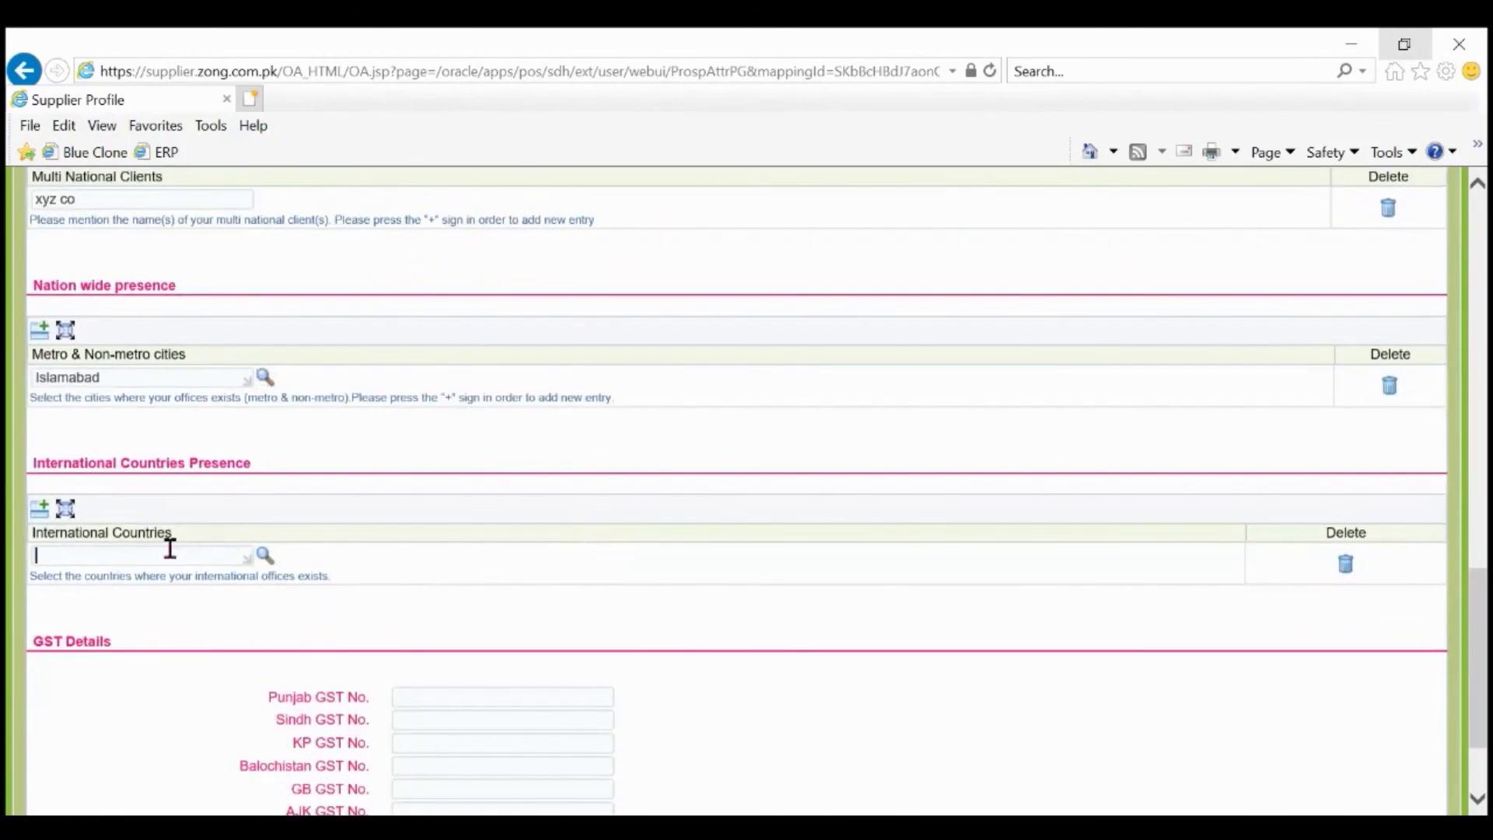
pyautogui.write('pakistan')
pyautogui.press('Tab')
pyautogui.scroll(-3, 739, 583)
pyautogui.click(1424, 762)
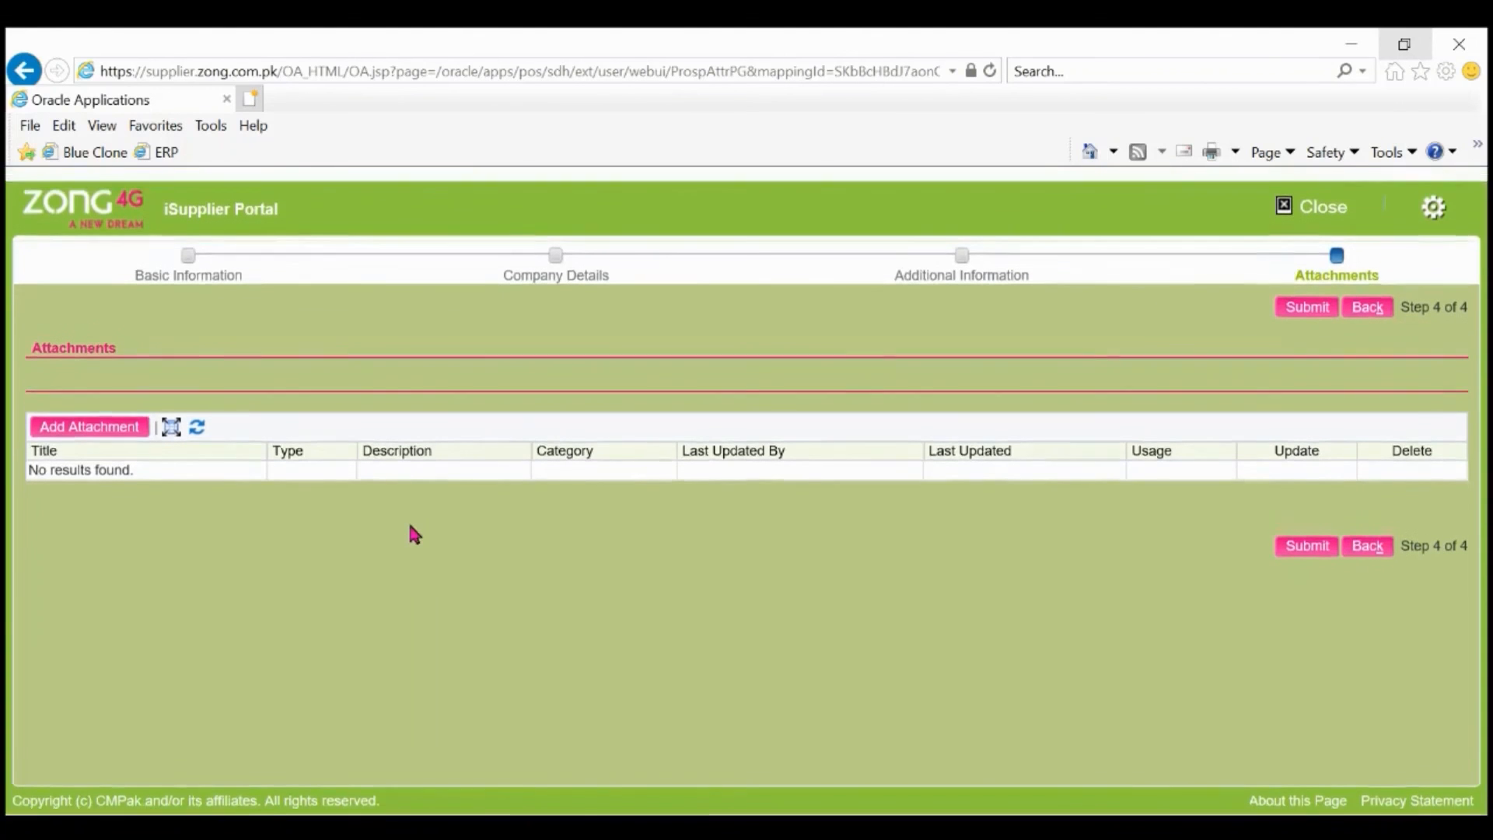
# Attach the Active Tax Payer List file with the title 'Active Tax payer list'.
pyautogui.click(132, 430)
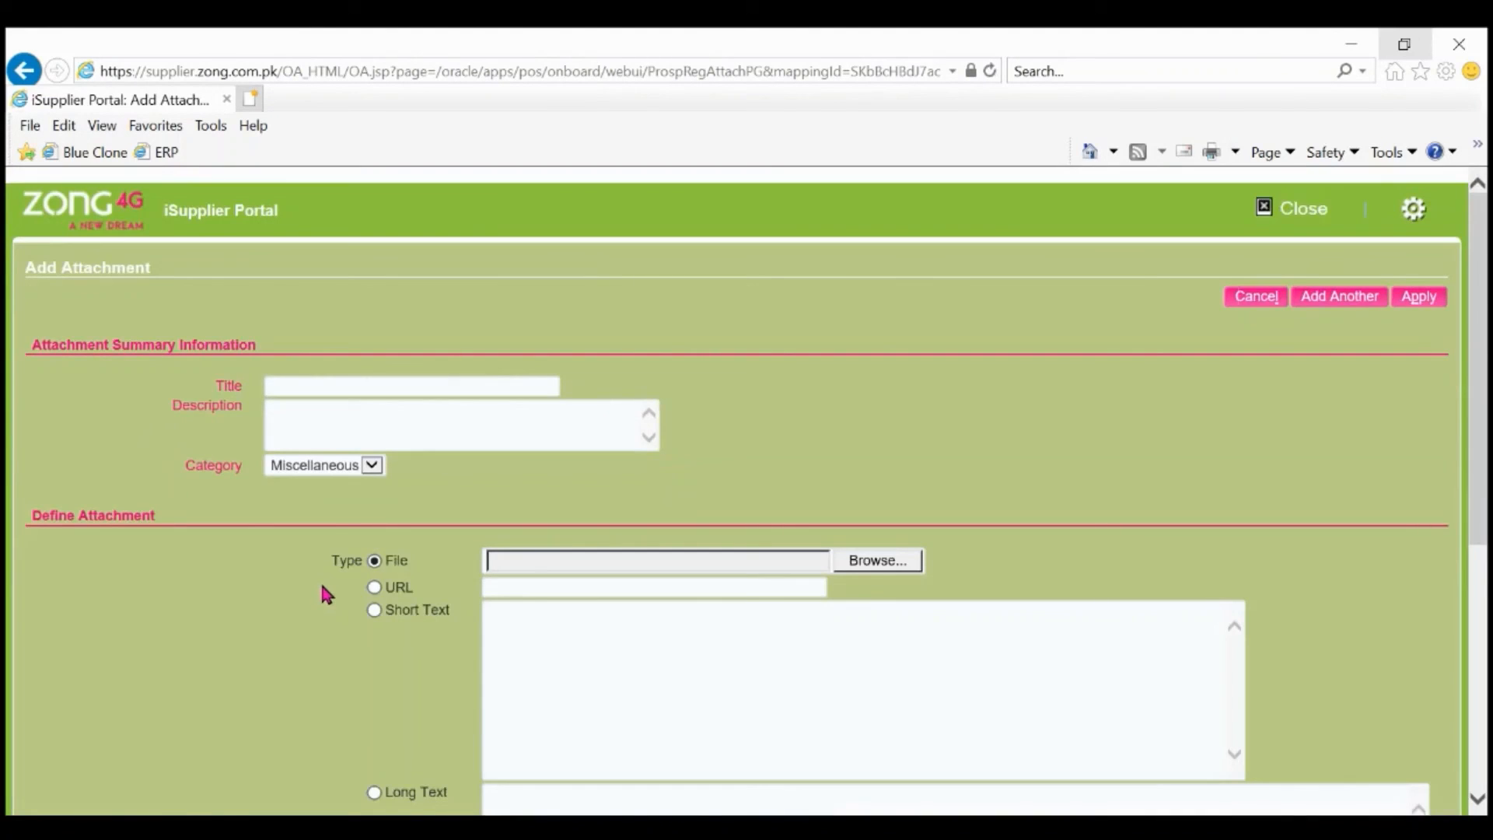
pyautogui.scroll(-2, 320, 583)
pyautogui.scroll(-1, 324, 591)
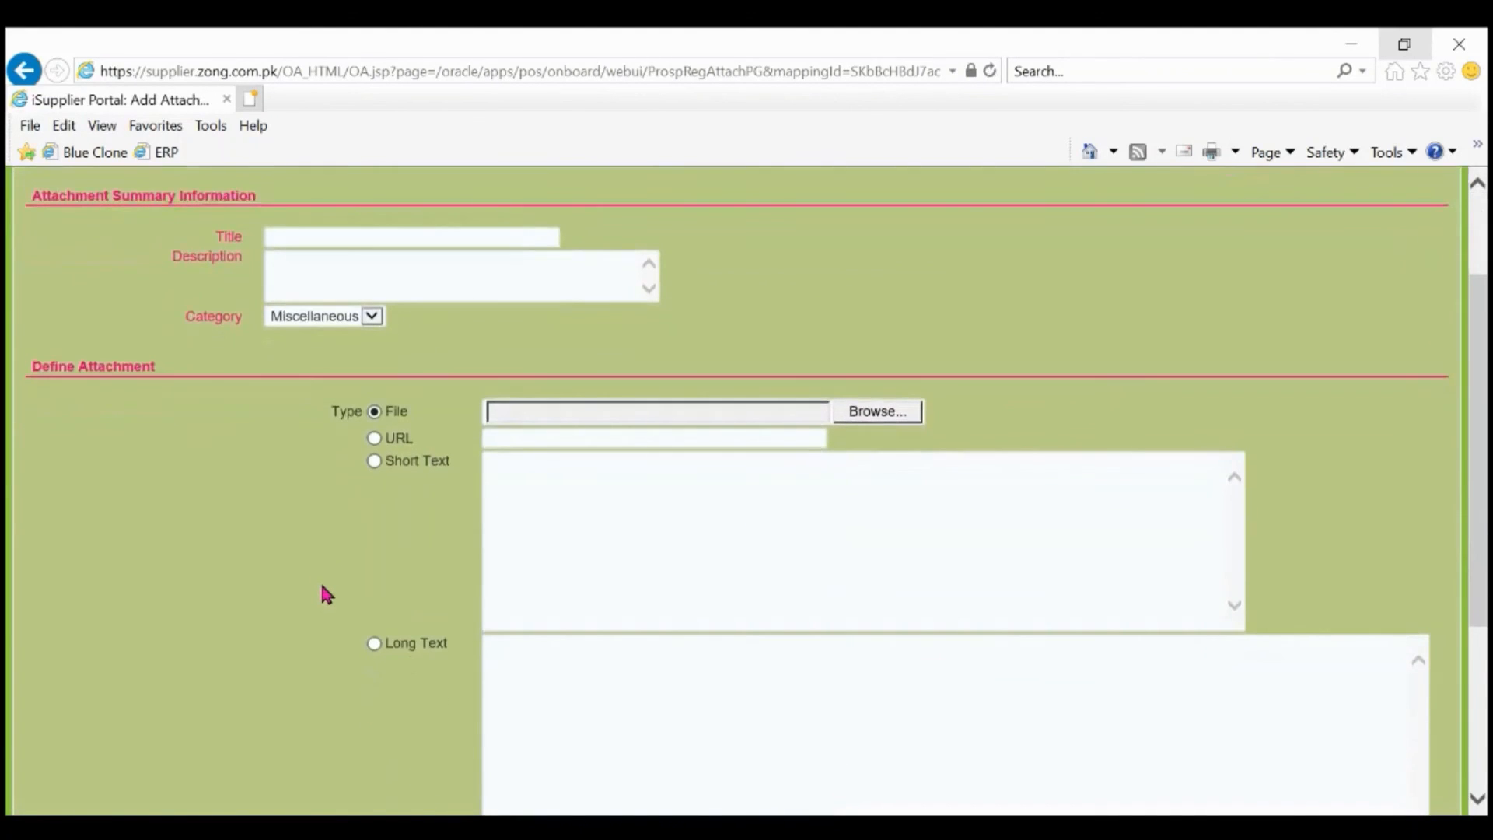
pyautogui.scroll(3, 322, 589)
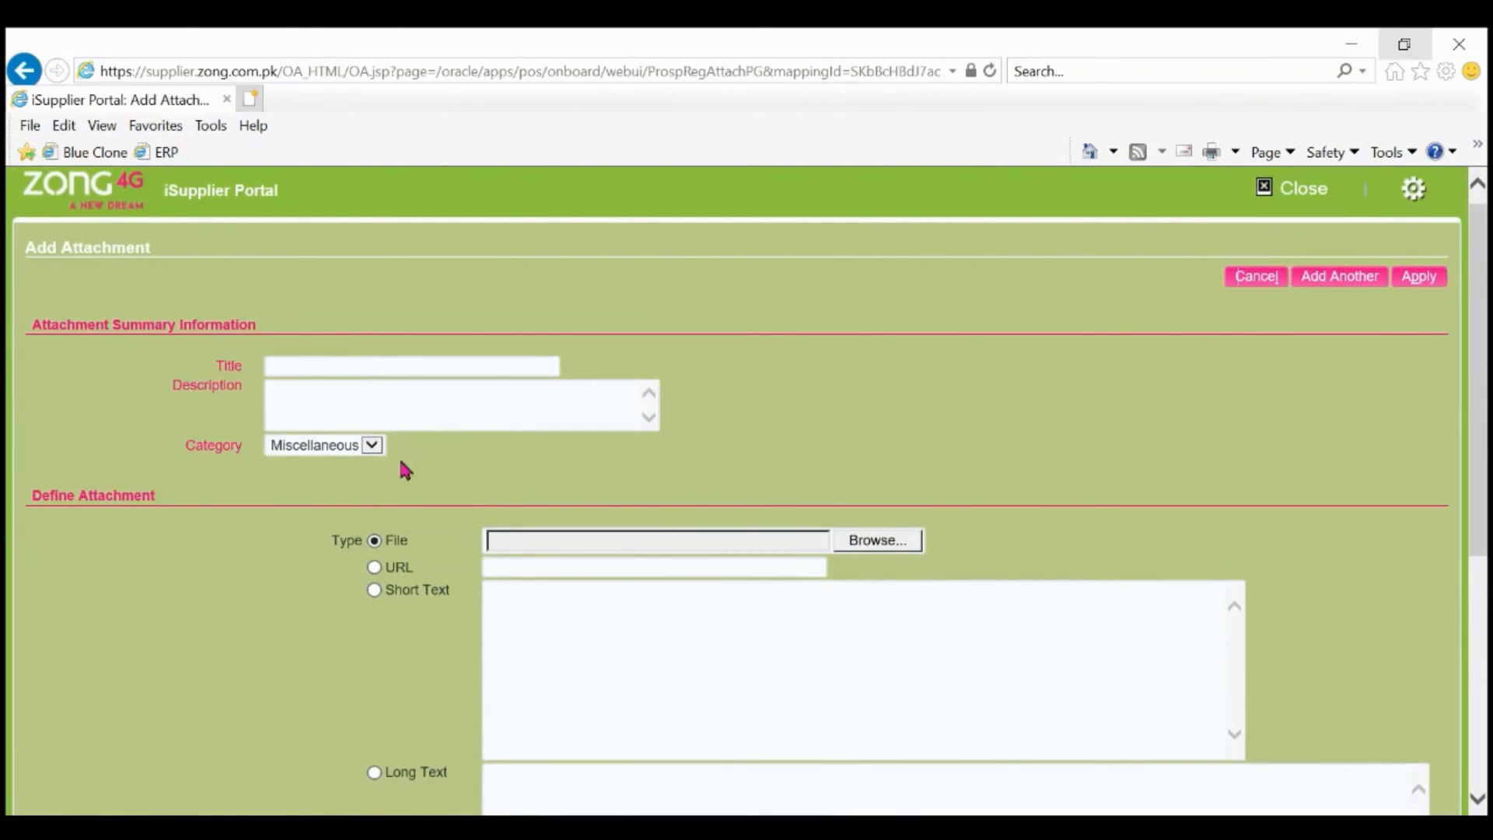
pyautogui.click(860, 539)
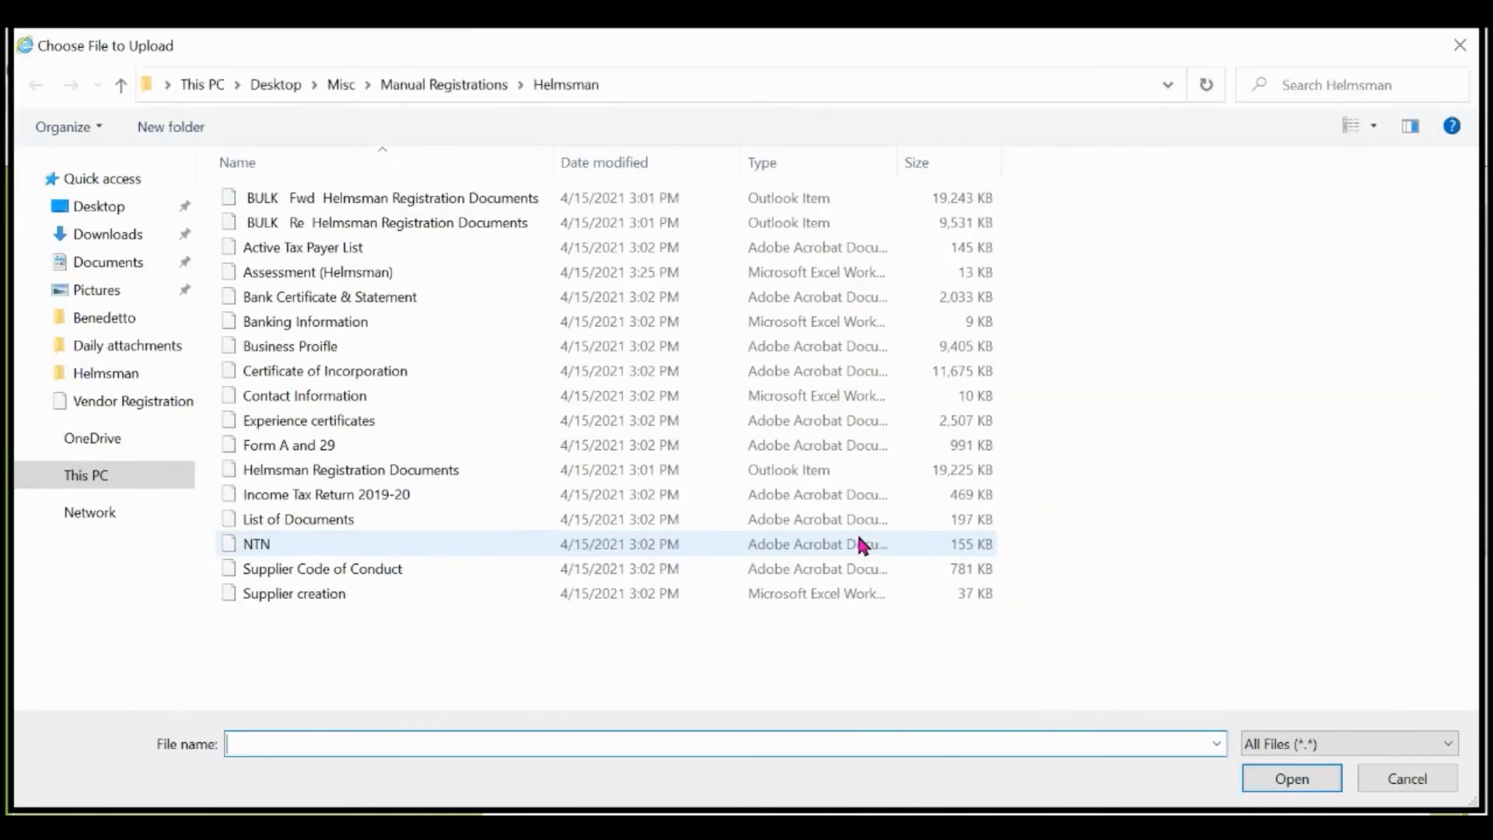
pyautogui.doubleClick(519, 249)
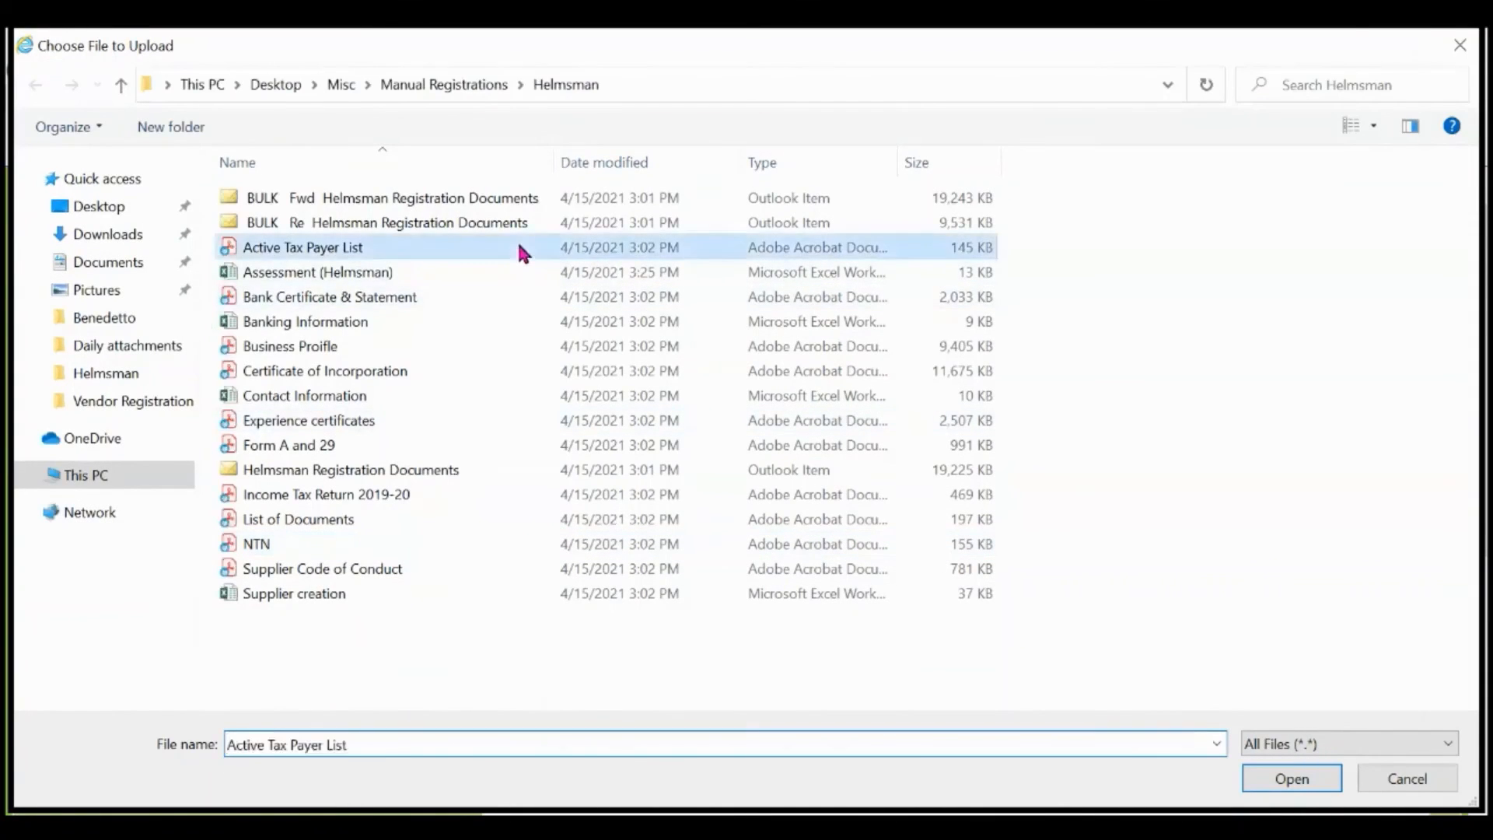
pyautogui.click(457, 365)
pyautogui.write('Active Tax payer list')
pyautogui.click(1361, 290)
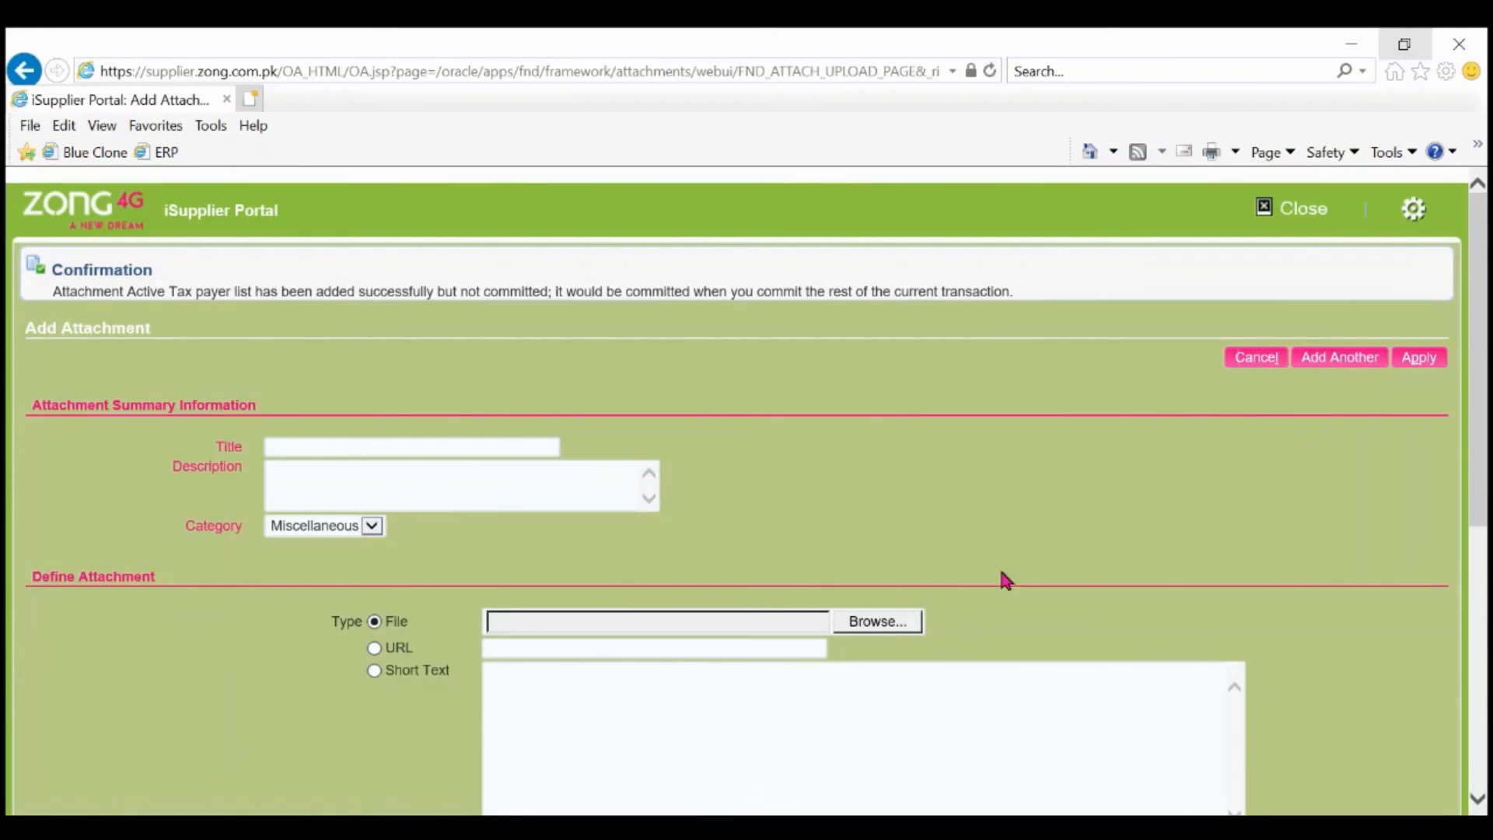
# Attach the NTN file as a second attachment and apply both.
pyautogui.click(909, 621)
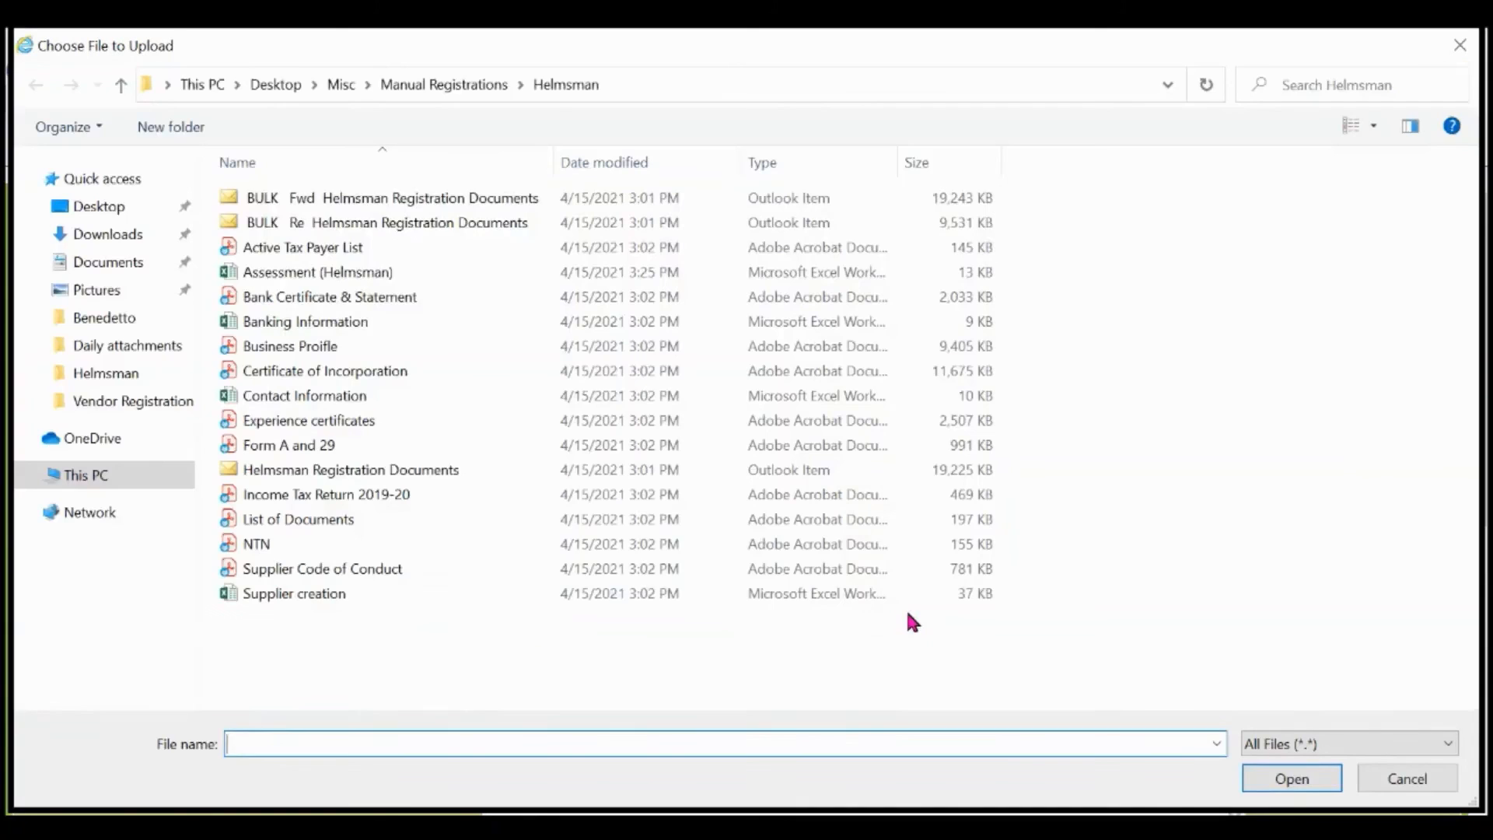
pyautogui.doubleClick(513, 544)
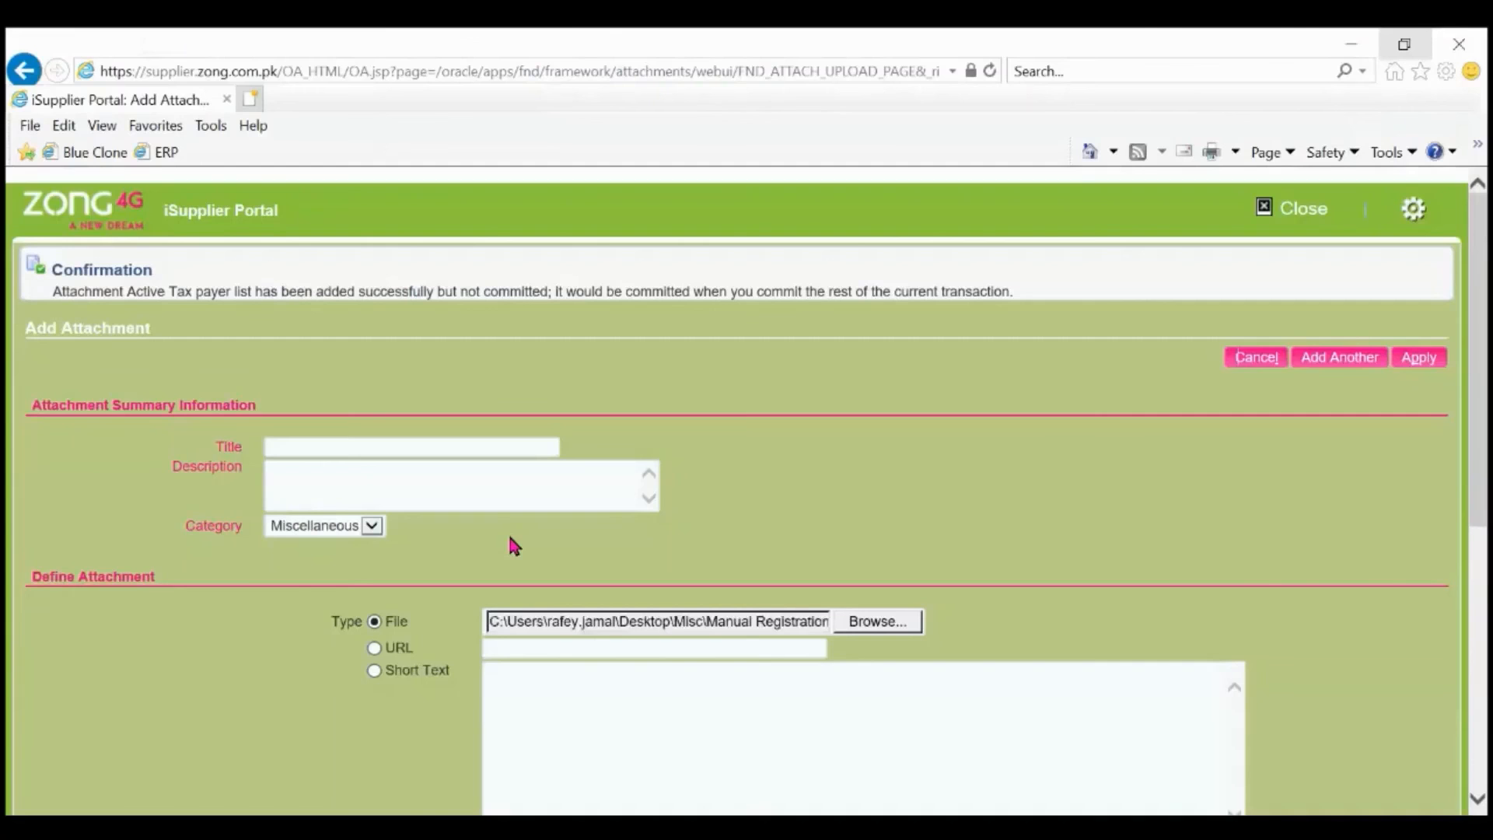
pyautogui.click(1417, 359)
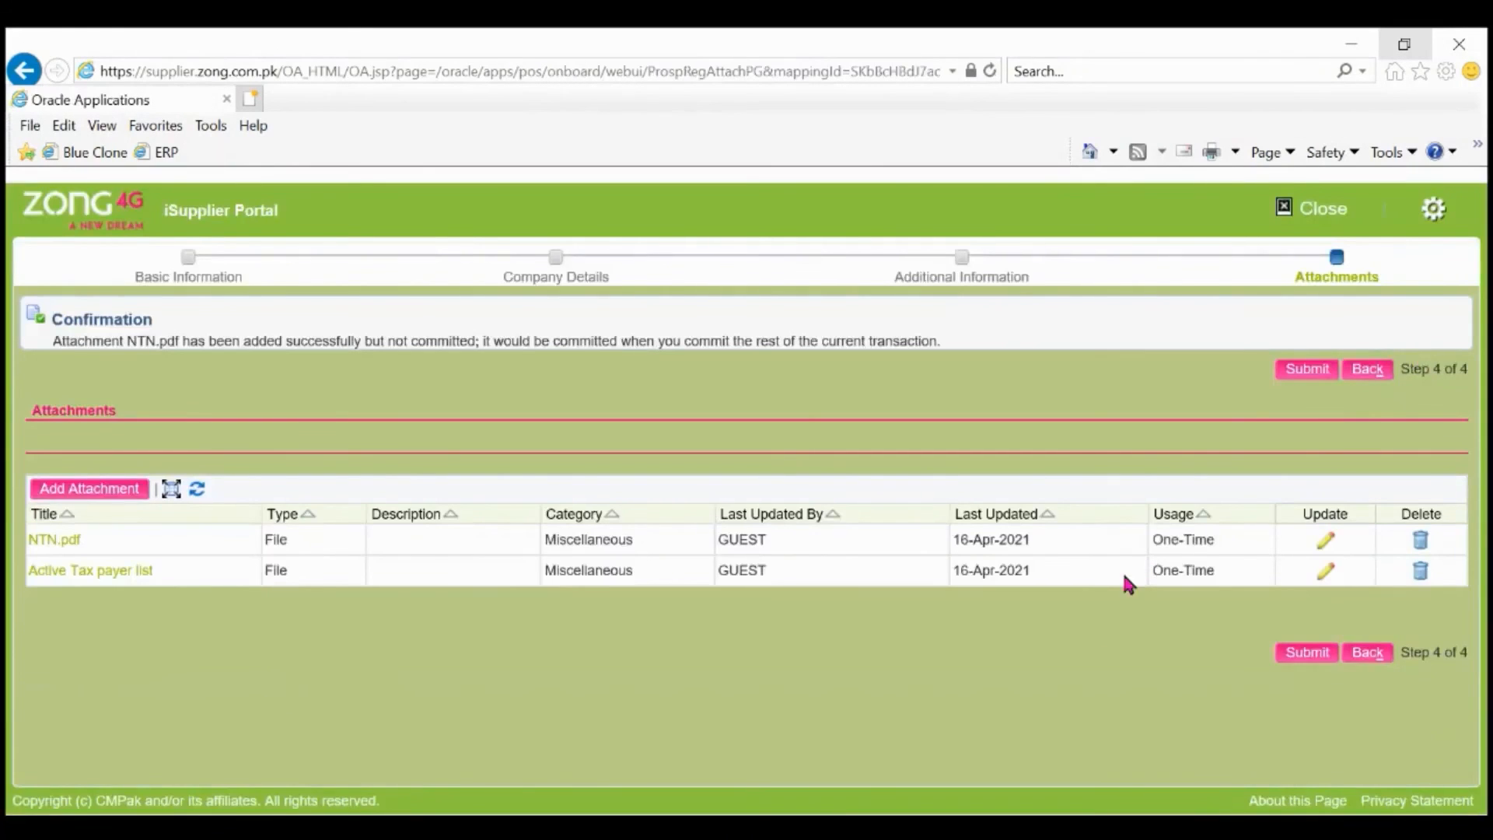
# Try submitting the registration, then return to Additional Information after the duplicate-category error.
pyautogui.click(1290, 380)
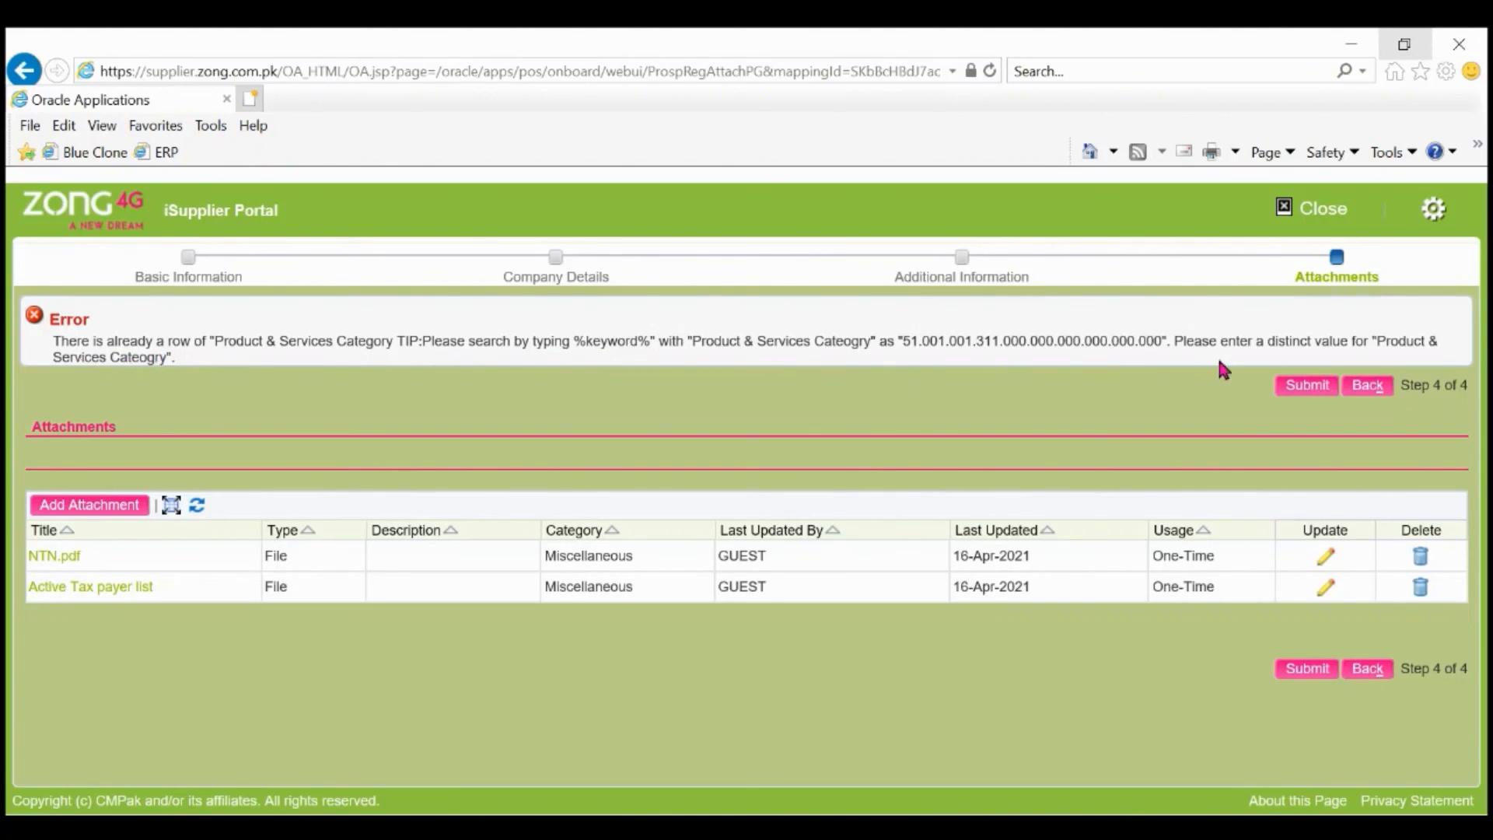
pyautogui.click(1368, 387)
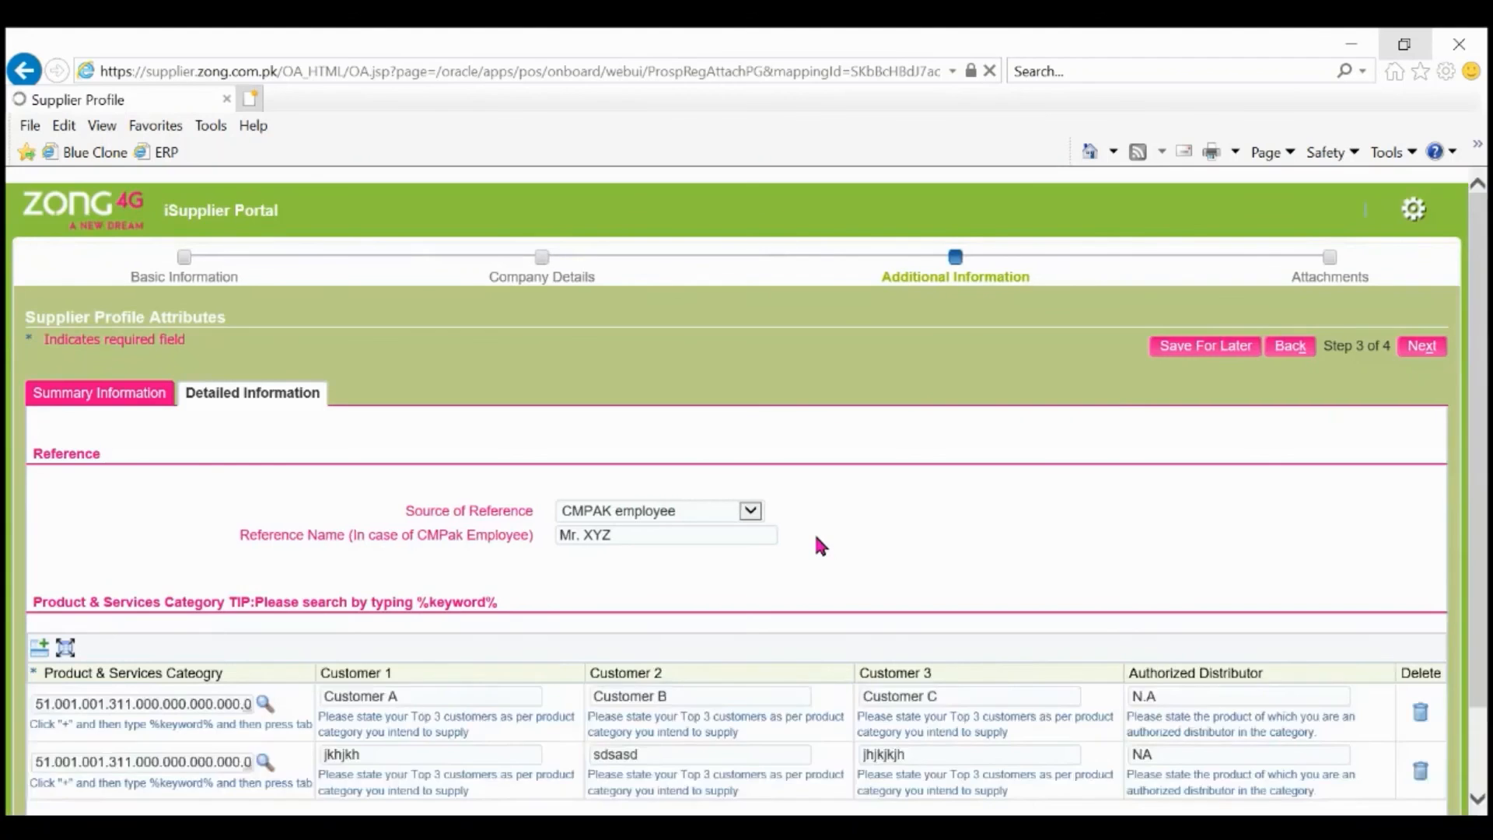
# Delete the second Product & Services Category row (duplicate 51.001.001.311) and continue to Attachments.
pyautogui.scroll(-2, 821, 546)
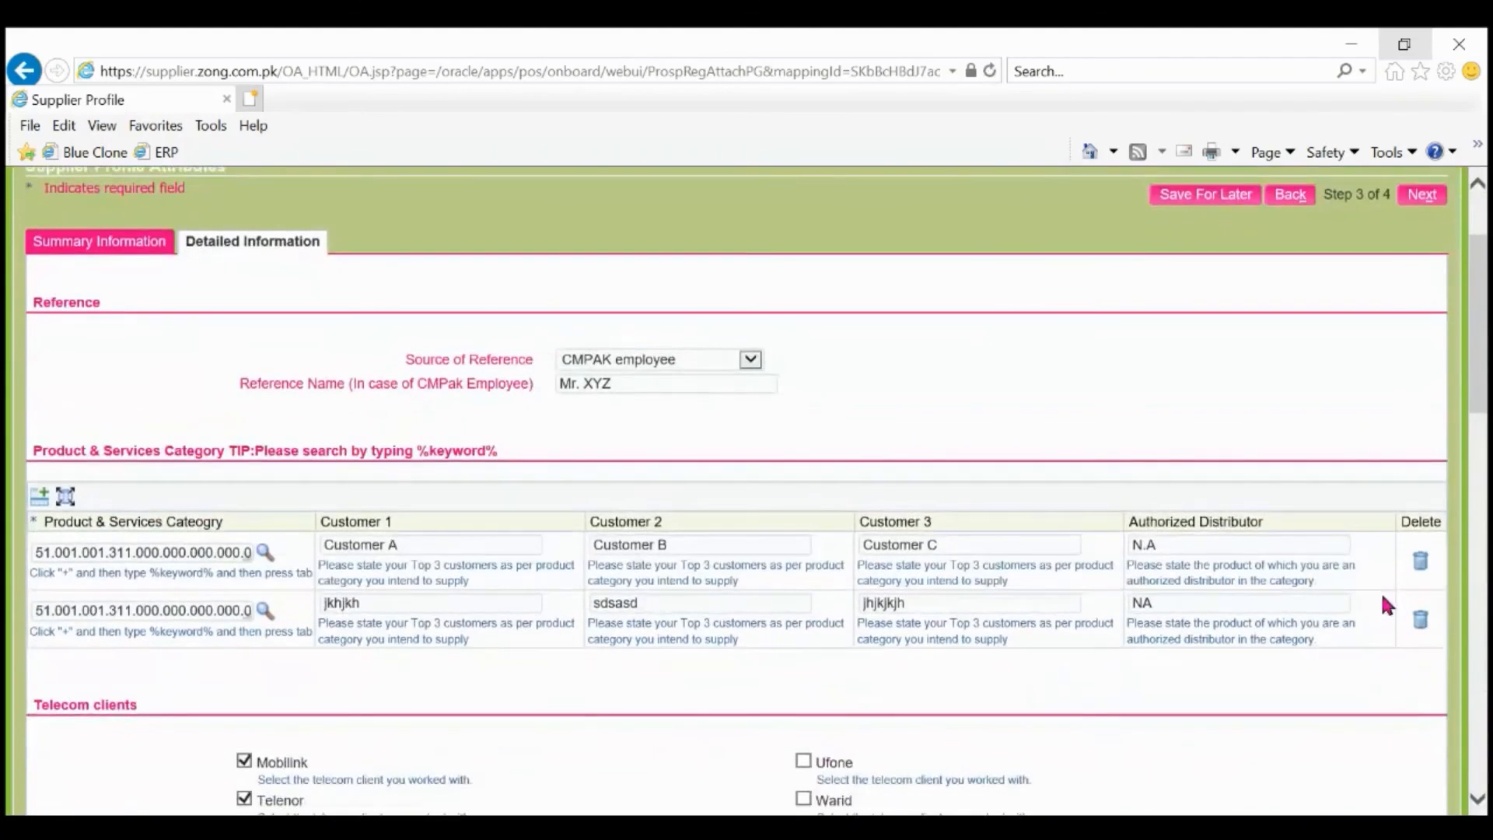
pyautogui.click(1417, 623)
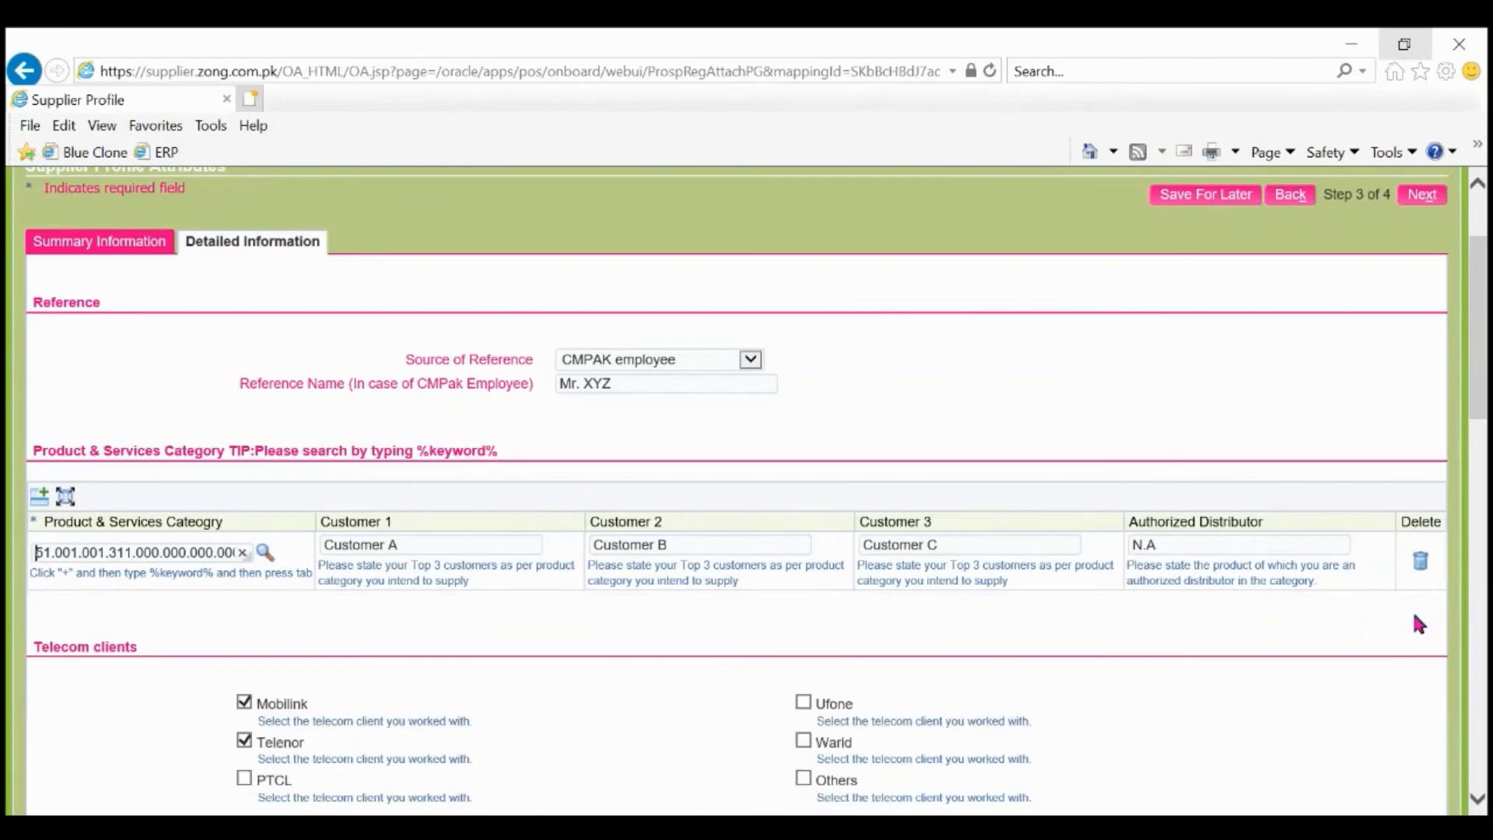
pyautogui.click(1417, 201)
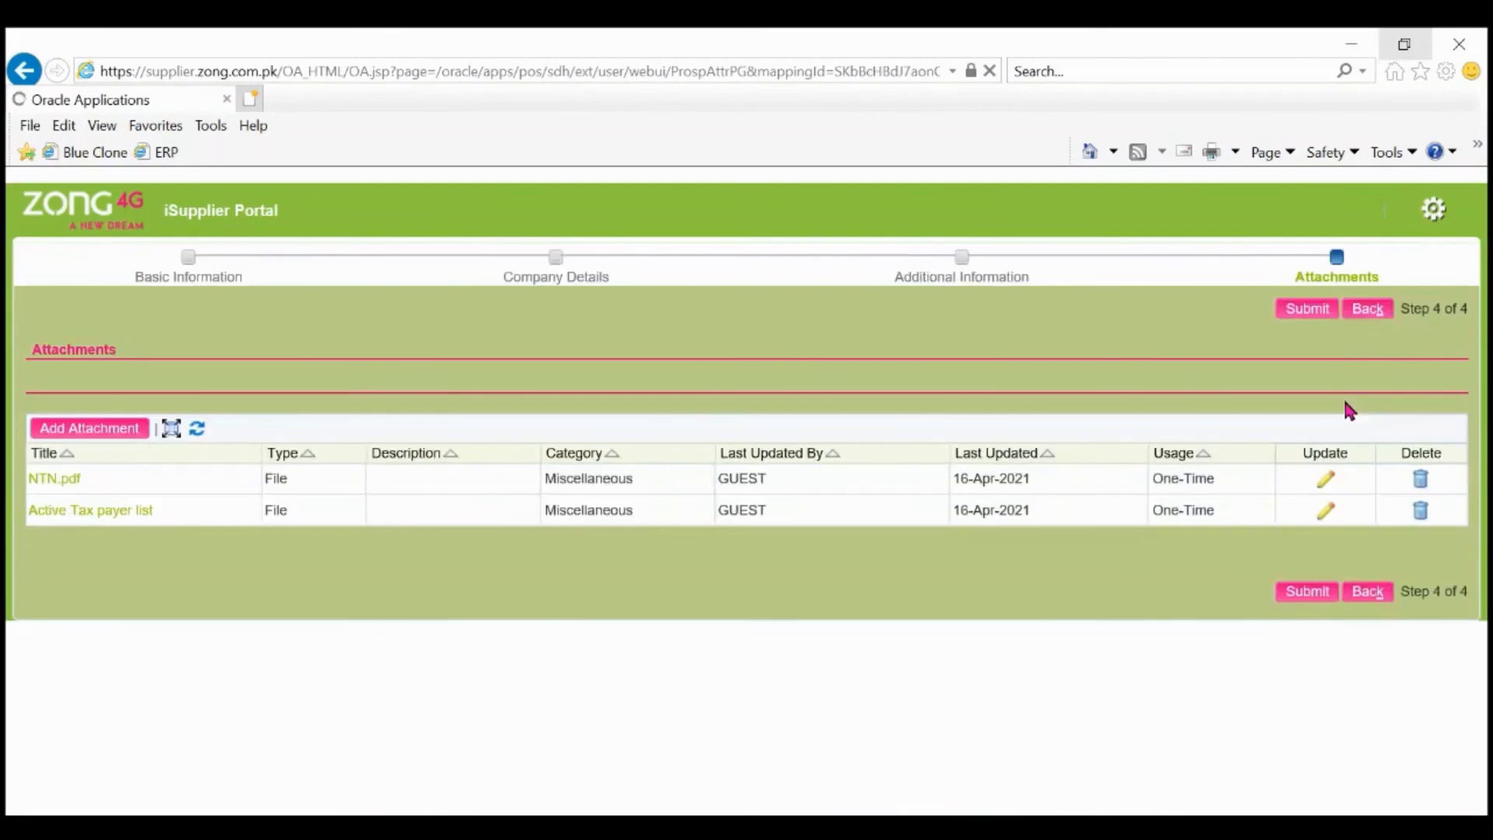
# Submit the registration with its NTN.pdf and Active Tax payer list attachments.
pyautogui.click(1301, 311)
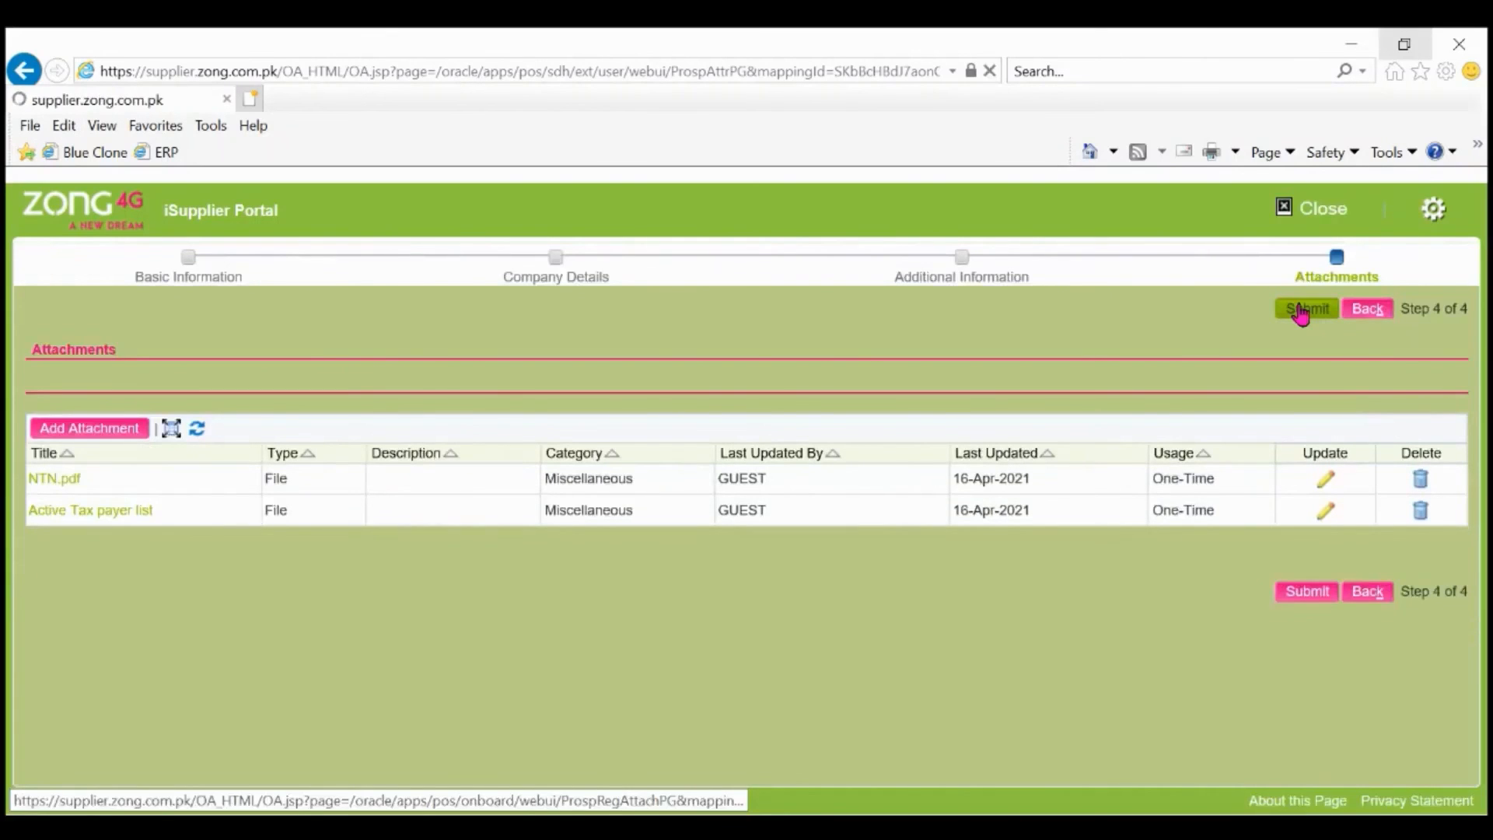